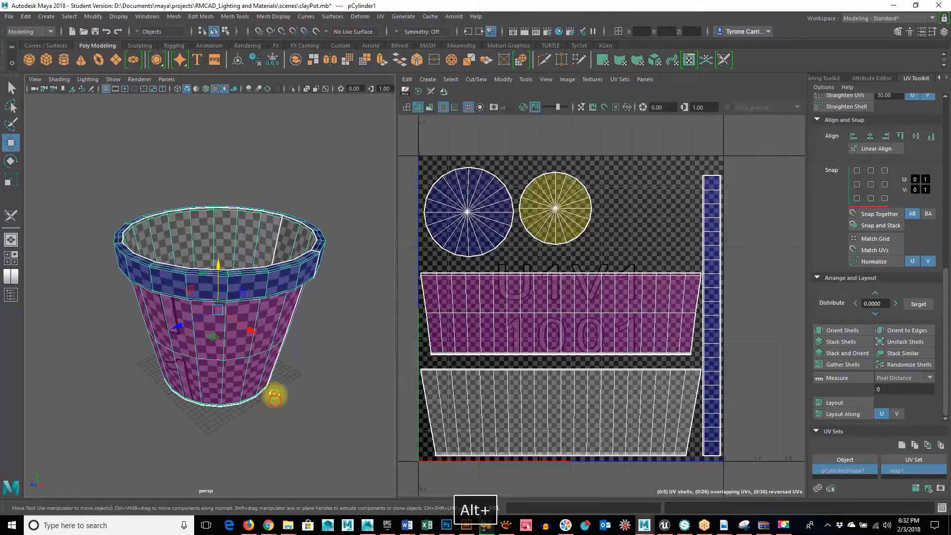
# - Examine the pot model from several angles and compare it with its UV shell layout
pyautogui.keyDown('alt'); pyautogui.moveTo(272, 393); pyautogui.dragTo(306, 391); pyautogui.keyUp('alt')
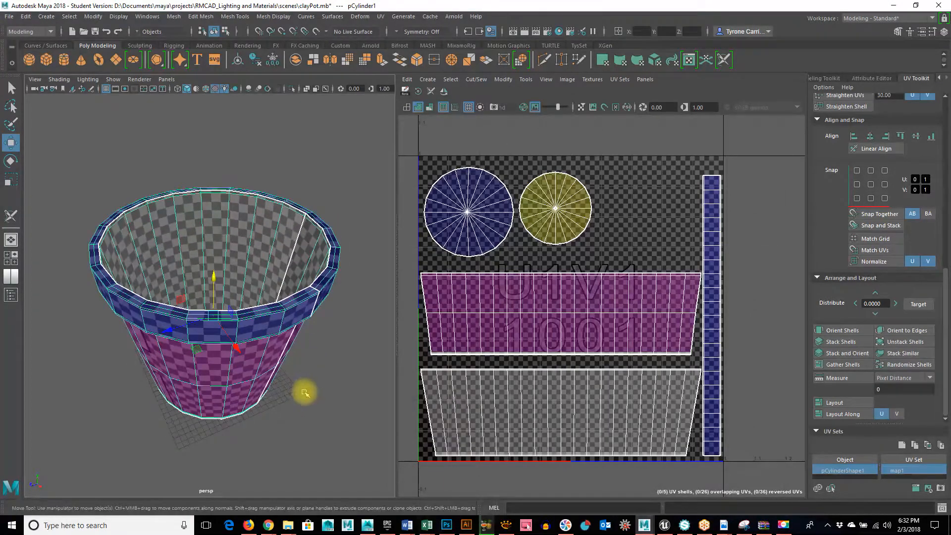
pyautogui.keyDown('alt'); pyautogui.moveTo(218, 418); pyautogui.dragTo(332, 422); pyautogui.keyUp('alt')
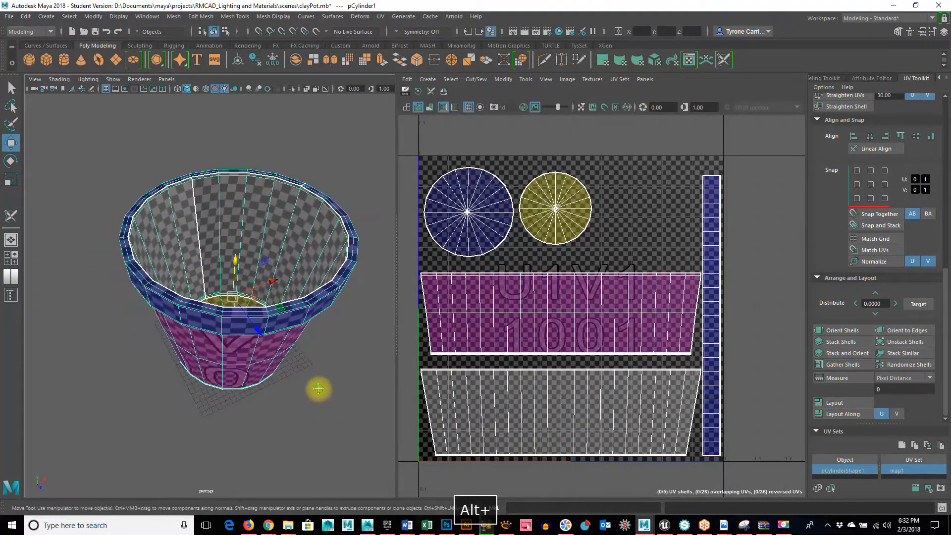
pyautogui.keyDown('alt'); pyautogui.moveTo(318, 388); pyautogui.dragTo(286, 412); pyautogui.keyUp('alt')
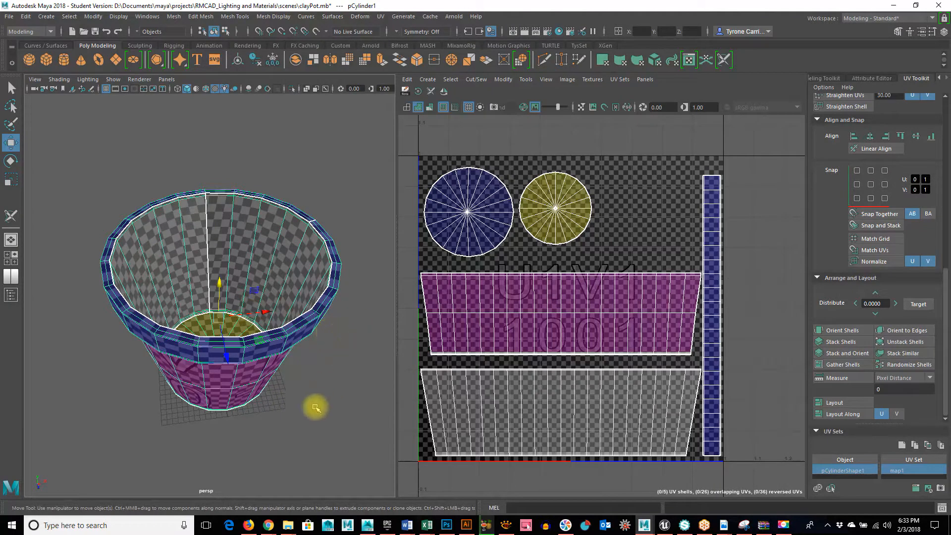
pyautogui.keyDown('alt'); pyautogui.moveTo(246, 308); pyautogui.dragTo(299, 384); pyautogui.keyUp('alt')
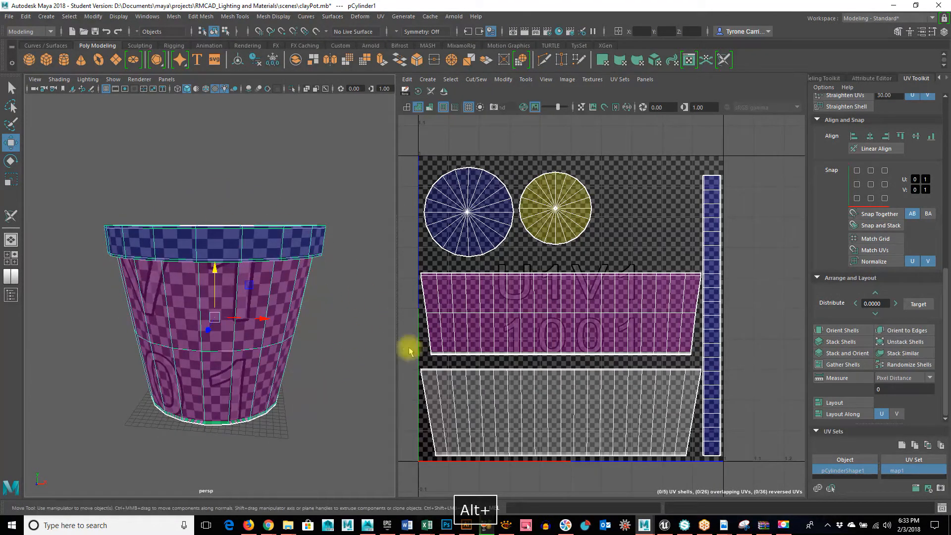
pyautogui.scroll(2, 614, 350)
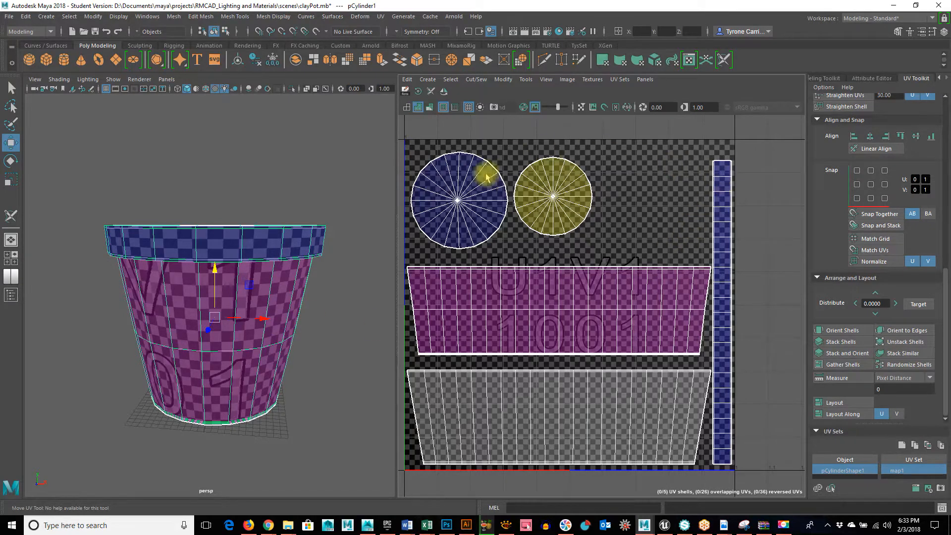
pyautogui.keyDown('alt'); pyautogui.moveTo(708, 317); pyautogui.dragTo(425, 335, button='right'); pyautogui.keyUp('alt')
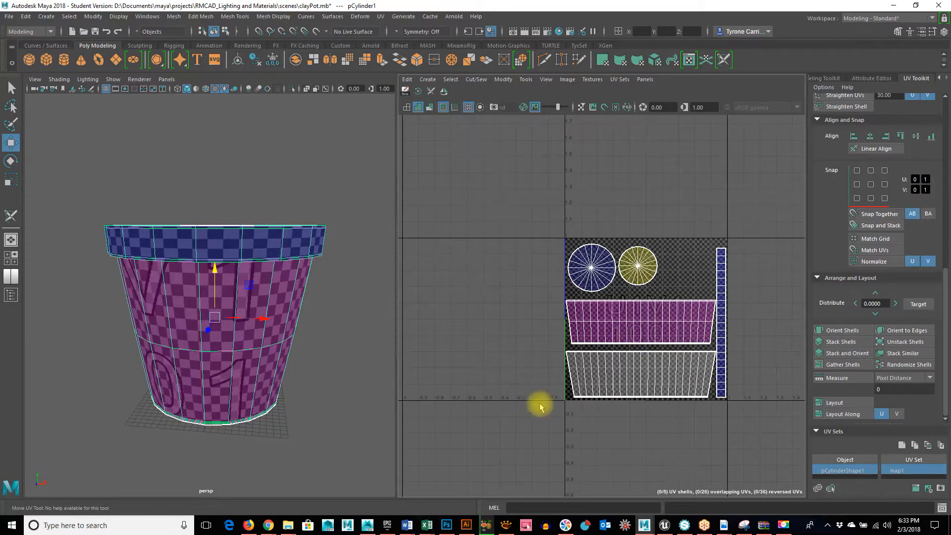
pyautogui.keyDown('alt'); pyautogui.moveTo(541, 406); pyautogui.dragTo(659, 409, button='right'); pyautogui.keyUp('alt')
pyautogui.keyDown('alt'); pyautogui.moveTo(694, 395); pyautogui.dragTo(597, 399, button='middle'); pyautogui.keyUp('alt')
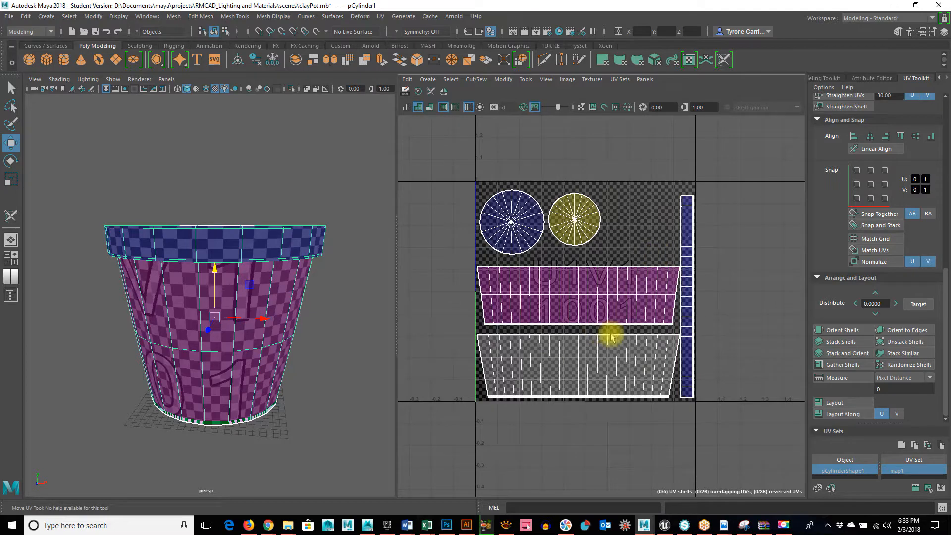
pyautogui.keyDown('alt'); pyautogui.moveTo(233, 350); pyautogui.dragTo(229, 357); pyautogui.keyUp('alt')
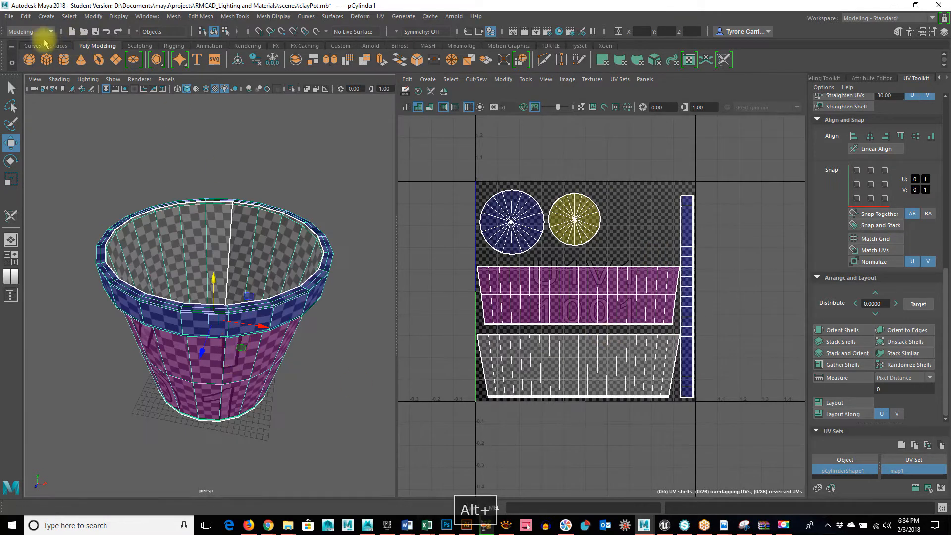
pyautogui.click(10, 17)
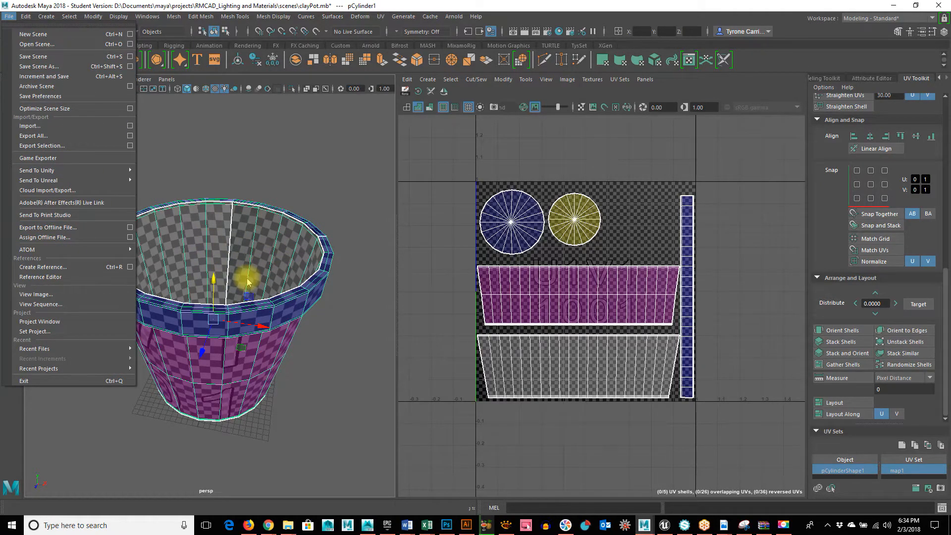
pyautogui.click(82, 145)
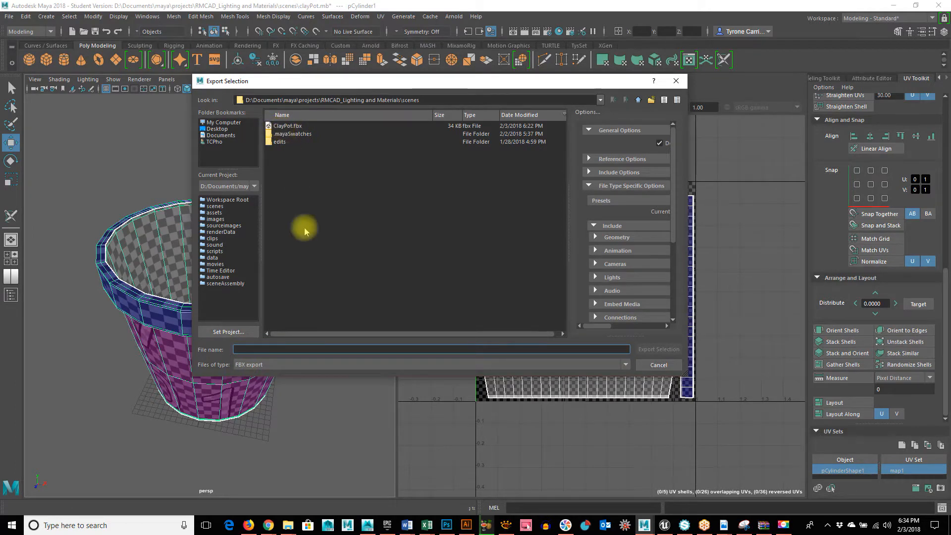
pyautogui.click(666, 367)
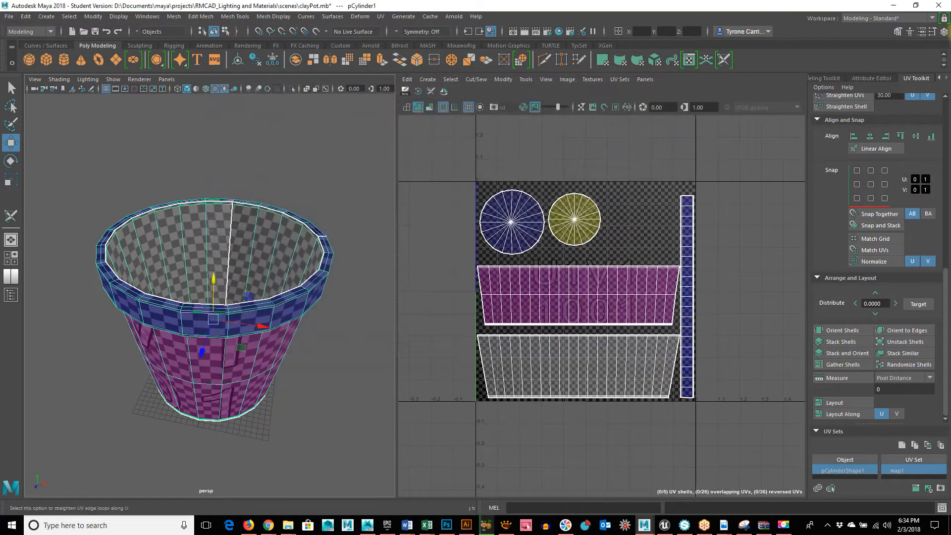
# - Switch to Mudbox
pyautogui.click(367, 525)
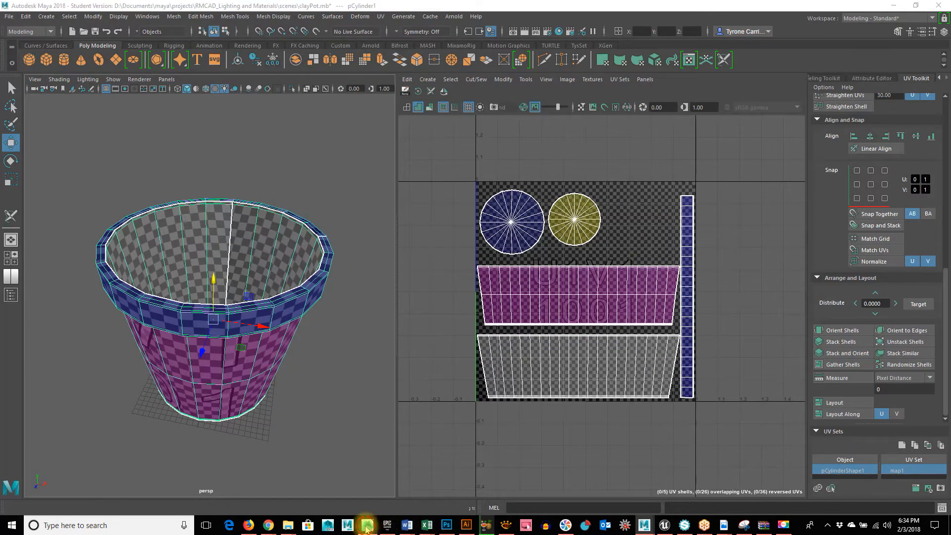
pyautogui.click(9, 18)
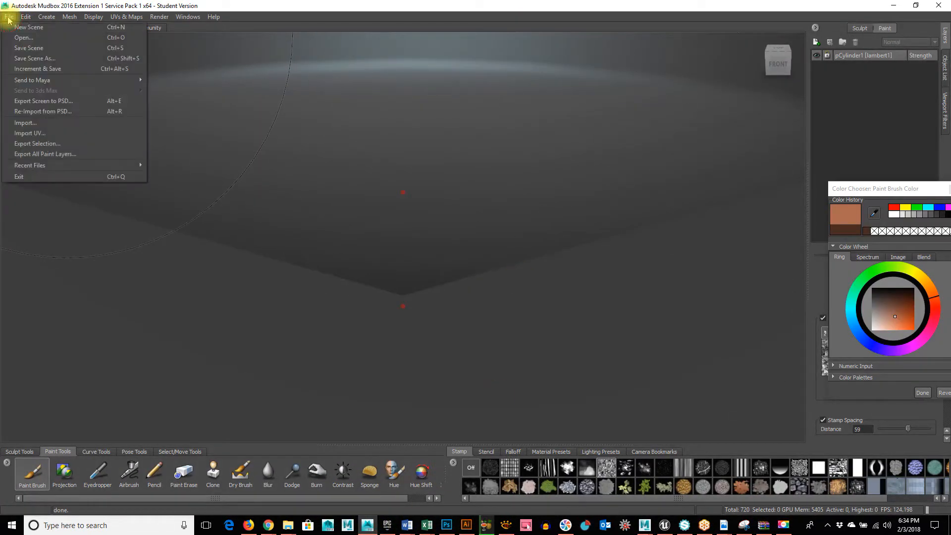
pyautogui.click(37, 24)
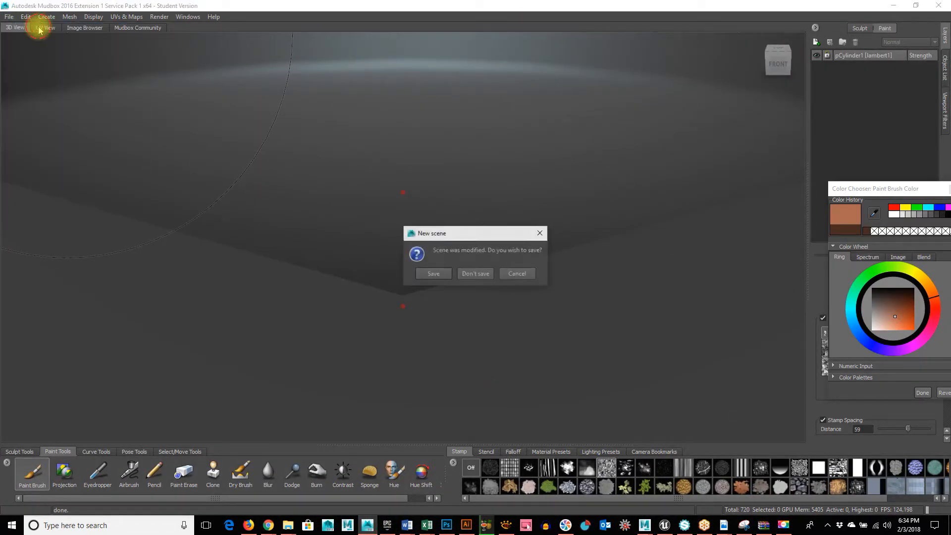
pyautogui.click(516, 273)
# - Open the ClayPot file from the scenes folder, discarding the current scene's changes and keeping all imported meshes
pyautogui.click(9, 17)
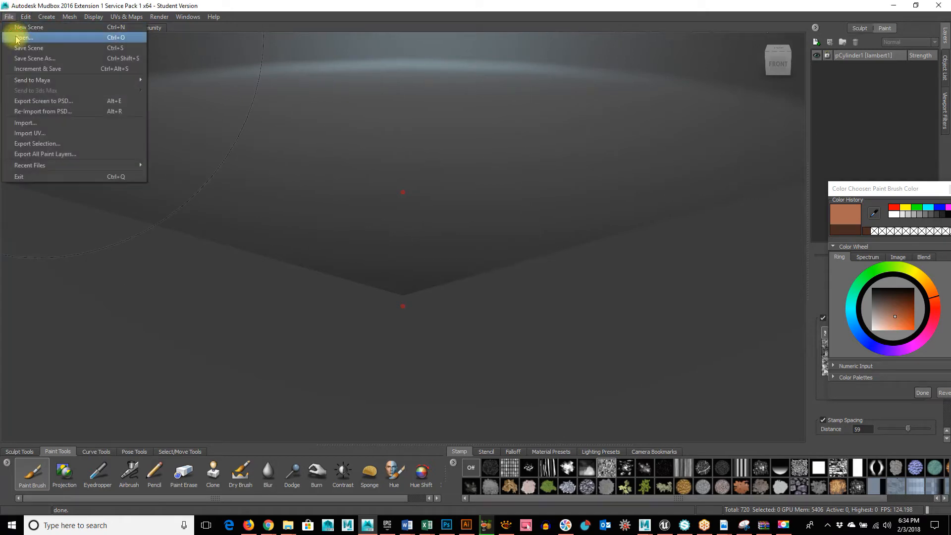
pyautogui.click(15, 34)
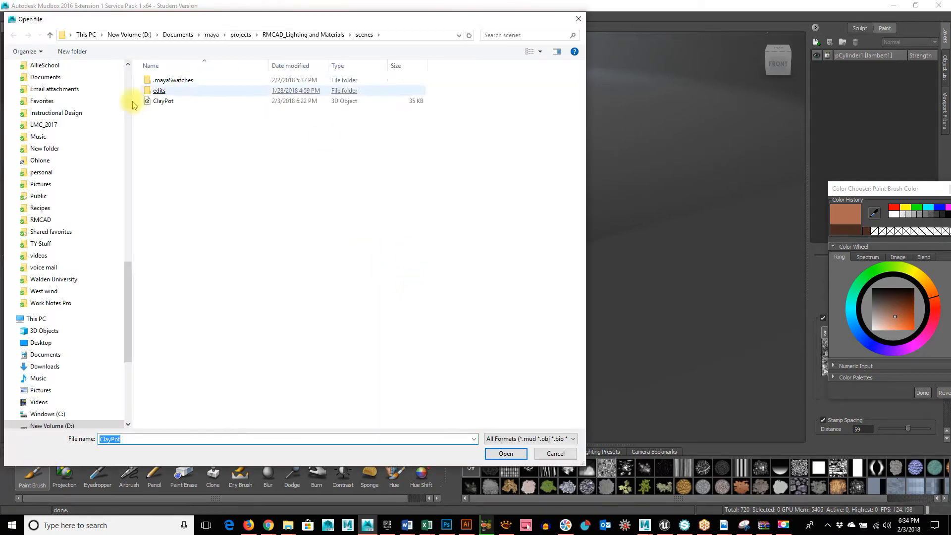
pyautogui.doubleClick(173, 106)
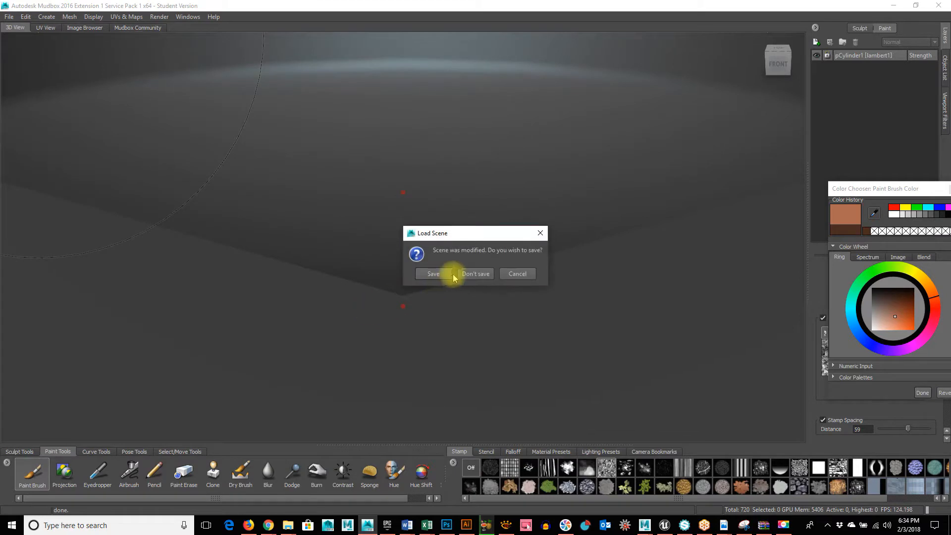
pyautogui.click(476, 270)
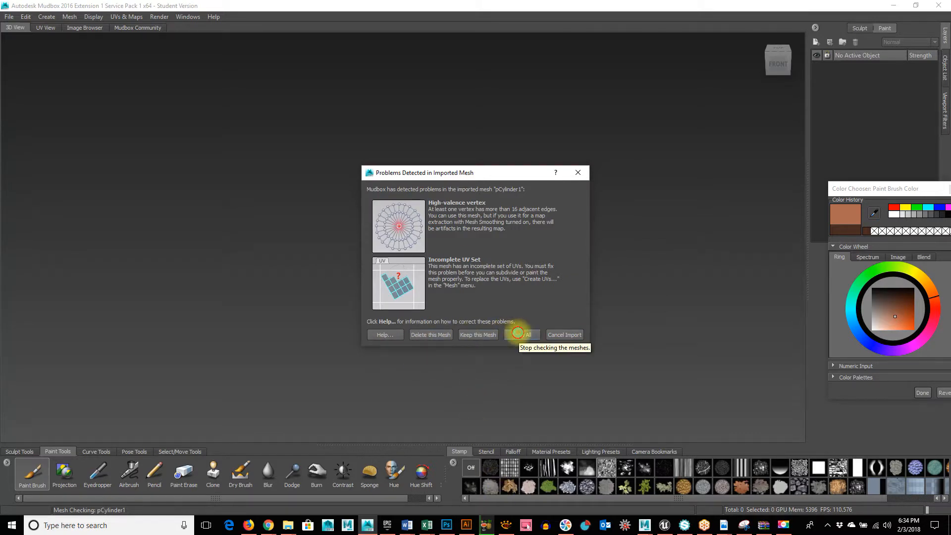
pyautogui.click(518, 333)
# - Examine the whole imported pot from the front and the side
pyautogui.keyDown('alt'); pyautogui.moveTo(638, 318); pyautogui.dragTo(444, 320, button='right'); pyautogui.keyUp('alt')
pyautogui.keyDown('alt'); pyautogui.moveTo(682, 321); pyautogui.dragTo(673, 319, button='right'); pyautogui.keyUp('alt')
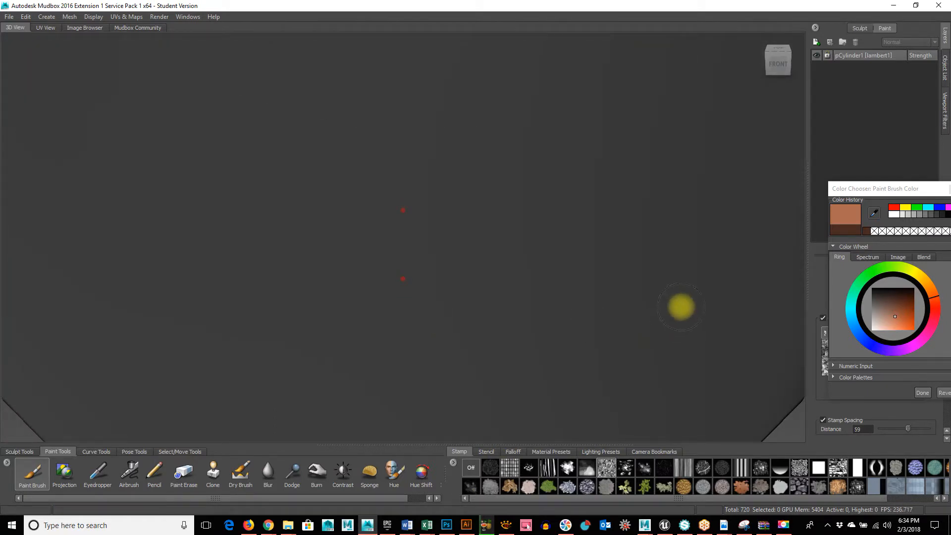
pyautogui.keyDown('alt'); pyautogui.moveTo(690, 305); pyautogui.dragTo(409, 293, button='right'); pyautogui.keyUp('alt')
pyautogui.keyDown('alt'); pyautogui.moveTo(629, 288); pyautogui.dragTo(372, 259, button='right'); pyautogui.keyUp('alt')
pyautogui.keyDown('alt'); pyautogui.moveTo(435, 144); pyautogui.dragTo(465, 185, button='middle'); pyautogui.keyUp('alt')
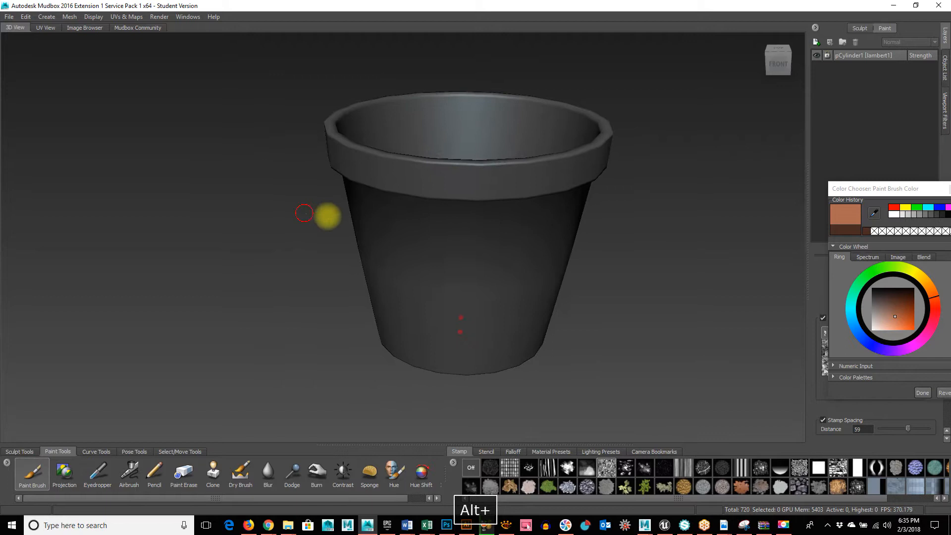
pyautogui.keyDown('alt'); pyautogui.moveTo(327, 216); pyautogui.dragTo(481, 212); pyautogui.keyUp('alt')
pyautogui.keyDown('alt'); pyautogui.moveTo(481, 211); pyautogui.dragTo(493, 209, button='middle'); pyautogui.keyUp('alt')
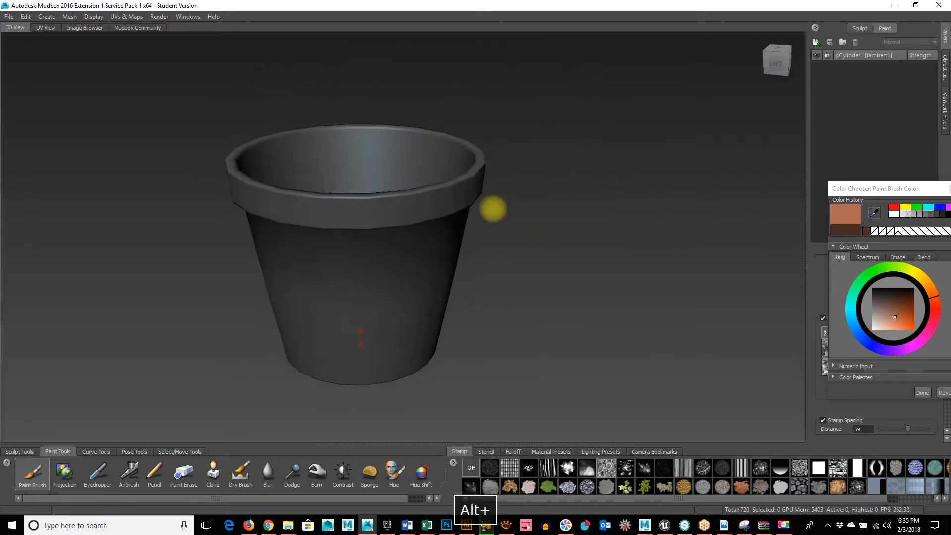
pyautogui.keyDown('alt'); pyautogui.moveTo(475, 321); pyautogui.dragTo(475, 310); pyautogui.keyUp('alt')
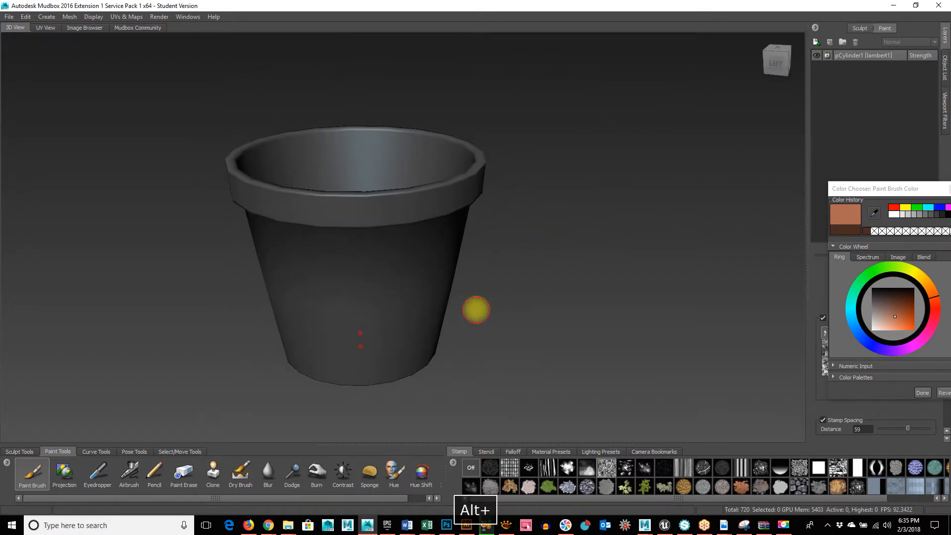
# - Close the colour chooser and create a 1024 paint layer named Color, saved as TIFF [8 bit, RGBA], on the Diffuse channel
pyautogui.moveTo(902, 187); pyautogui.dragTo(752, 166)
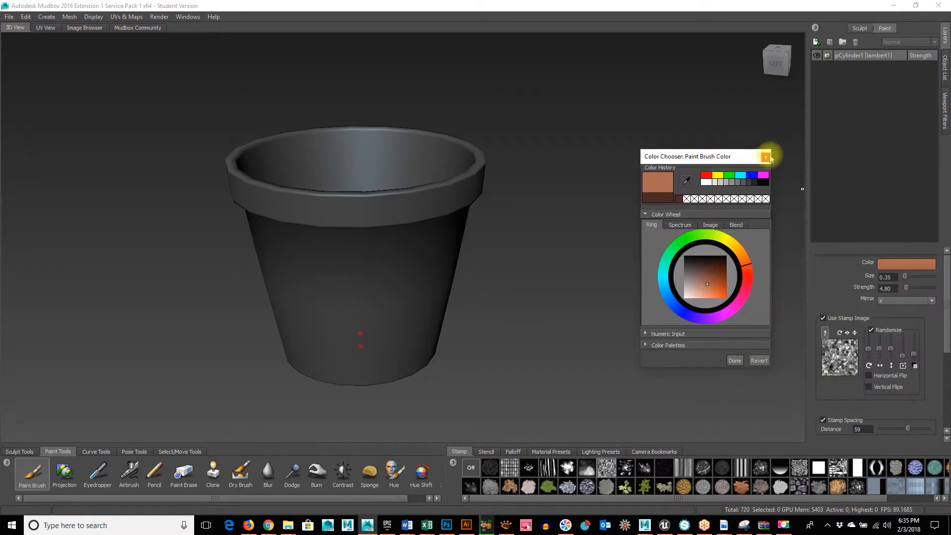
pyautogui.click(765, 157)
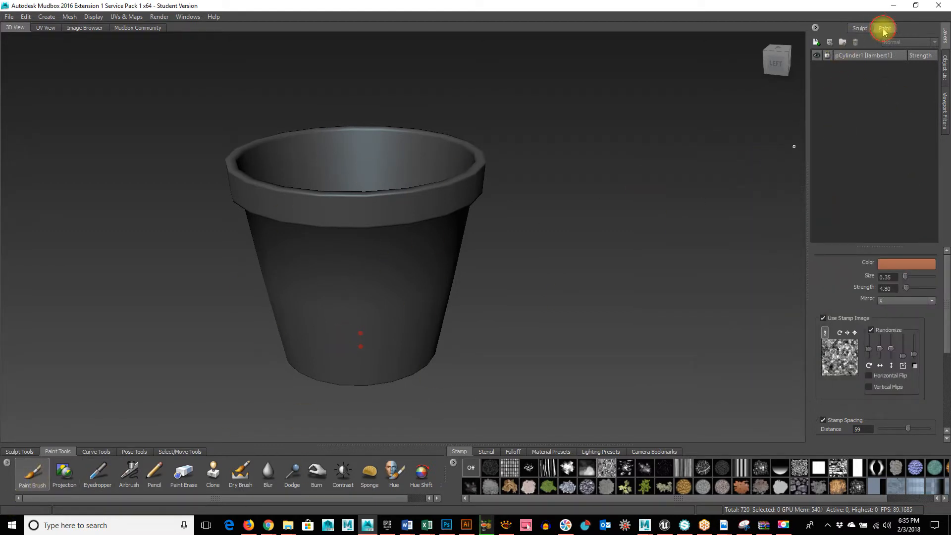
pyautogui.click(818, 43)
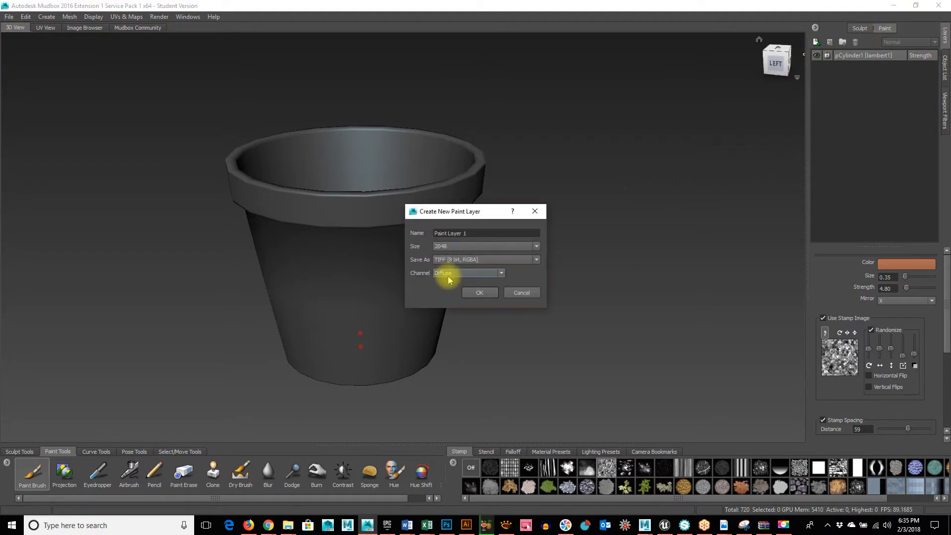
pyautogui.moveTo(489, 231); pyautogui.dragTo(399, 223)
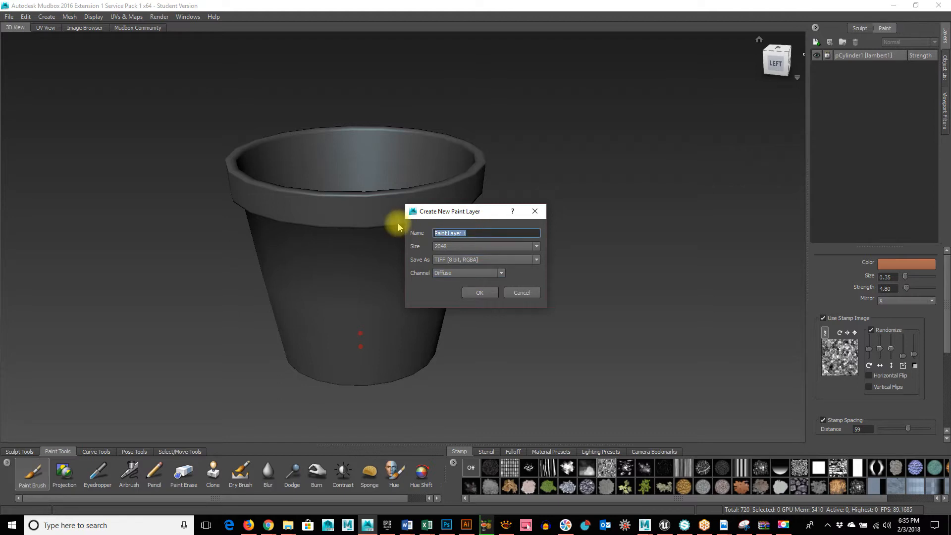
pyautogui.write('Color')
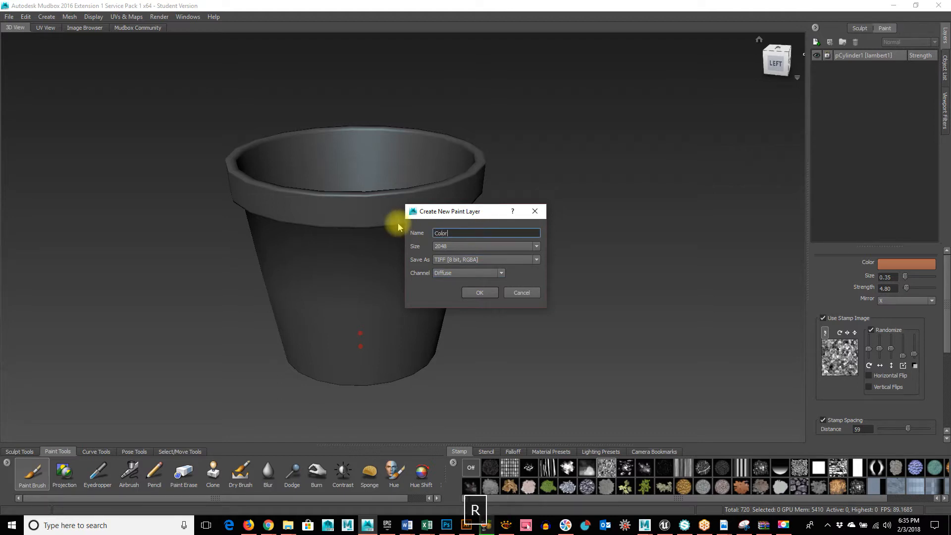
pyautogui.click(458, 247)
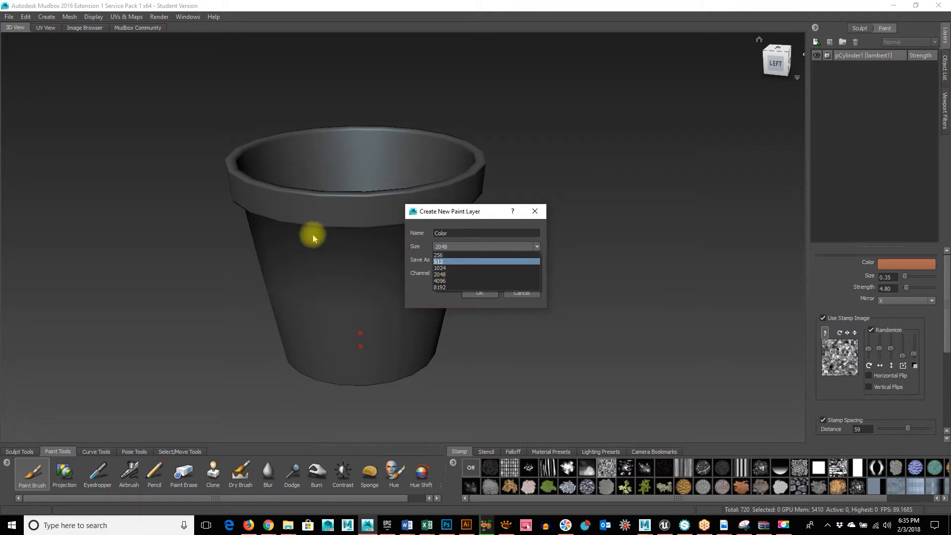
pyautogui.click(475, 268)
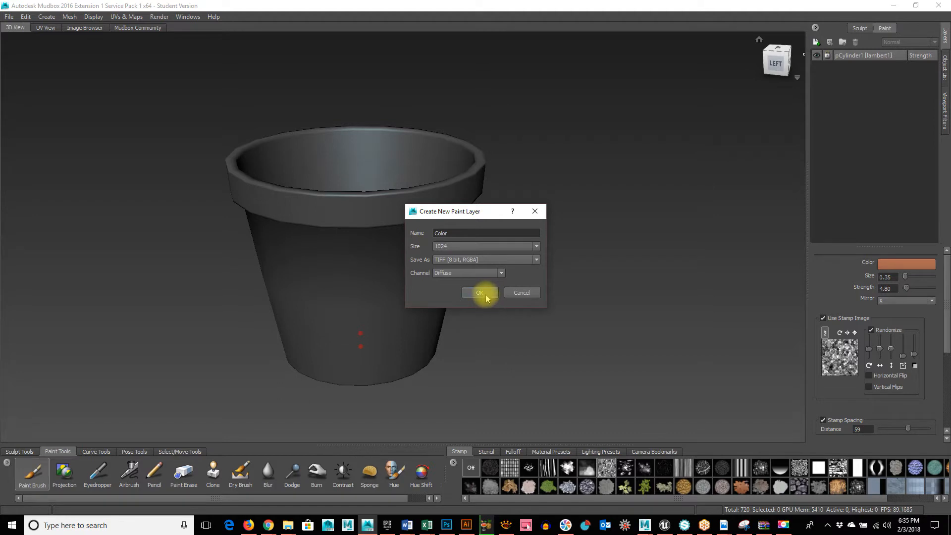
pyautogui.click(489, 260)
pyautogui.click(489, 261)
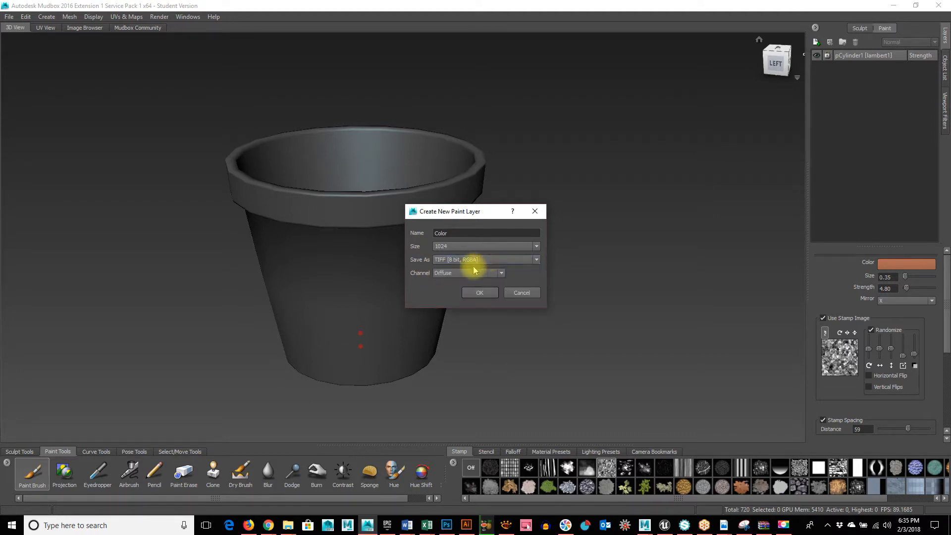
pyautogui.click(479, 293)
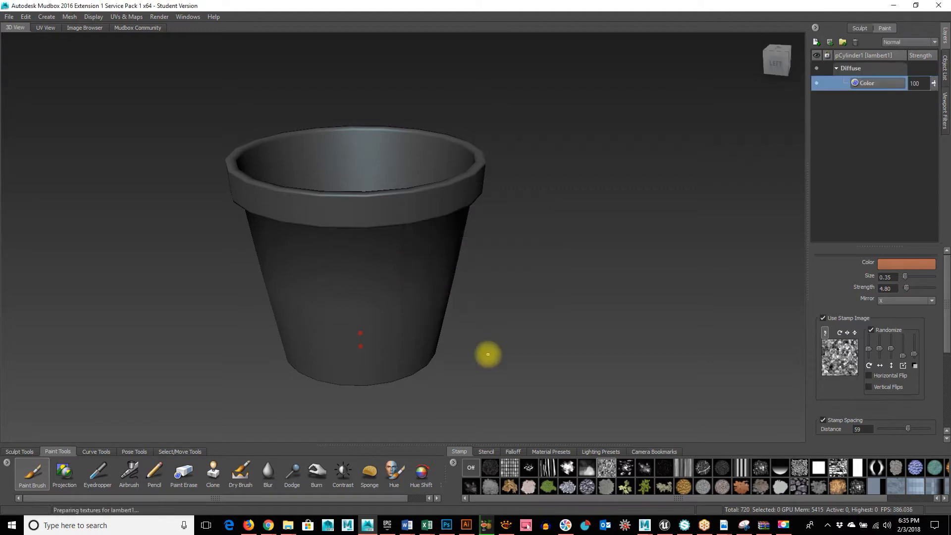
# - Select the Paint Brush and set its mirroring to Off
pyautogui.keyDown('alt'); pyautogui.moveTo(533, 355); pyautogui.dragTo(499, 347); pyautogui.keyUp('alt')
pyautogui.click(24, 483)
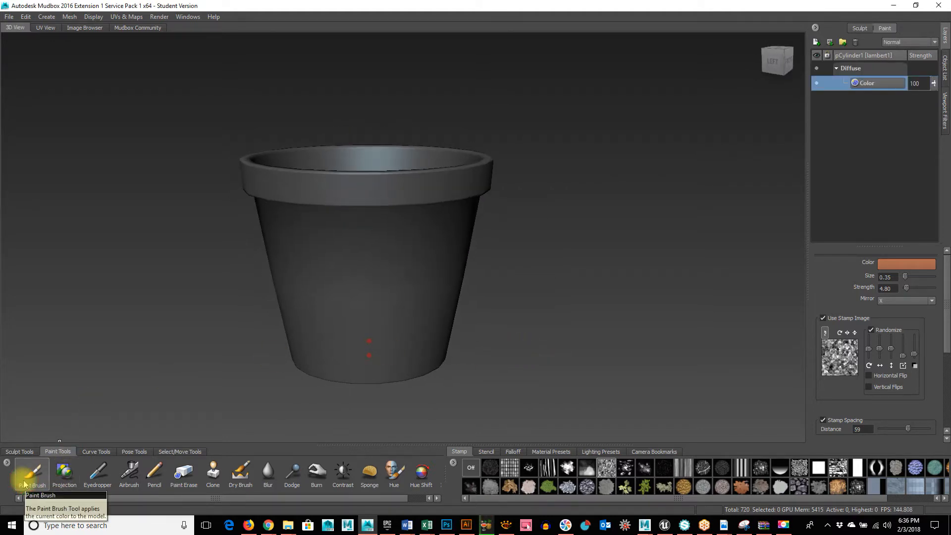
pyautogui.keyDown('alt'); pyautogui.moveTo(386, 301); pyautogui.dragTo(436, 287, button='middle'); pyautogui.keyUp('alt')
pyautogui.keyDown('alt'); pyautogui.moveTo(436, 287); pyautogui.dragTo(558, 323); pyautogui.keyUp('alt')
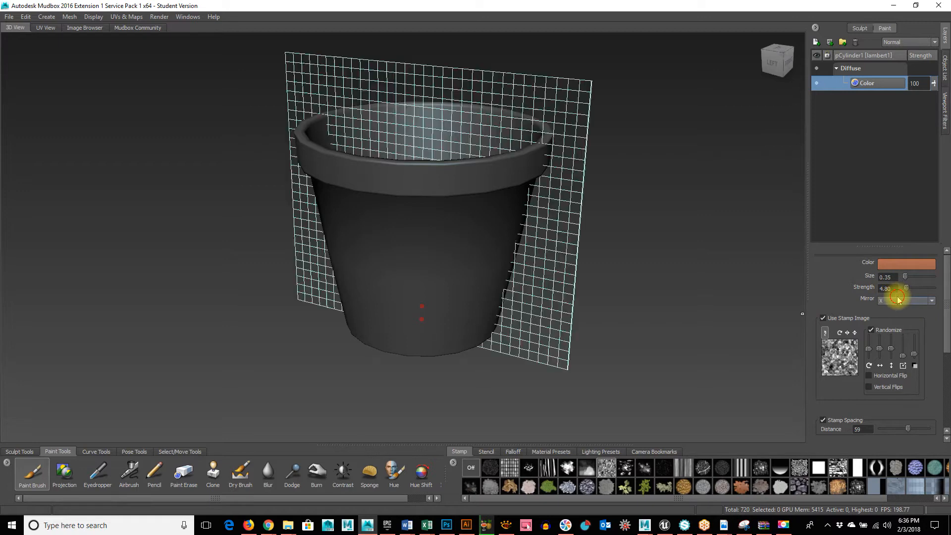
pyautogui.click(899, 300)
pyautogui.click(897, 309)
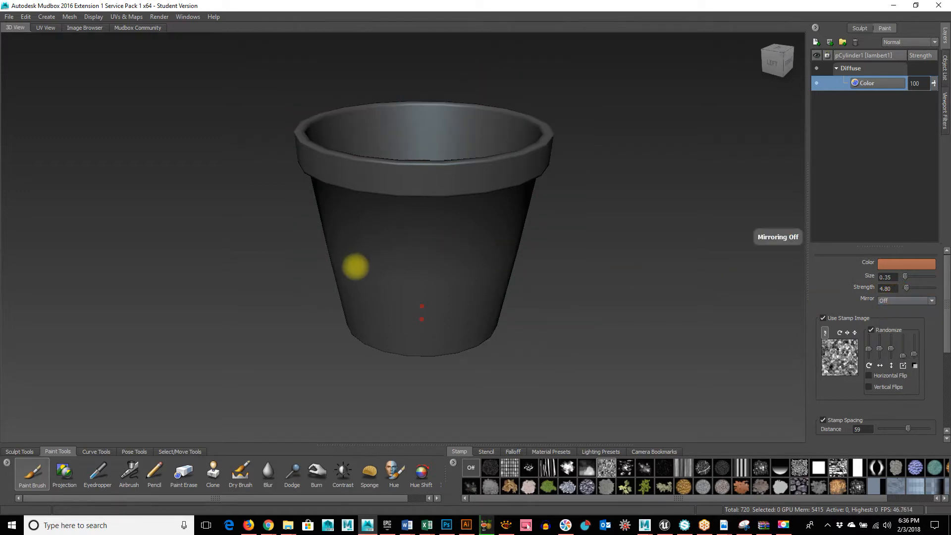
pyautogui.click(886, 304)
pyautogui.click(885, 307)
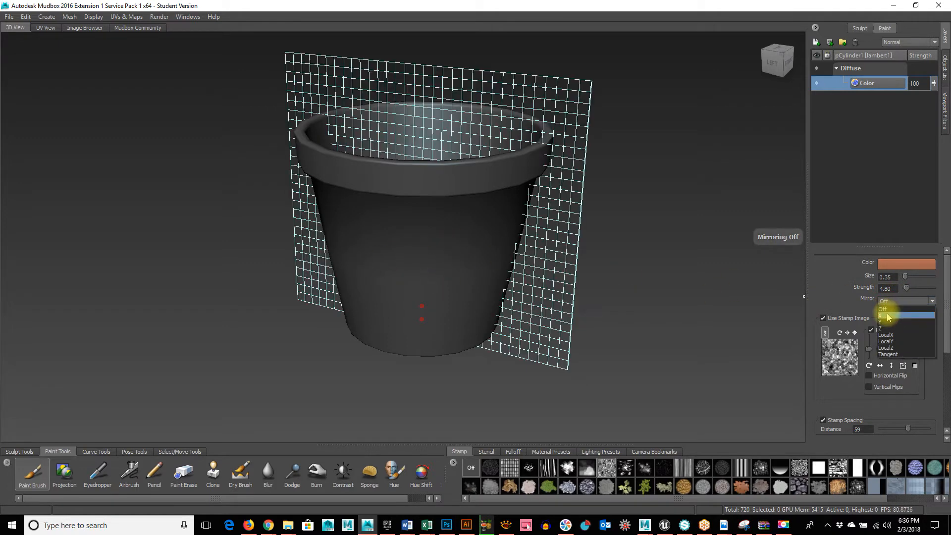
# - Set the Paint Brush's mirroring to Off and disable its stamp image and stamp spacing
pyautogui.moveTo(648, 302)
pyautogui.keyDown('alt'); pyautogui.mouseDown()
pyautogui.moveTo(412, 267)
pyautogui.moveTo(381, 272)
pyautogui.moveTo(516, 334)
pyautogui.mouseUp(); pyautogui.keyUp('alt')
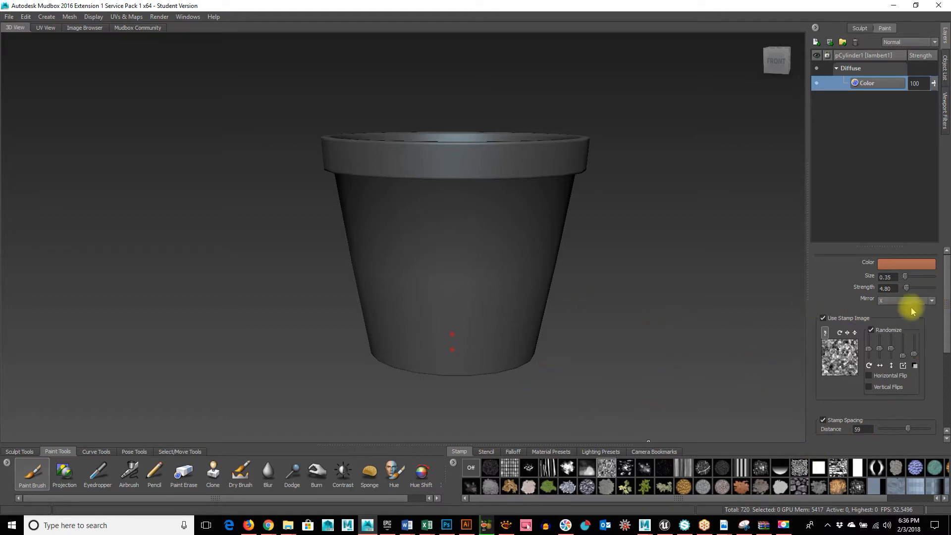
pyautogui.click(889, 301)
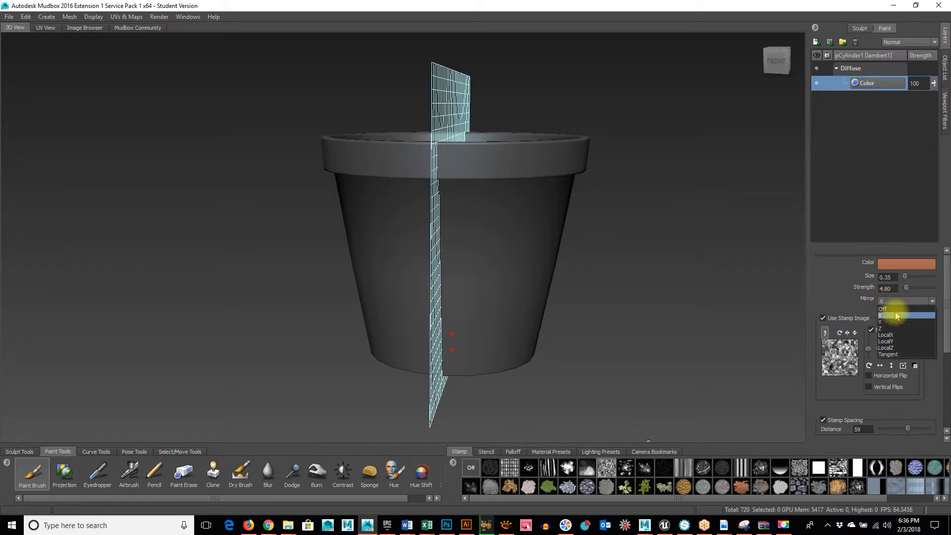
pyautogui.click(897, 312)
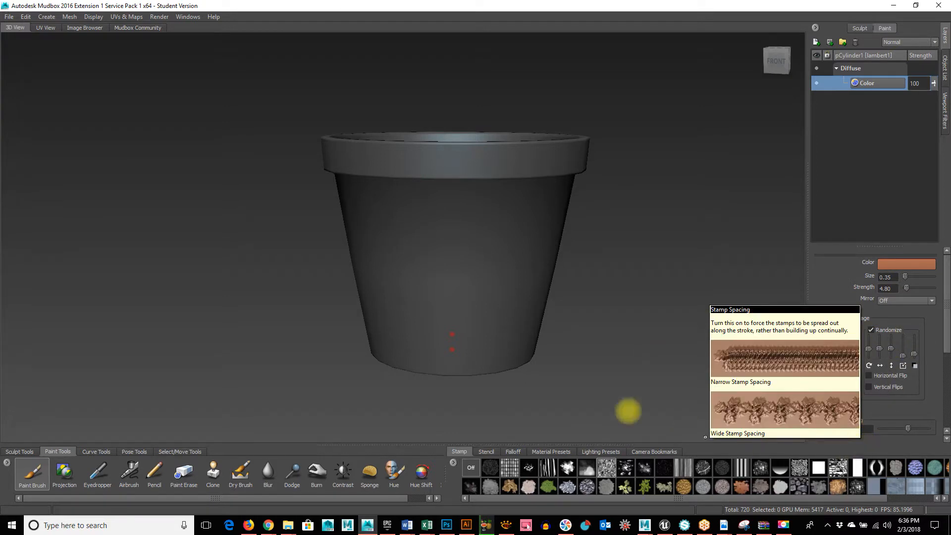
pyautogui.click(823, 319)
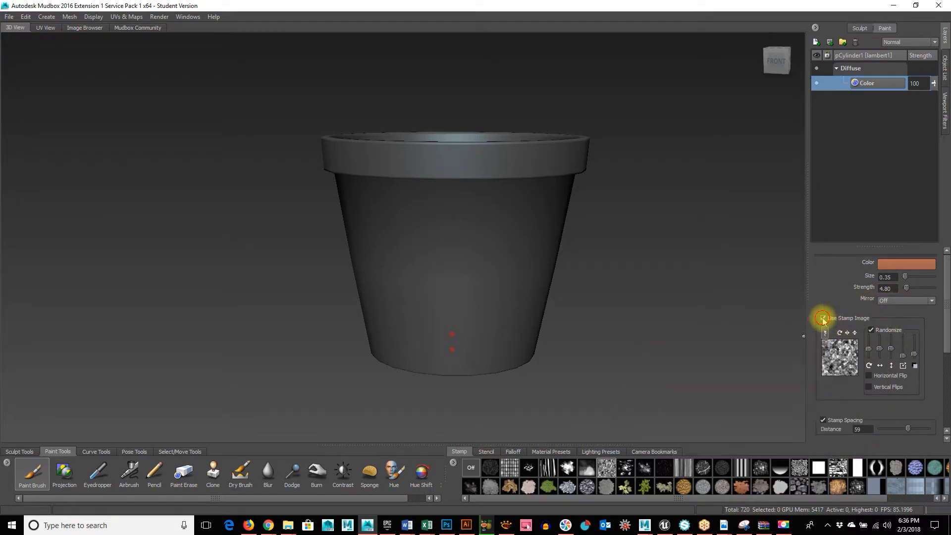
pyautogui.click(823, 421)
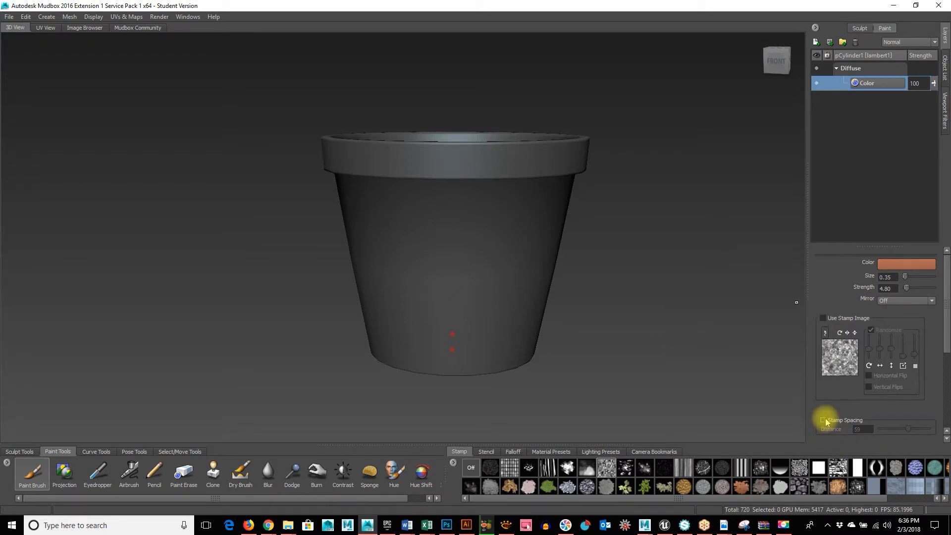
# - Shift the brush colour slightly towards orange for a muted terracotta brown and accept it
pyautogui.click(902, 266)
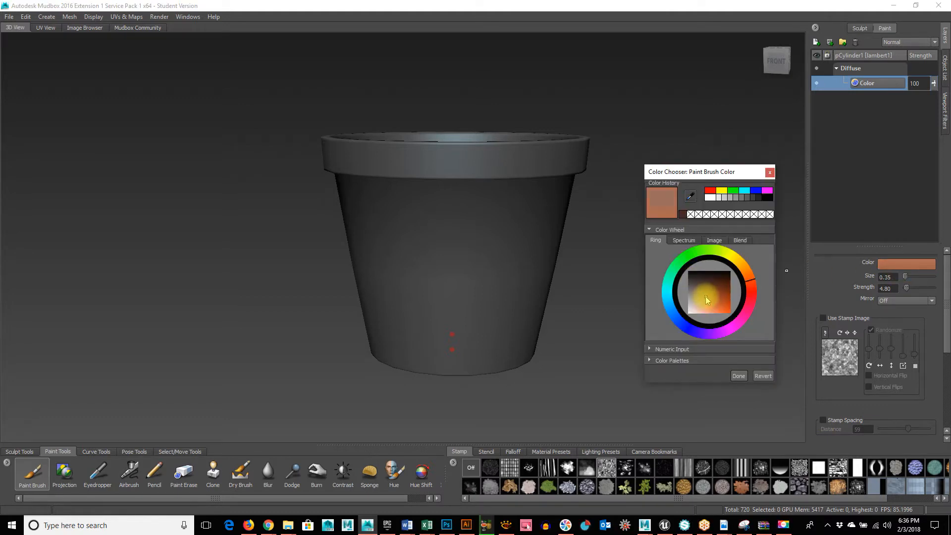
pyautogui.click(705, 299)
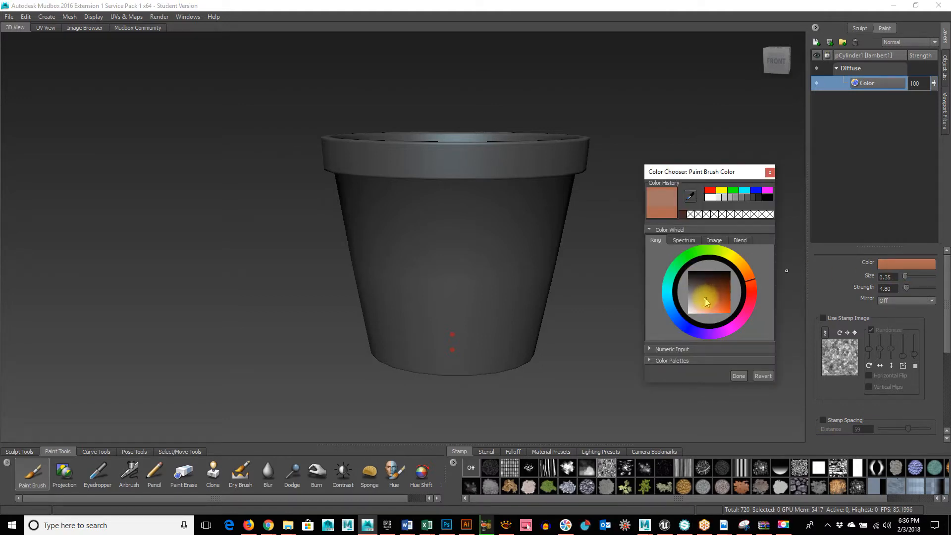
pyautogui.click(751, 274)
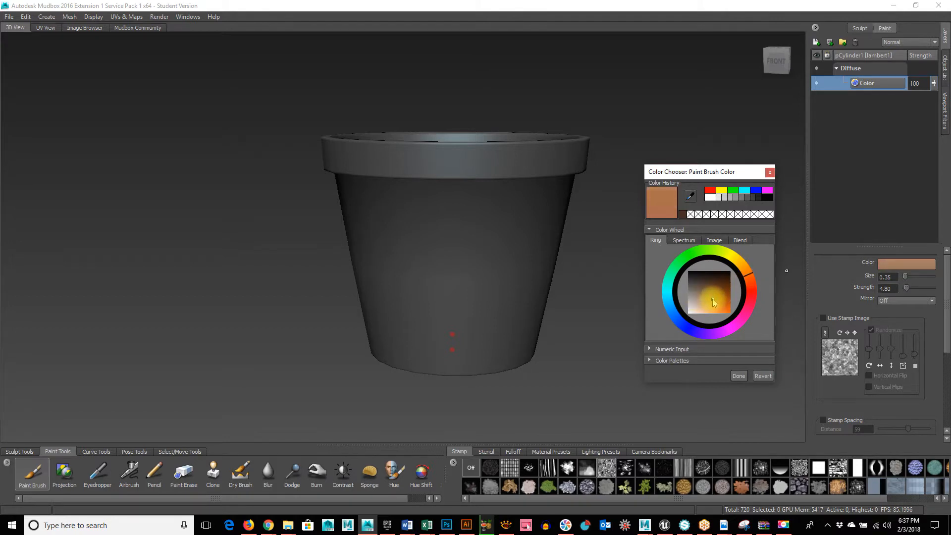
pyautogui.moveTo(712, 299)
pyautogui.mouseDown()
pyautogui.moveTo(717, 285)
pyautogui.moveTo(710, 319)
pyautogui.mouseUp()
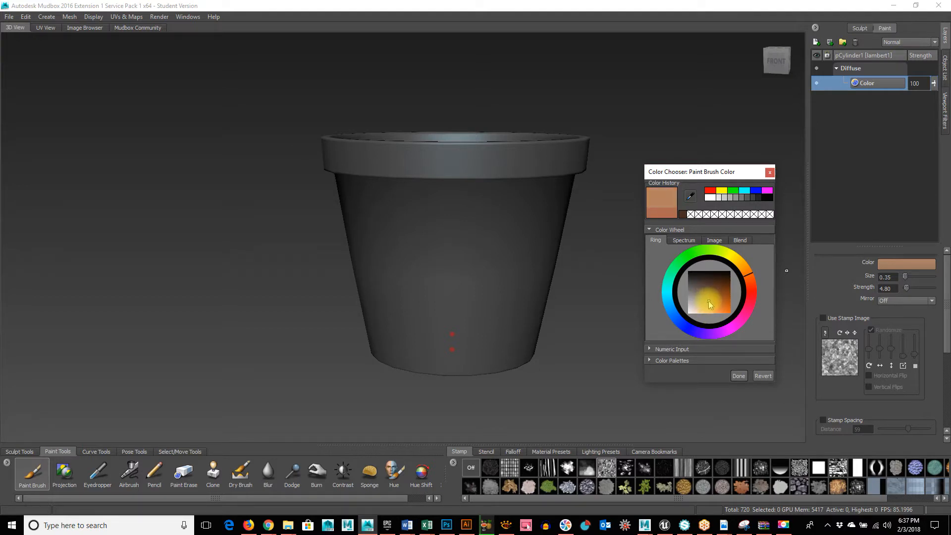
pyautogui.moveTo(709, 304); pyautogui.dragTo(717, 305)
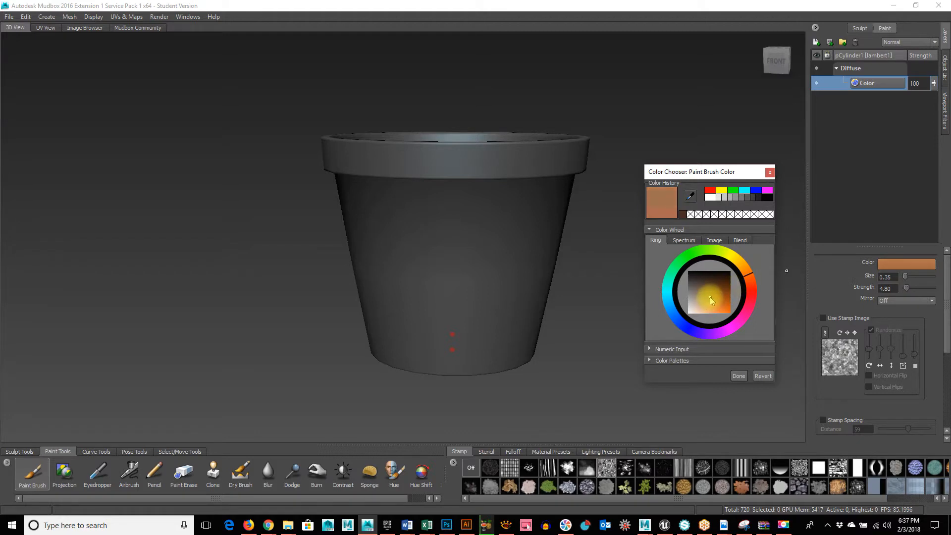
pyautogui.click(738, 376)
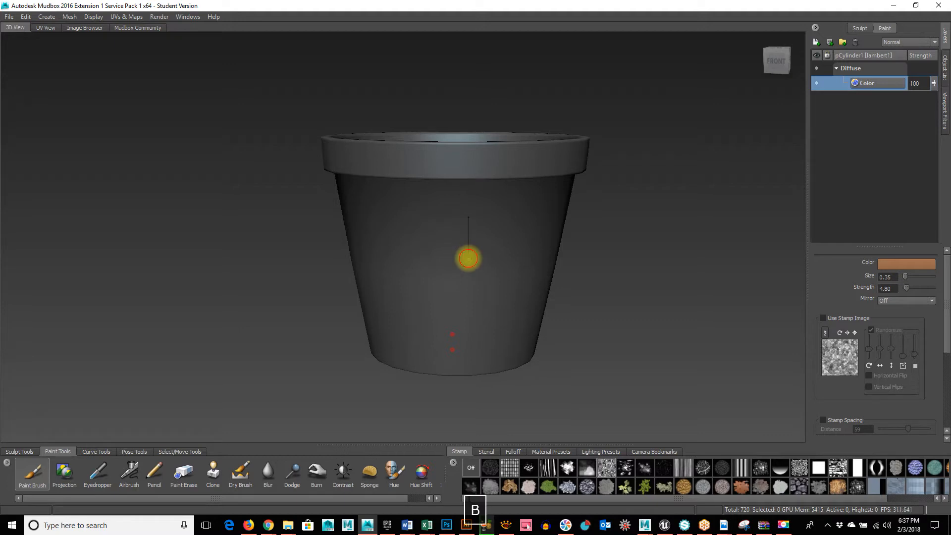
# - Set the brush size to about 3.51 and the strength to about 6.51, and paint a test patch on the pot's body
pyautogui.moveTo(468, 258)
pyautogui.mouseDown()
pyautogui.moveTo(537, 269)
pyautogui.moveTo(495, 269)
pyautogui.moveTo(557, 291)
pyautogui.mouseUp()
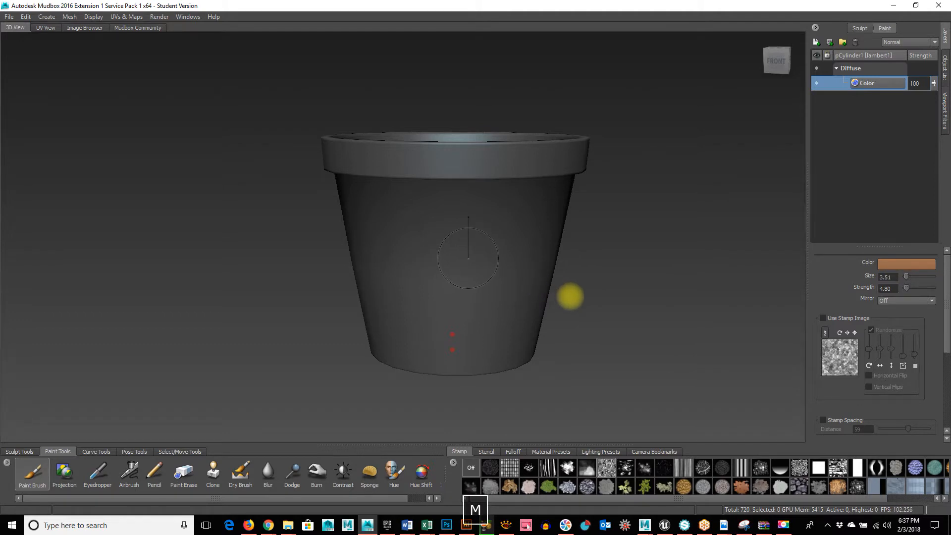
pyautogui.moveTo(570, 296)
pyautogui.mouseDown()
pyautogui.moveTo(569, 203)
pyautogui.moveTo(578, 304)
pyautogui.moveTo(573, 193)
pyautogui.moveTo(583, 330)
pyautogui.moveTo(575, 146)
pyautogui.moveTo(579, 306)
pyautogui.mouseUp()
pyautogui.moveTo(494, 267)
pyautogui.mouseDown()
pyautogui.moveTo(443, 238)
pyautogui.moveTo(462, 335)
pyautogui.mouseUp()
pyautogui.moveTo(596, 269)
pyautogui.keyDown('alt'); pyautogui.mouseDown()
pyautogui.moveTo(477, 283)
pyautogui.moveTo(469, 270)
pyautogui.moveTo(546, 255)
pyautogui.mouseUp(); pyautogui.keyUp('alt')
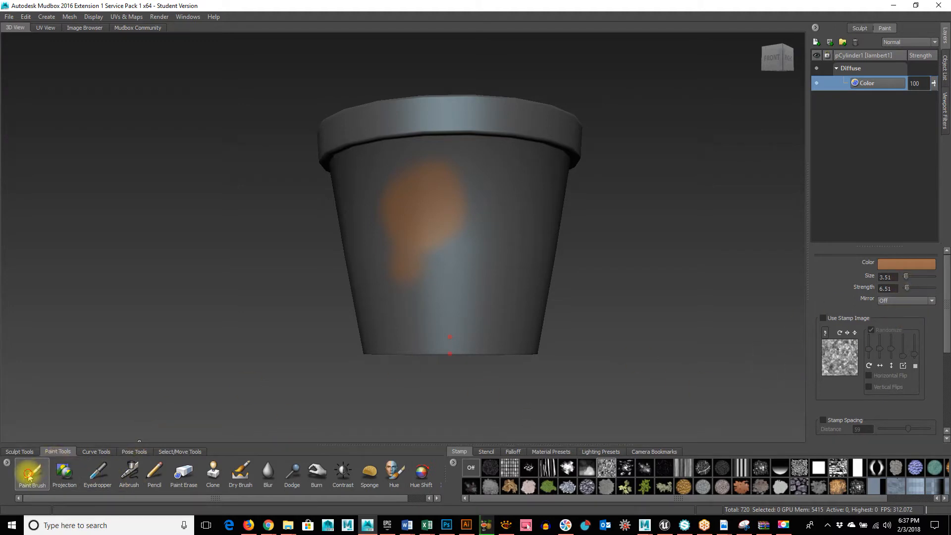
# - Flood the whole paint layer with the terracotta brush colour
pyautogui.scroll(-5, 918, 338)
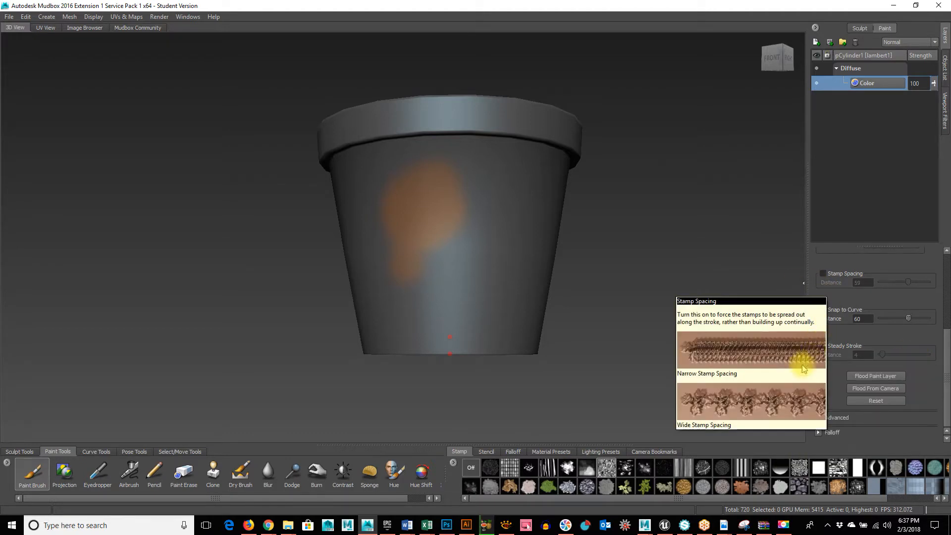
pyautogui.click(861, 378)
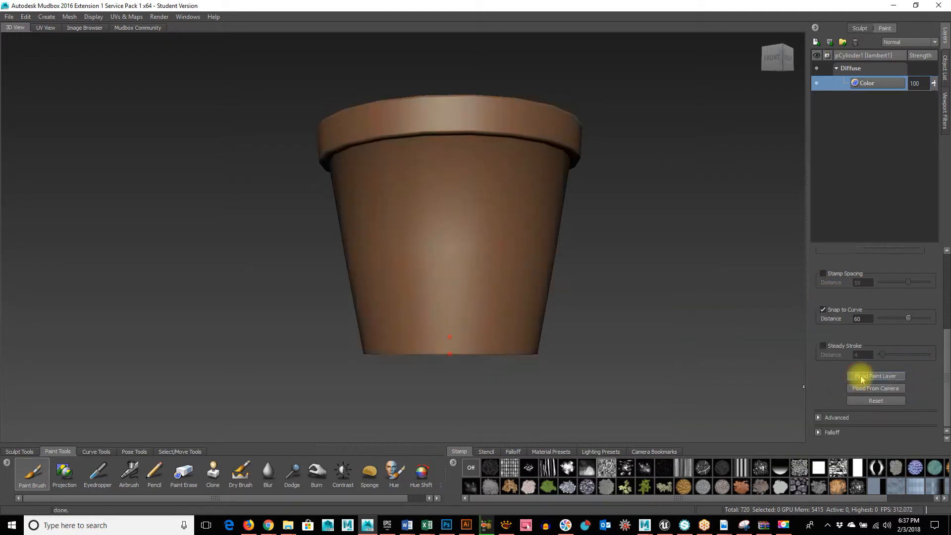
pyautogui.keyDown('alt'); pyautogui.moveTo(615, 224); pyautogui.dragTo(373, 269); pyautogui.keyUp('alt')
pyautogui.keyDown('alt'); pyautogui.moveTo(361, 274); pyautogui.dragTo(469, 281, button='right'); pyautogui.keyUp('alt')
pyautogui.keyDown('alt'); pyautogui.moveTo(422, 287); pyautogui.dragTo(471, 268, button='middle'); pyautogui.keyUp('alt')
pyautogui.keyDown('alt'); pyautogui.moveTo(377, 268); pyautogui.dragTo(439, 274, button='right'); pyautogui.keyUp('alt')
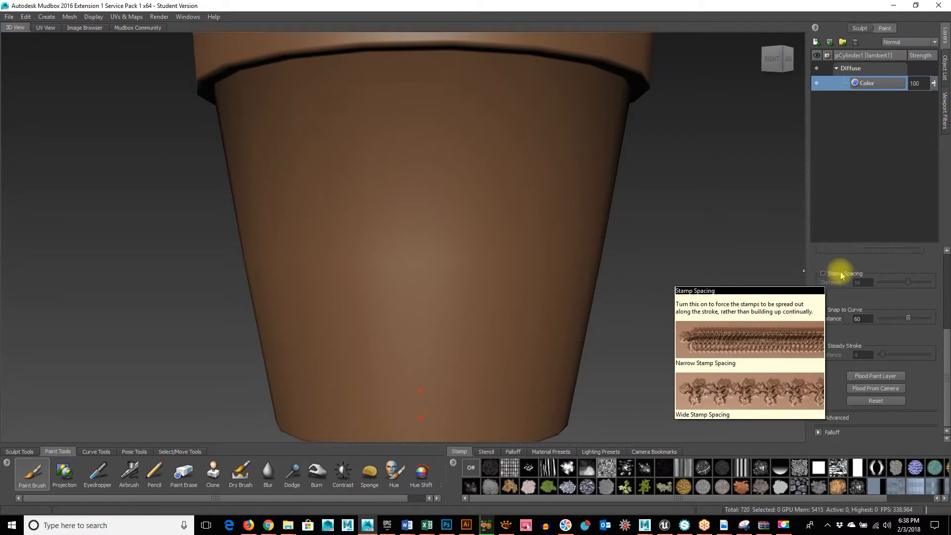
# - Apply the fine grey noise stamp to the brush and change the brush colour to dark brown
pyautogui.scroll(3, 913, 281)
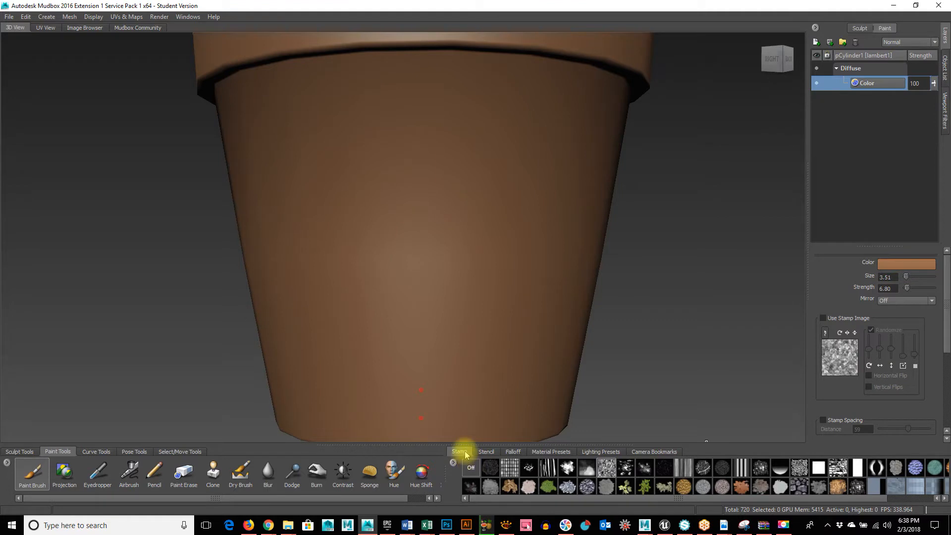
pyautogui.click(604, 469)
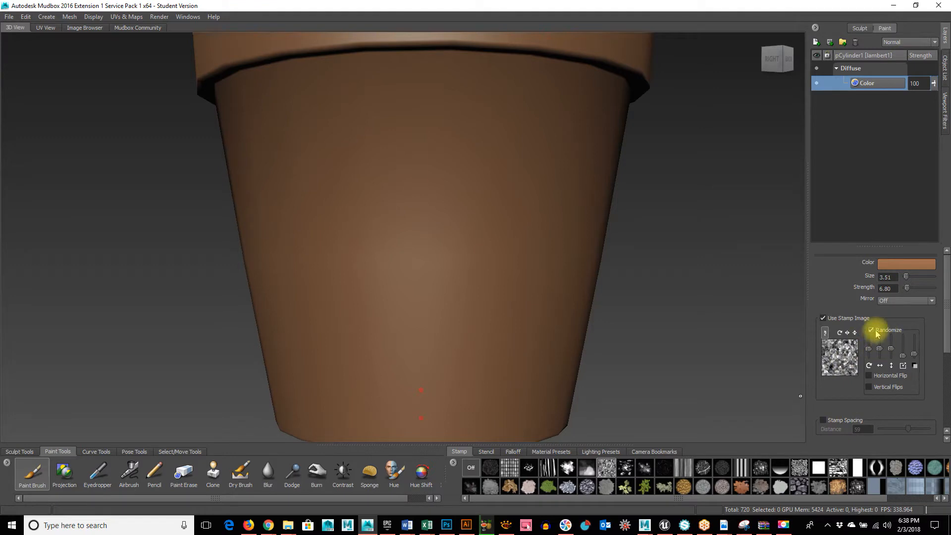
pyautogui.click(909, 266)
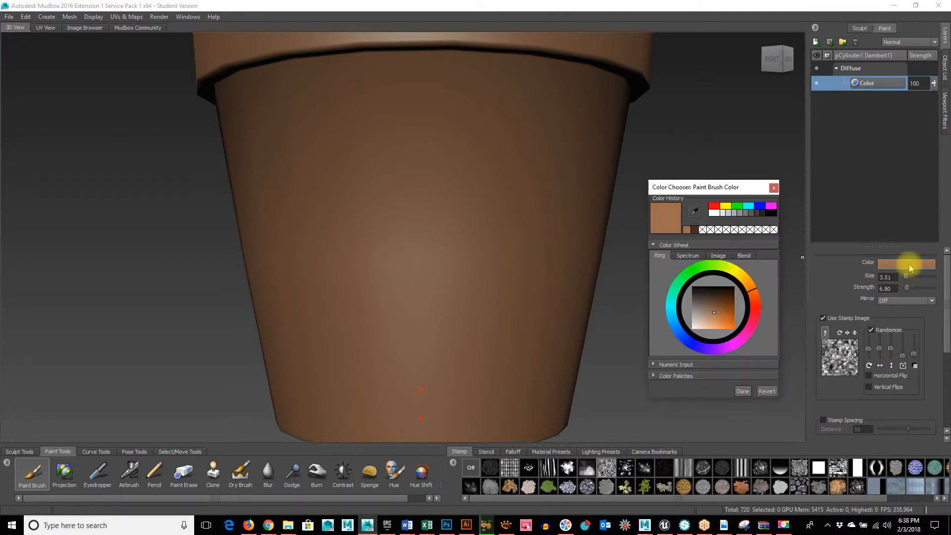
pyautogui.click(715, 304)
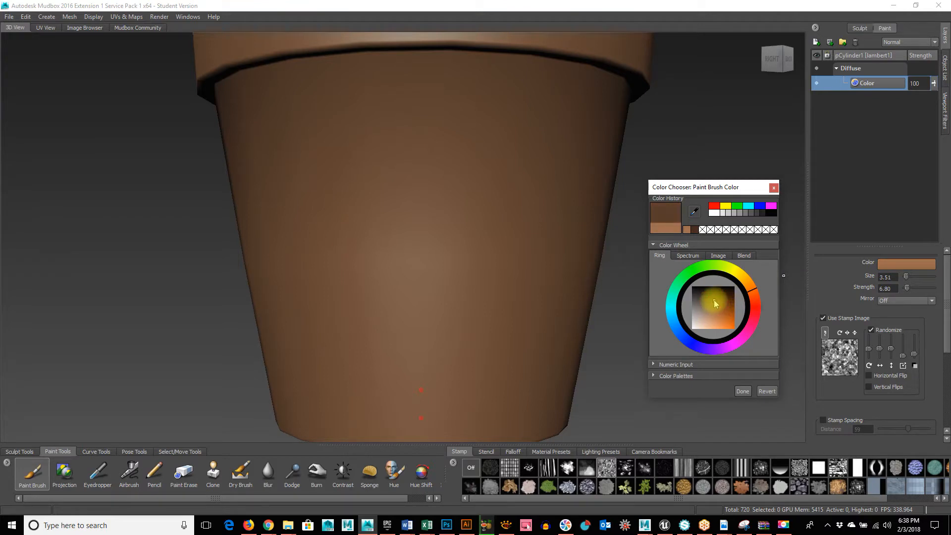
pyautogui.click(742, 391)
# - Try dark brown strokes on the pot's body with the noise stamp and with the round clumpy stamp, undoing each attempt
pyautogui.moveTo(367, 165)
pyautogui.mouseDown()
pyautogui.moveTo(441, 327)
pyautogui.moveTo(510, 191)
pyautogui.moveTo(511, 270)
pyautogui.mouseUp()
pyautogui.hotkey('ctrl', 'z')
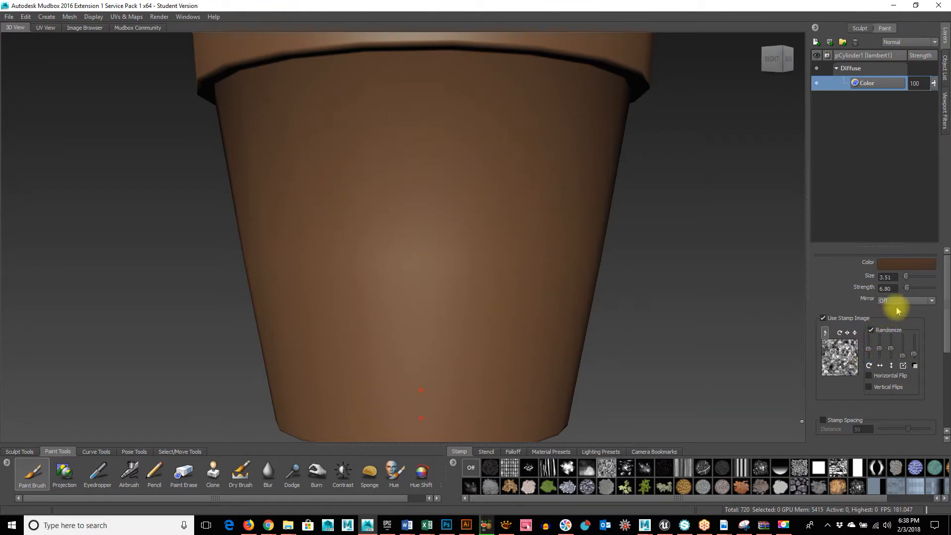
pyautogui.click(761, 468)
pyautogui.moveTo(376, 162)
pyautogui.mouseDown()
pyautogui.moveTo(449, 336)
pyautogui.moveTo(384, 168)
pyautogui.moveTo(346, 363)
pyautogui.moveTo(277, 215)
pyautogui.moveTo(363, 304)
pyautogui.mouseUp()
pyautogui.hotkey('ctrl', 'z')
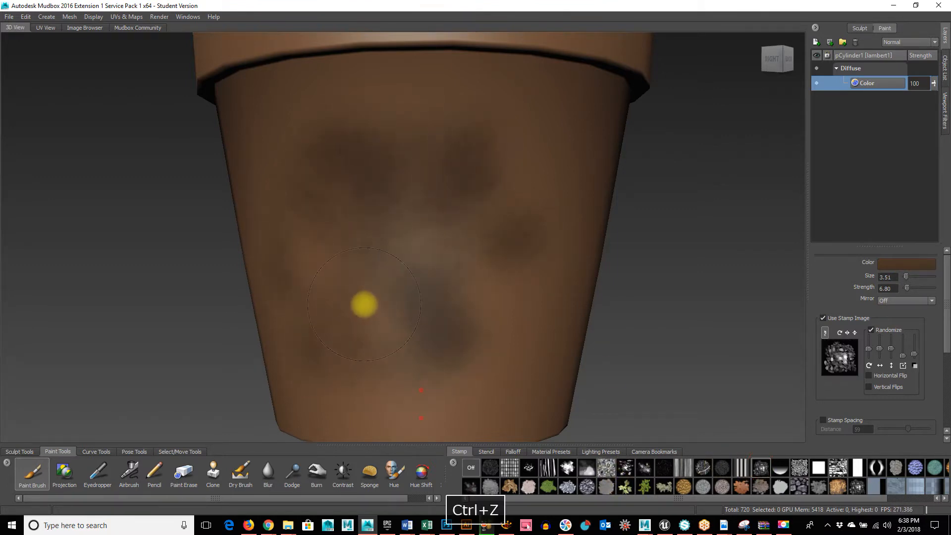
# - Lower the brush strength to about 2.44 and paint soft dark mottling around the pot's body
pyautogui.press('m')
pyautogui.moveTo(416, 231)
pyautogui.mouseDown()
pyautogui.moveTo(417, 292)
pyautogui.moveTo(380, 288)
pyautogui.moveTo(266, 210)
pyautogui.moveTo(367, 378)
pyautogui.moveTo(382, 334)
pyautogui.moveTo(550, 291)
pyautogui.moveTo(439, 38)
pyautogui.moveTo(244, 110)
pyautogui.moveTo(361, 379)
pyautogui.mouseUp()
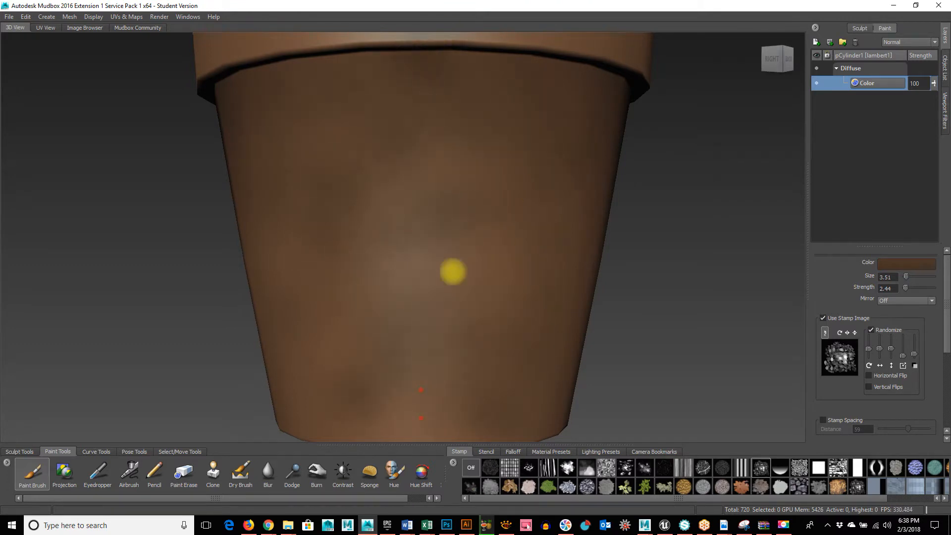
pyautogui.keyDown('alt'); pyautogui.moveTo(578, 334); pyautogui.dragTo(233, 159); pyautogui.keyUp('alt')
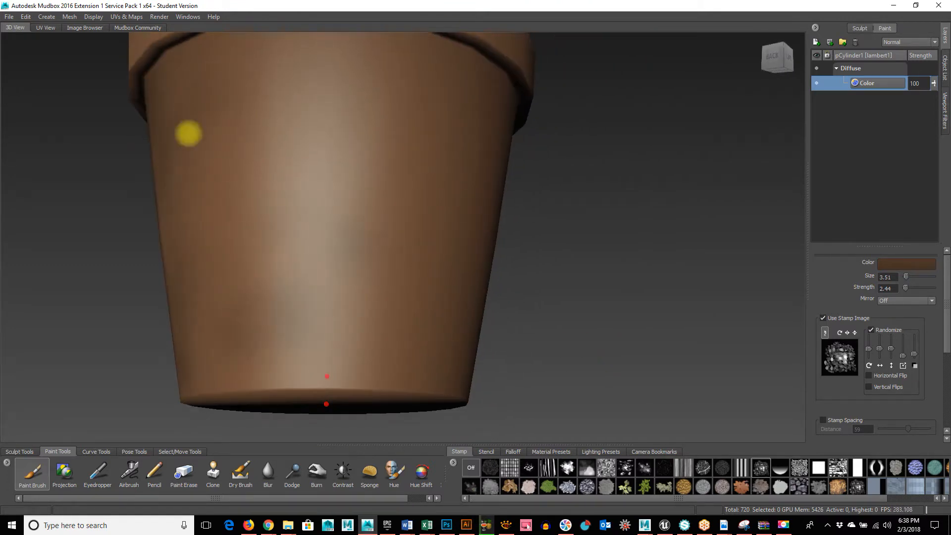
pyautogui.keyDown('alt'); pyautogui.moveTo(347, 337); pyautogui.dragTo(645, 339); pyautogui.keyUp('alt')
pyautogui.keyDown('alt'); pyautogui.moveTo(645, 339); pyautogui.dragTo(620, 317, button='right'); pyautogui.keyUp('alt')
pyautogui.moveTo(346, 291)
pyautogui.keyDown('alt'); pyautogui.mouseDown()
pyautogui.moveTo(503, 301)
pyautogui.moveTo(346, 304)
pyautogui.mouseUp(); pyautogui.keyUp('alt')
pyautogui.keyDown('alt'); pyautogui.moveTo(346, 305); pyautogui.dragTo(224, 331, button='right'); pyautogui.keyUp('alt')
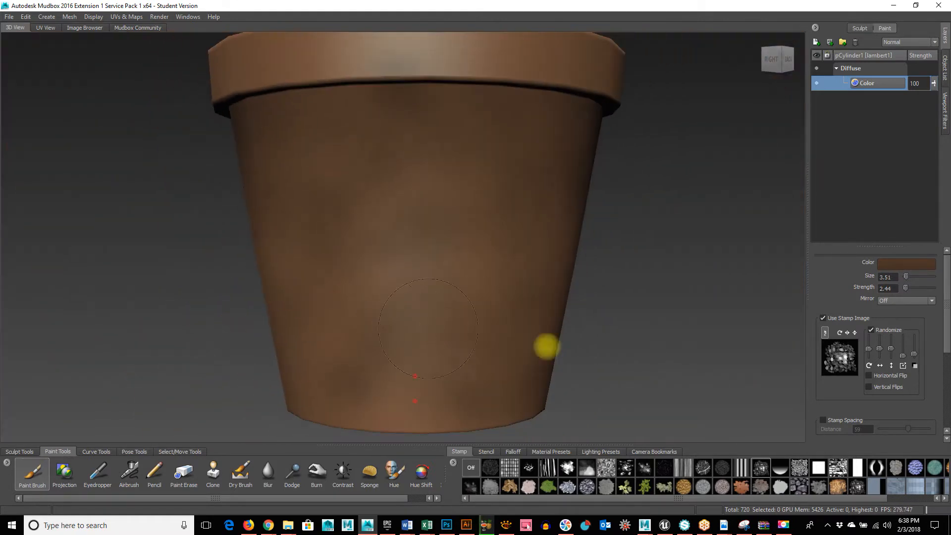
# - Switch the brush to the black stamp with scattered white splatters and undo the test stroke
pyautogui.click(629, 471)
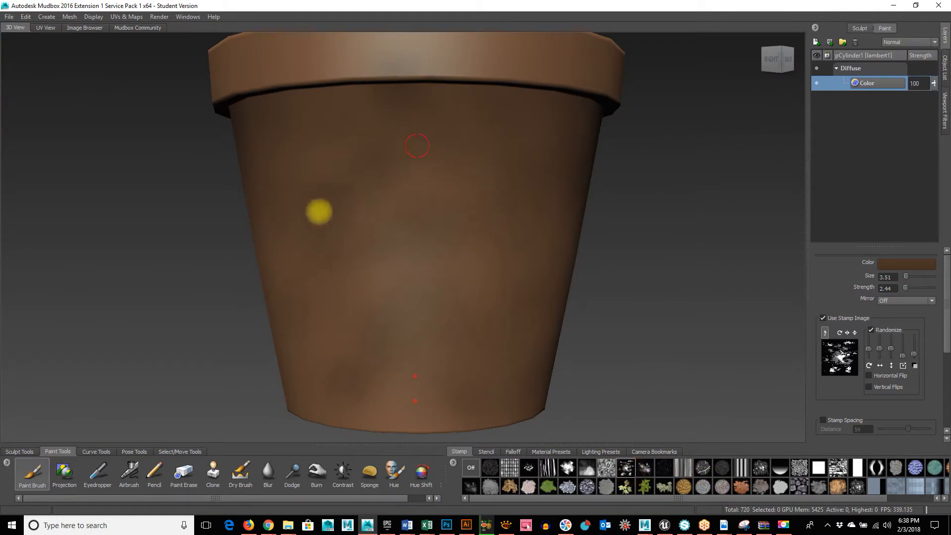
pyautogui.hotkey('ctrl', 'z')
# - Try dark splatter strokes on the pot's back with the brush size at about 12.04, and undo all the dark painting
pyautogui.keyDown('alt'); pyautogui.moveTo(594, 350); pyautogui.dragTo(440, 346); pyautogui.keyUp('alt')
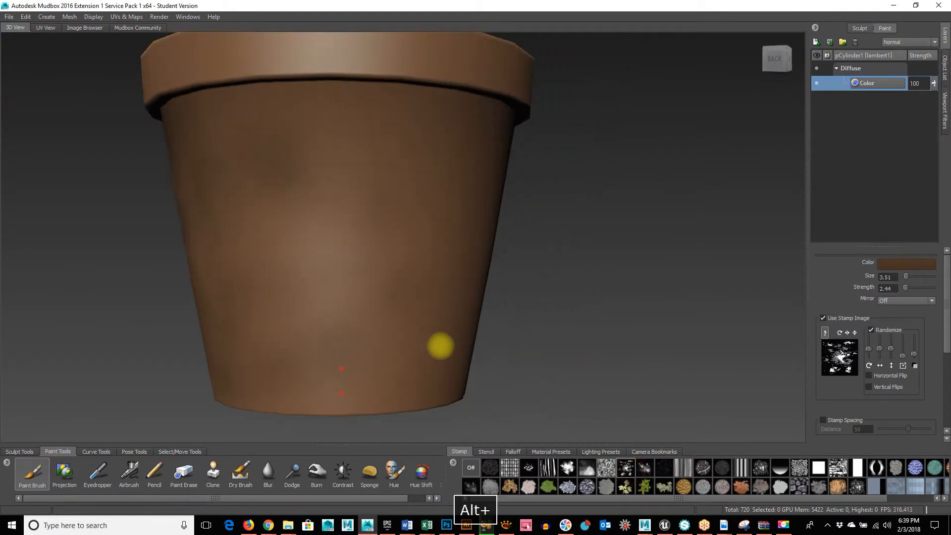
pyautogui.moveTo(307, 231); pyautogui.dragTo(472, 256)
pyautogui.moveTo(267, 182); pyautogui.dragTo(482, 334)
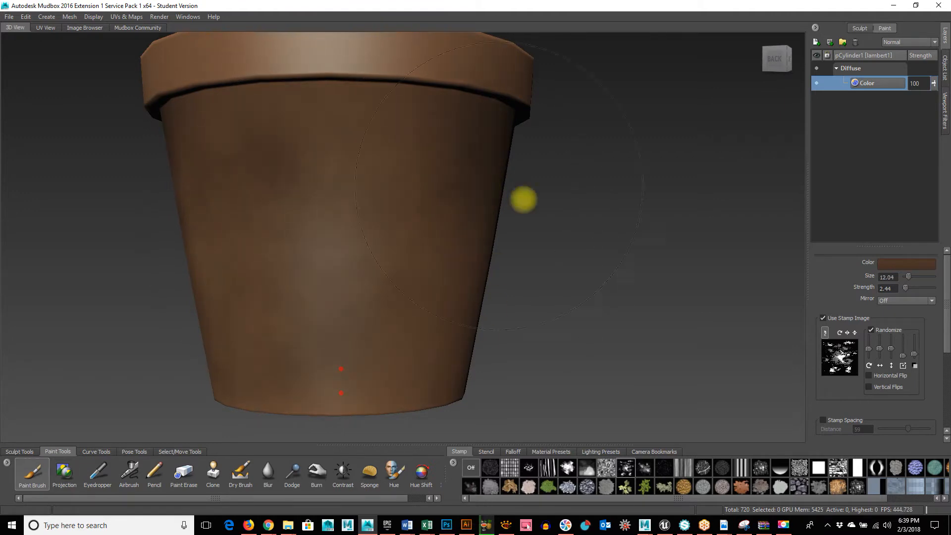
pyautogui.hotkey('ctrl', 'z')
pyautogui.keyDown('alt'); pyautogui.moveTo(528, 310); pyautogui.dragTo(395, 282); pyautogui.keyUp('alt')
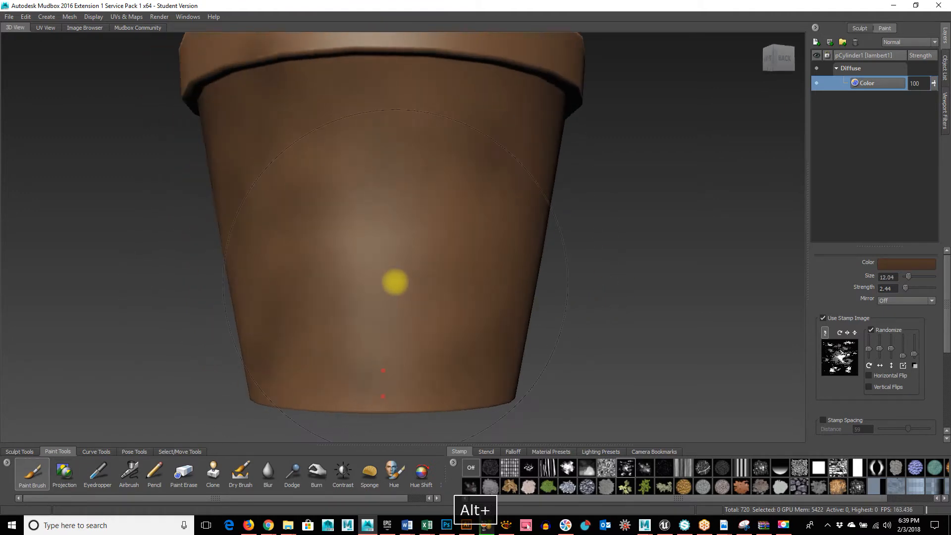
pyautogui.hotkey('ctrl', 'z')
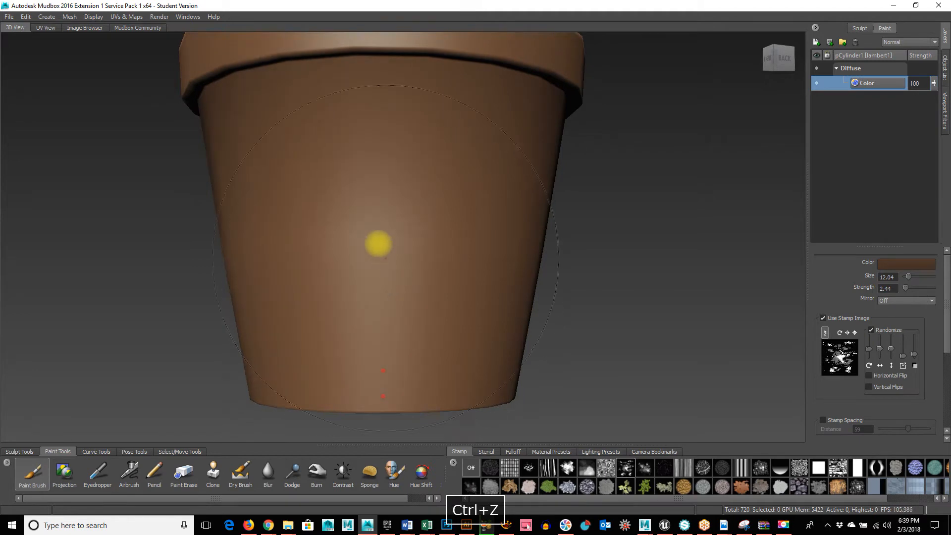
# - Try small dark speckles on the pot's lower body with the brush size at about 1.13, and undo them
pyautogui.press('b')
pyautogui.moveTo(365, 220); pyautogui.dragTo(292, 237)
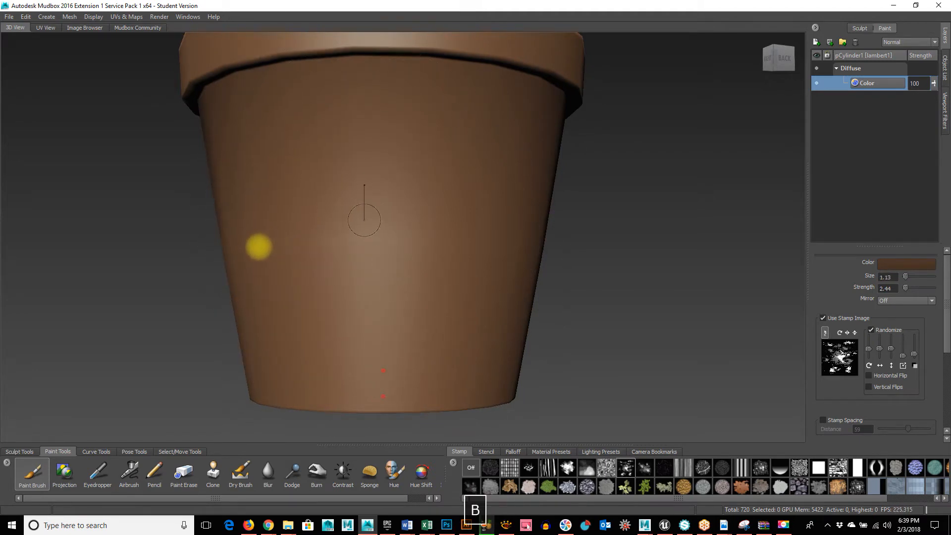
pyautogui.moveTo(347, 334)
pyautogui.mouseDown()
pyautogui.moveTo(374, 310)
pyautogui.moveTo(475, 323)
pyautogui.moveTo(454, 287)
pyautogui.mouseUp()
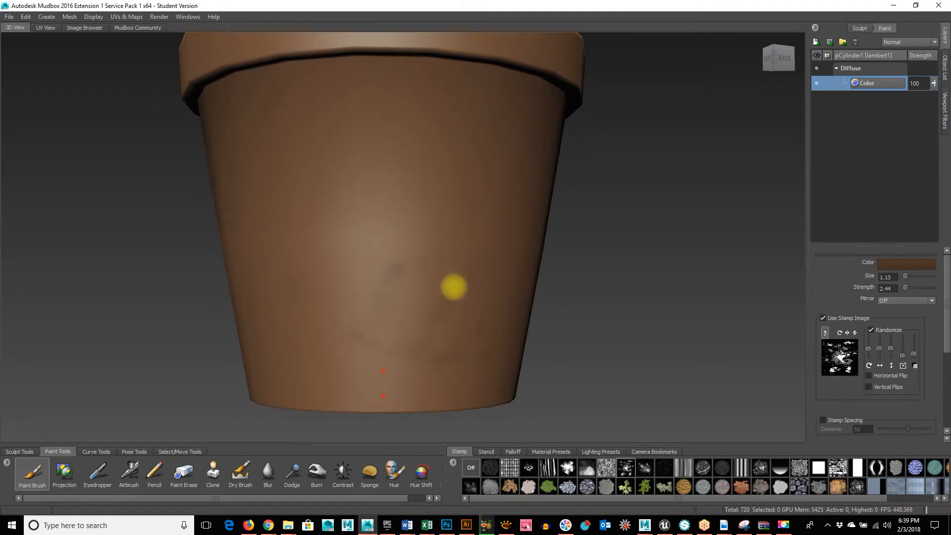
pyautogui.hotkey('ctrl', 'z')
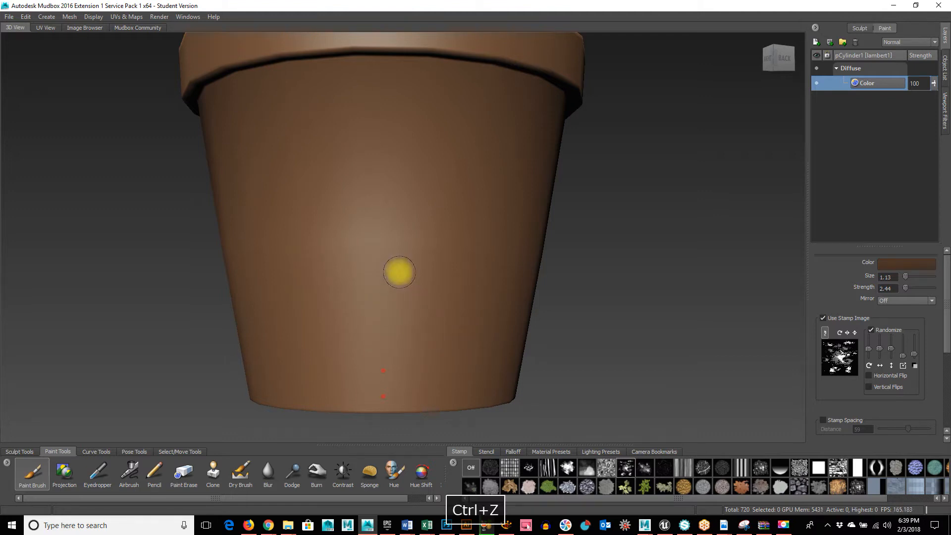
# - Set the brush size to about 7.08 and the strength to about 0.31
pyautogui.press('b')
pyautogui.moveTo(352, 262); pyautogui.dragTo(454, 274)
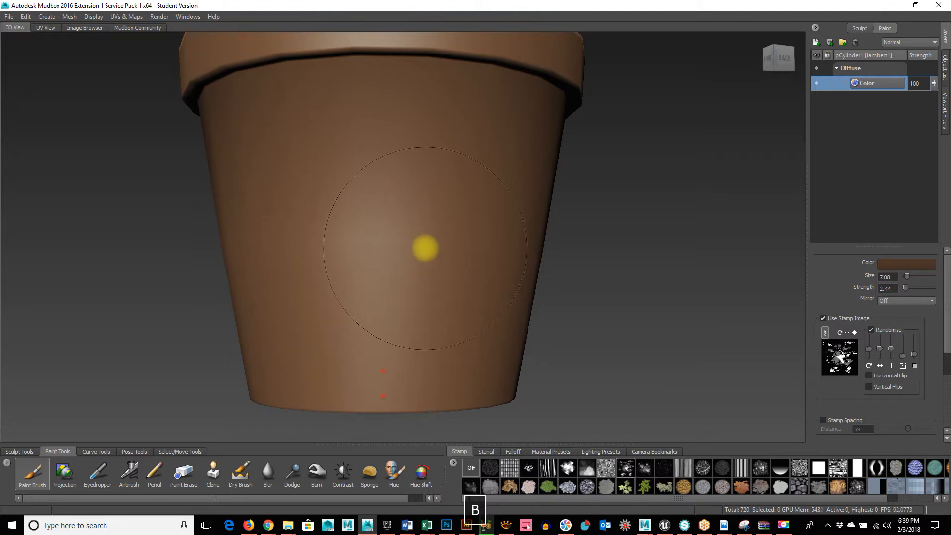
pyautogui.press('m')
pyautogui.moveTo(426, 243); pyautogui.dragTo(427, 256)
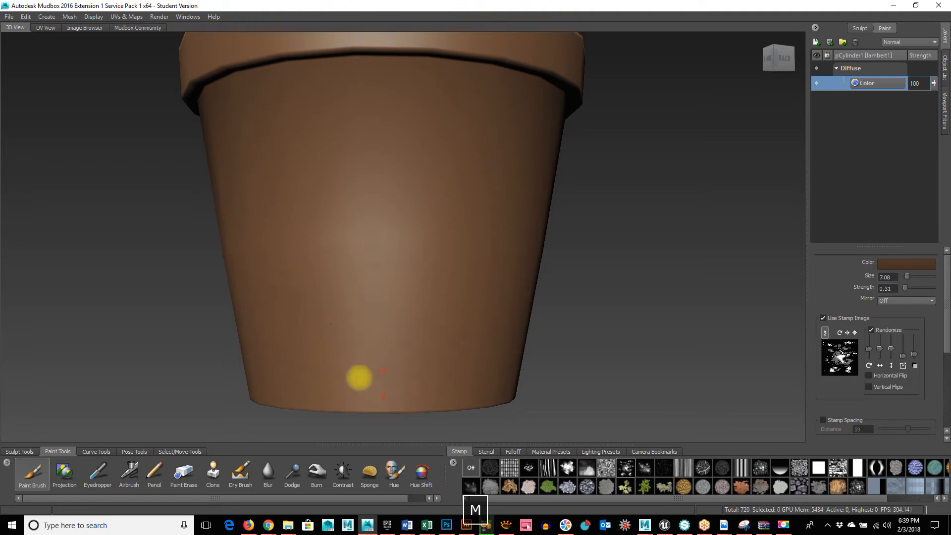
# - Set the brush strength to about 1.30 and switch the brush to the rounded pebble-cluster stamp
pyautogui.keyDown('alt'); pyautogui.moveTo(371, 272); pyautogui.dragTo(358, 272); pyautogui.keyUp('alt')
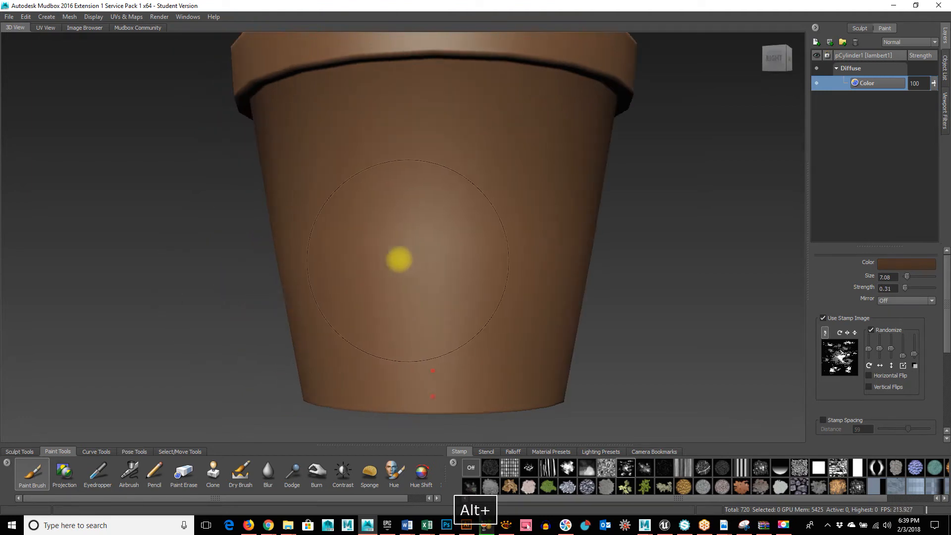
pyautogui.press('m')
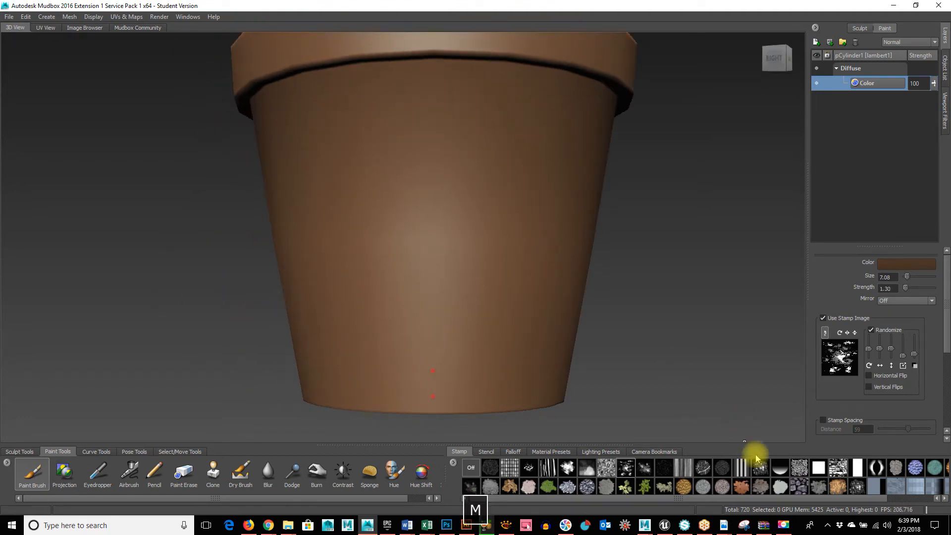
pyautogui.click(759, 467)
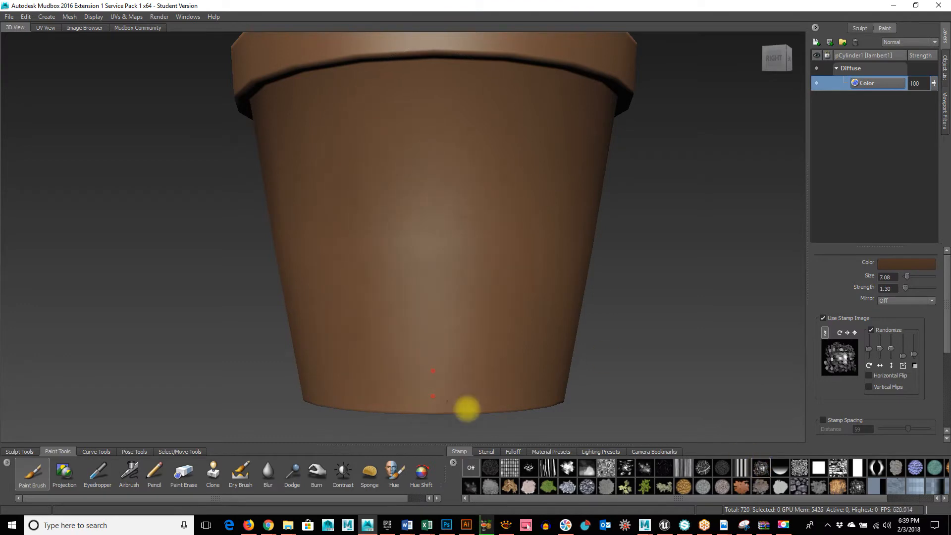
# - Try faint dark brown strokes around the pot with the pebble-cluster stamp, and undo them
pyautogui.keyDown('alt'); pyautogui.moveTo(463, 408); pyautogui.dragTo(467, 187); pyautogui.keyUp('alt')
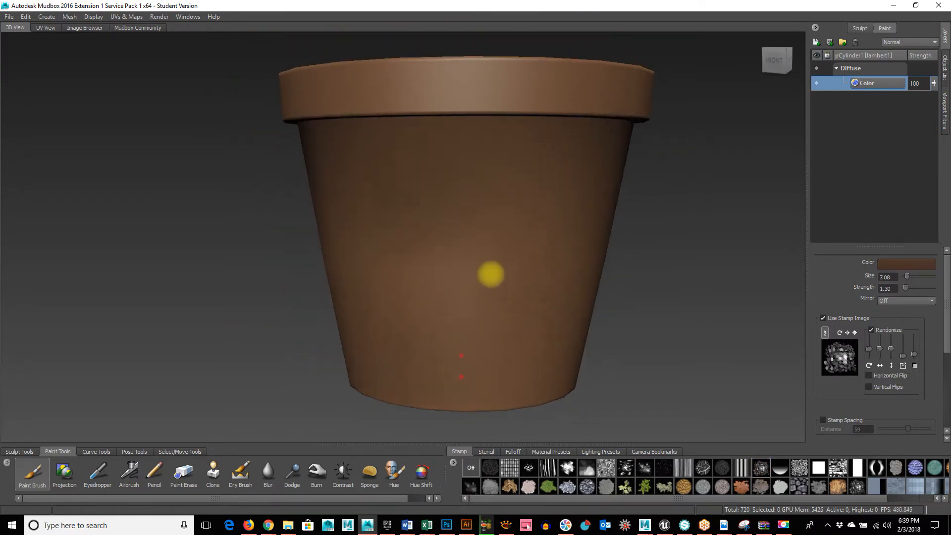
pyautogui.keyDown('alt'); pyautogui.moveTo(368, 367); pyautogui.dragTo(310, 326); pyautogui.keyUp('alt')
pyautogui.hotkey('ctrl', 'z')
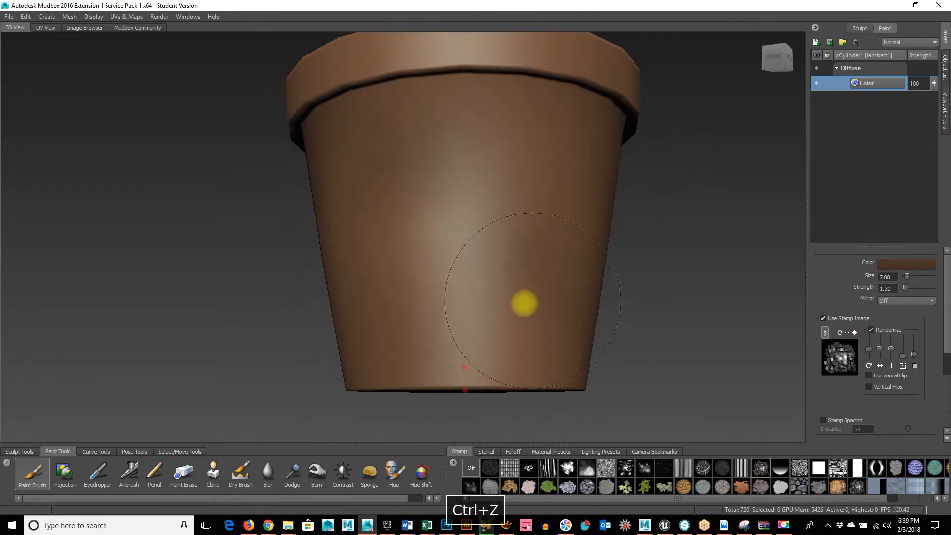
pyautogui.keyDown('alt'); pyautogui.moveTo(669, 321); pyautogui.dragTo(464, 323); pyautogui.keyUp('alt')
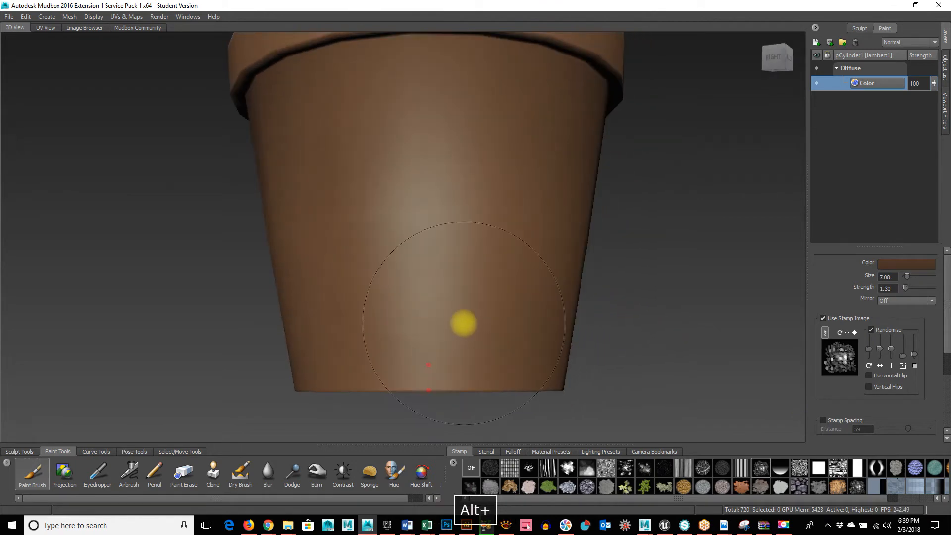
pyautogui.hotkey('ctrl', 'z')
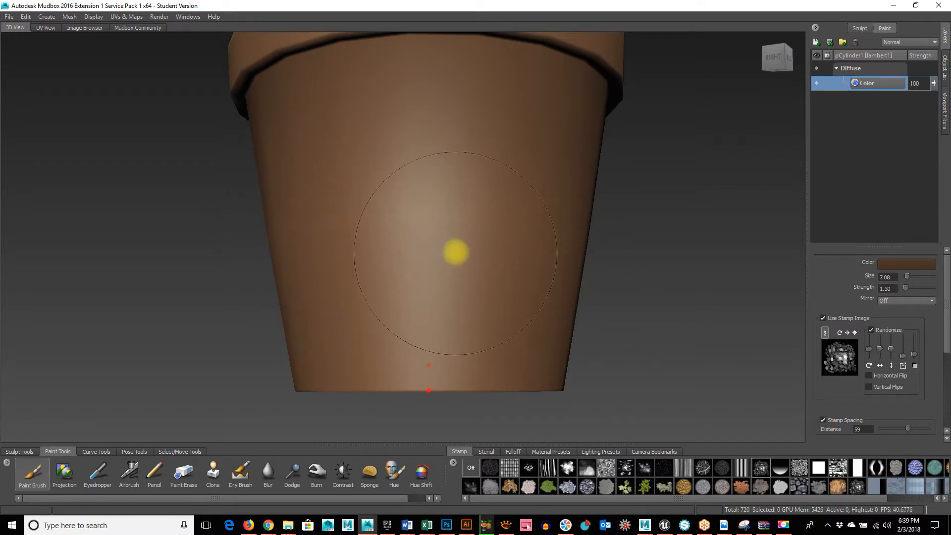
# - Try a dark stroke across the pot's body with strength about 14.28, size about 2.07 and stamp spacing 59, and undo it
pyautogui.press('m')
pyautogui.moveTo(455, 262); pyautogui.dragTo(455, 92)
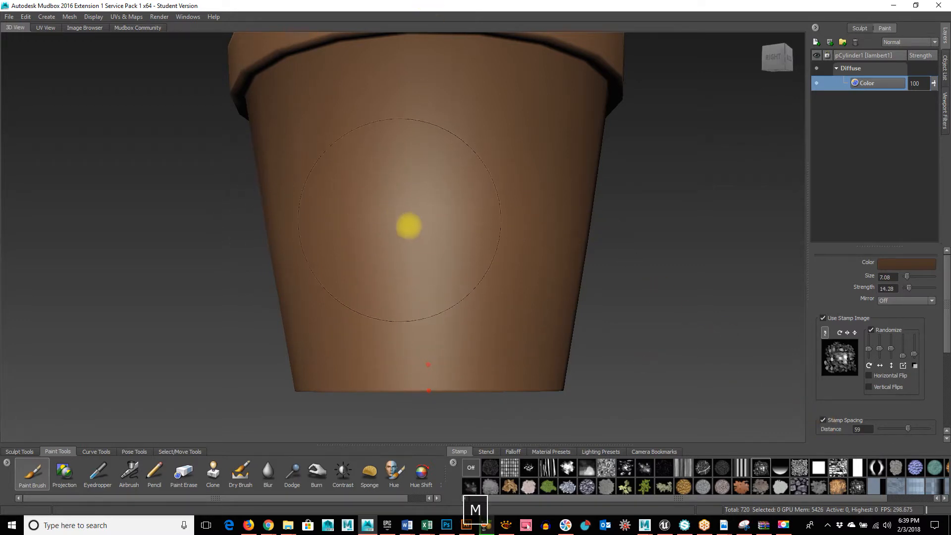
pyautogui.press('b')
pyautogui.moveTo(410, 227)
pyautogui.mouseDown()
pyautogui.moveTo(425, 214)
pyautogui.moveTo(352, 221)
pyautogui.moveTo(595, 224)
pyautogui.mouseUp()
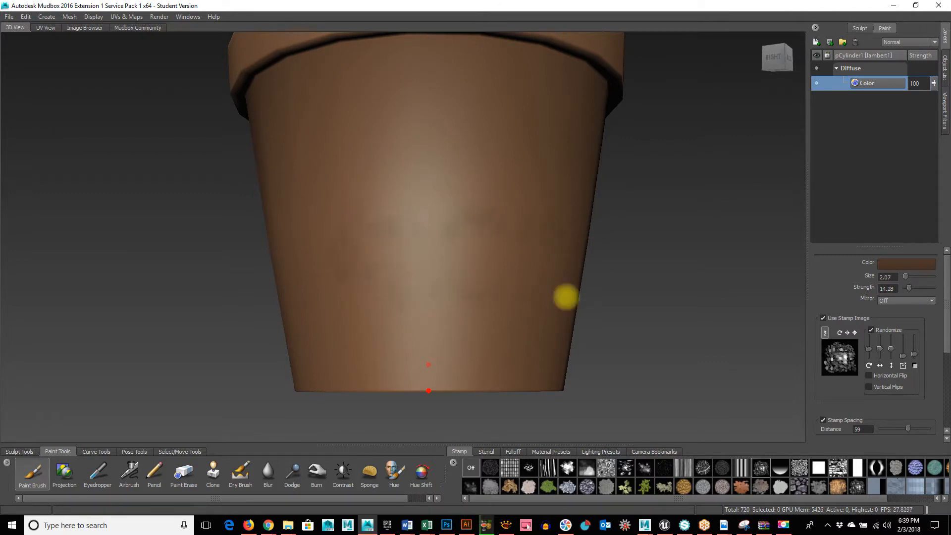
pyautogui.hotkey('ctrl', 'z')
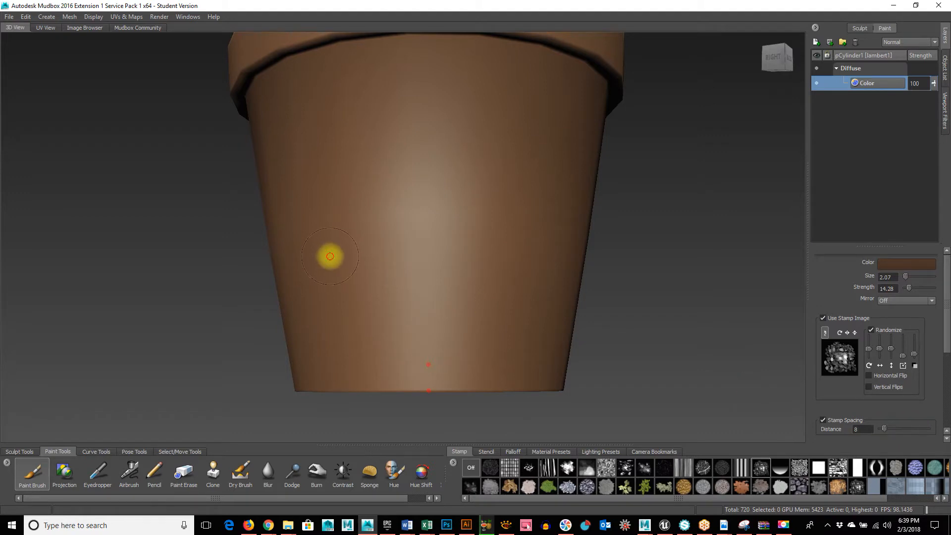
# - Set the stamp spacing distance to 27, undoing the dark test strokes made across the pot at distances 8 and 27
pyautogui.moveTo(329, 256); pyautogui.dragTo(543, 267)
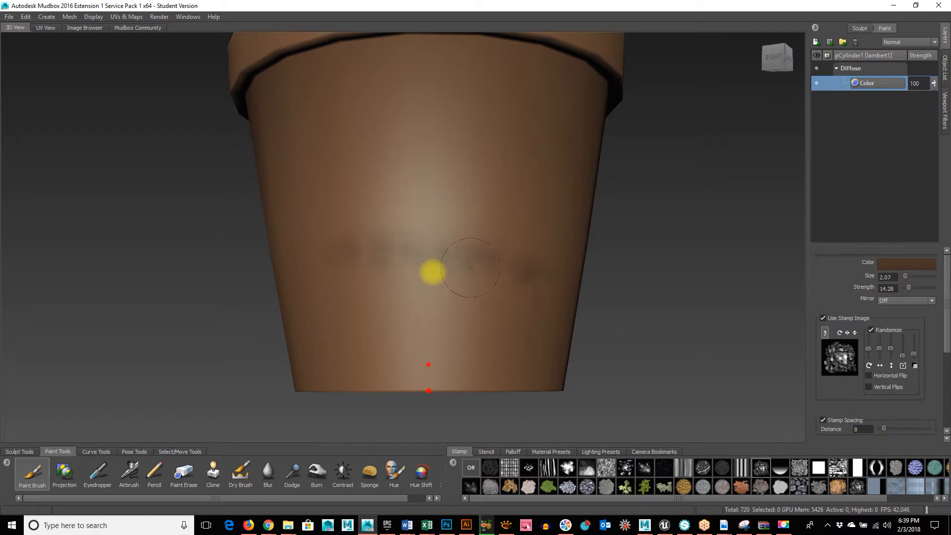
pyautogui.hotkey('ctrl', 'z')
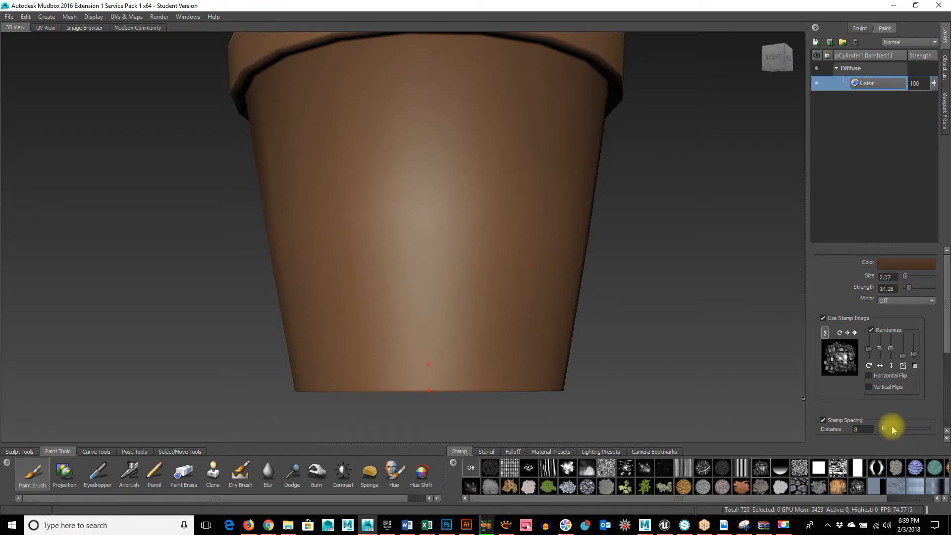
pyautogui.moveTo(338, 235)
pyautogui.mouseDown()
pyautogui.moveTo(354, 185)
pyautogui.moveTo(366, 299)
pyautogui.moveTo(475, 261)
pyautogui.mouseUp()
pyautogui.hotkey('ctrl', 'z')
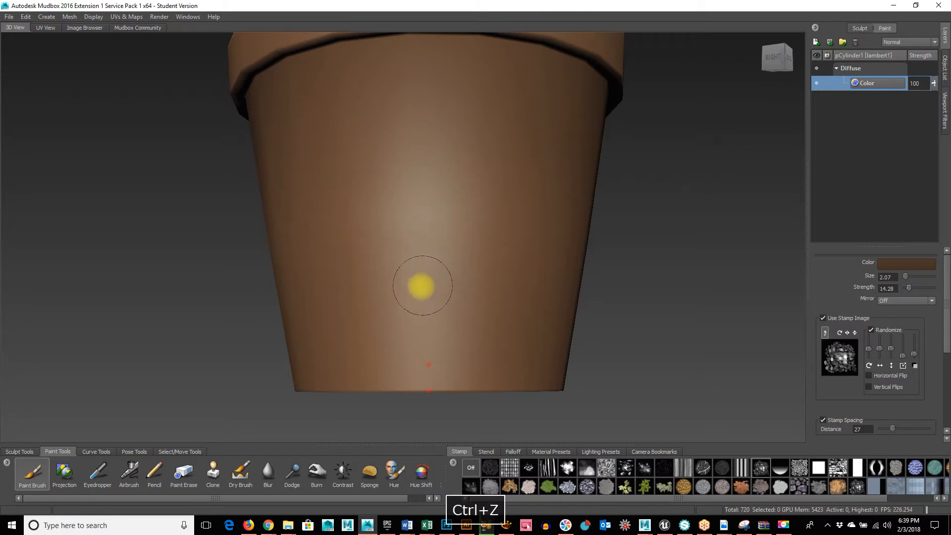
# - Set the brush size to about 6.76 and the strength to about 4.32
pyautogui.press('b')
pyautogui.moveTo(406, 281); pyautogui.dragTo(472, 275)
pyautogui.press('m')
pyautogui.moveTo(410, 220); pyautogui.dragTo(406, 317)
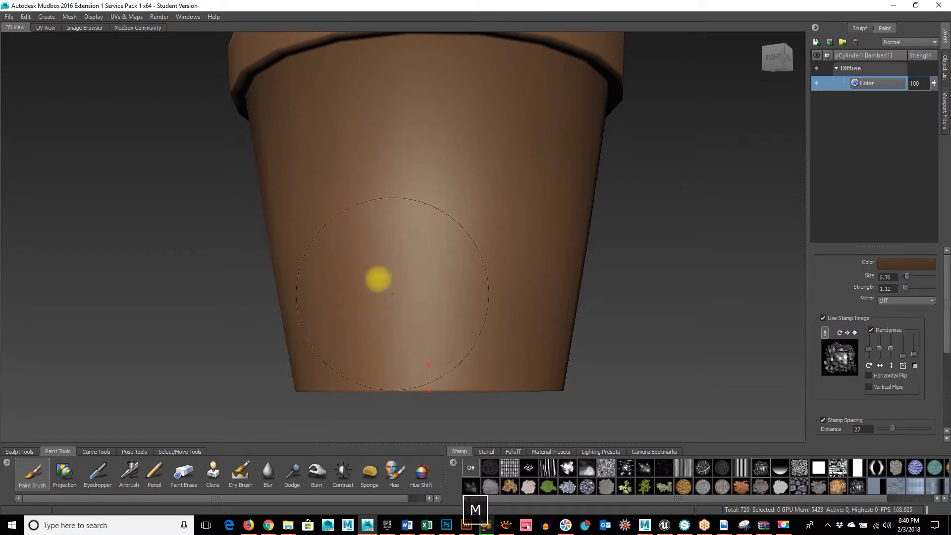
pyautogui.press('m')
pyautogui.moveTo(426, 272); pyautogui.dragTo(425, 272)
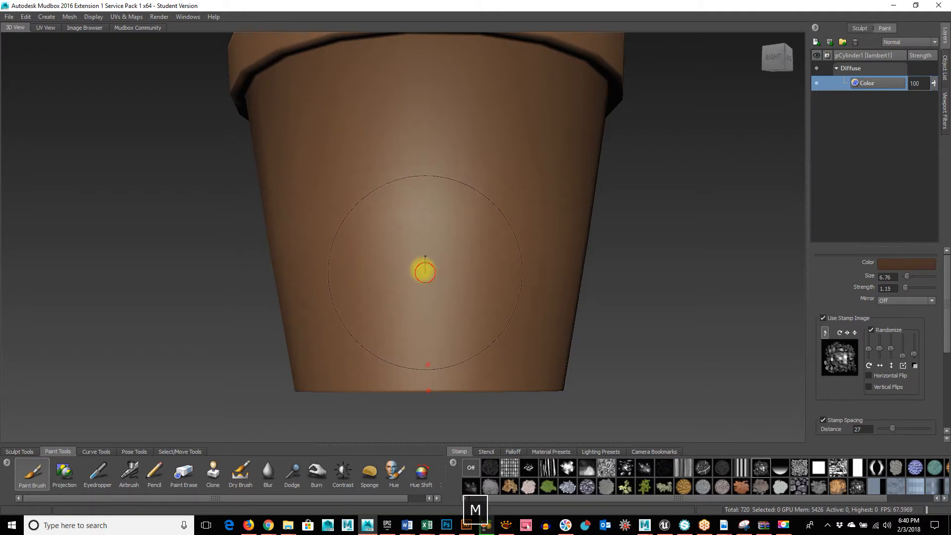
# - Paint subtle dark brown mottling over the pot's right side and around towards the back
pyautogui.moveTo(416, 238); pyautogui.dragTo(419, 223)
pyautogui.moveTo(403, 100)
pyautogui.mouseDown()
pyautogui.moveTo(436, 349)
pyautogui.moveTo(460, 135)
pyautogui.mouseUp()
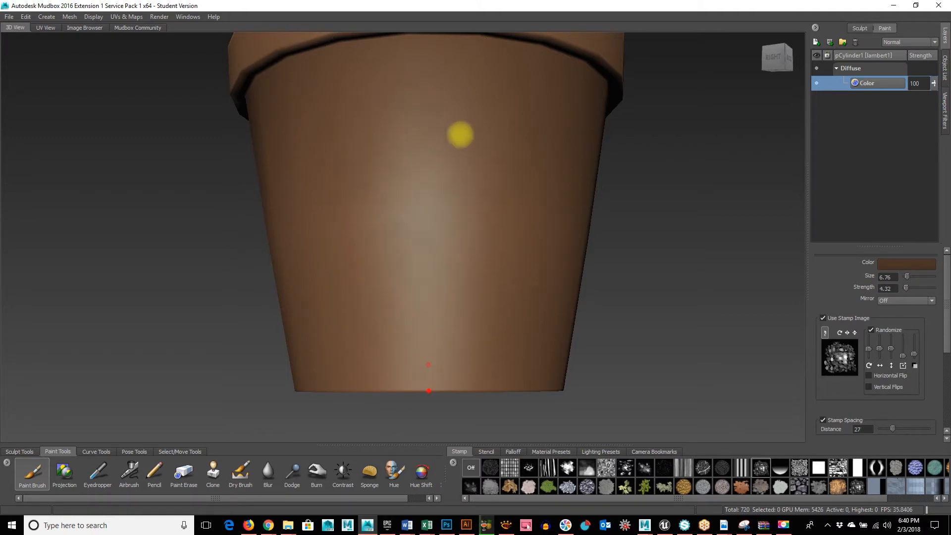
pyautogui.moveTo(517, 353)
pyautogui.keyDown('alt'); pyautogui.mouseDown()
pyautogui.moveTo(452, 321)
pyautogui.moveTo(352, 187)
pyautogui.mouseUp(); pyautogui.keyUp('alt')
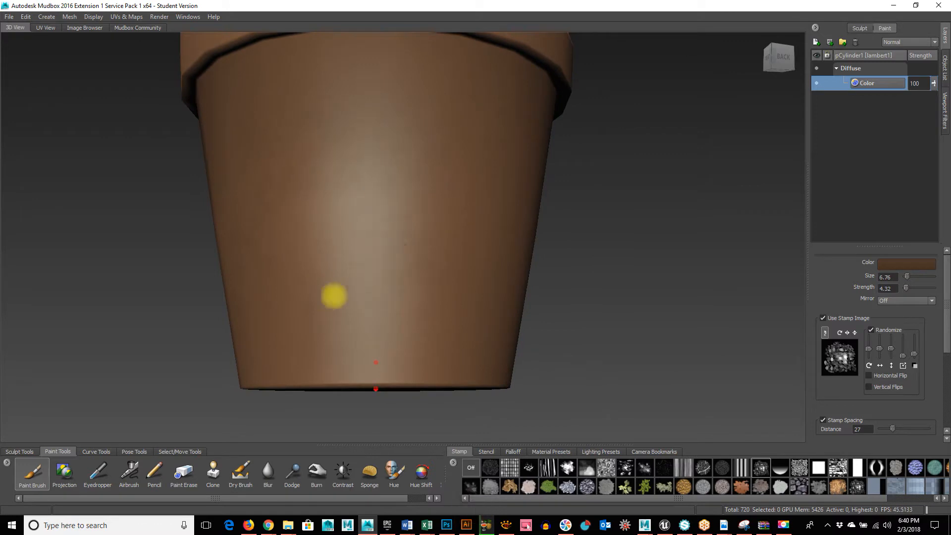
pyautogui.moveTo(334, 296)
pyautogui.keyDown('alt'); pyautogui.mouseDown()
pyautogui.moveTo(348, 268)
pyautogui.moveTo(348, 236)
pyautogui.mouseUp(); pyautogui.keyUp('alt')
# - Set the brush size to about 4.30 and continue the dark brown mottling around the rest of the pot
pyautogui.press('b')
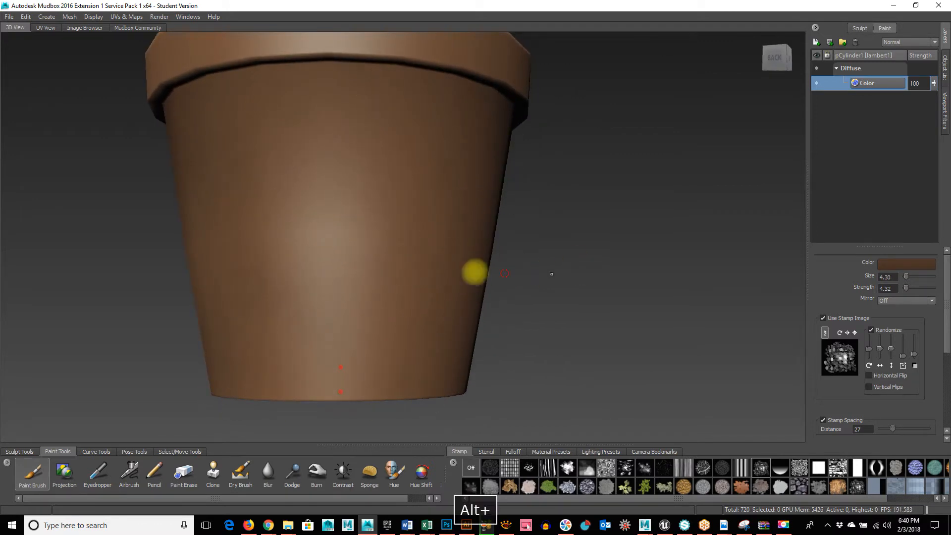
pyautogui.keyDown('alt'); pyautogui.moveTo(471, 270); pyautogui.dragTo(282, 116); pyautogui.keyUp('alt')
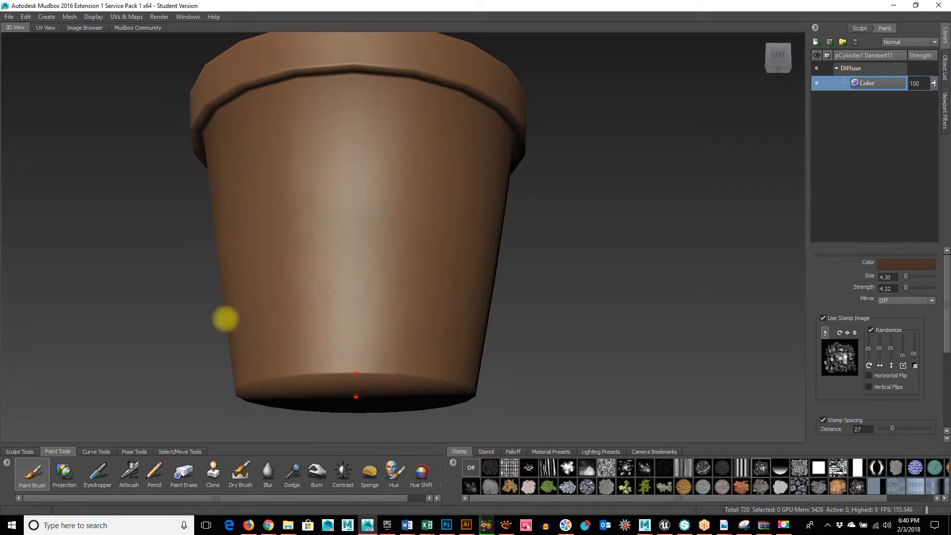
pyautogui.keyDown('alt'); pyautogui.moveTo(439, 327); pyautogui.dragTo(682, 325); pyautogui.keyUp('alt')
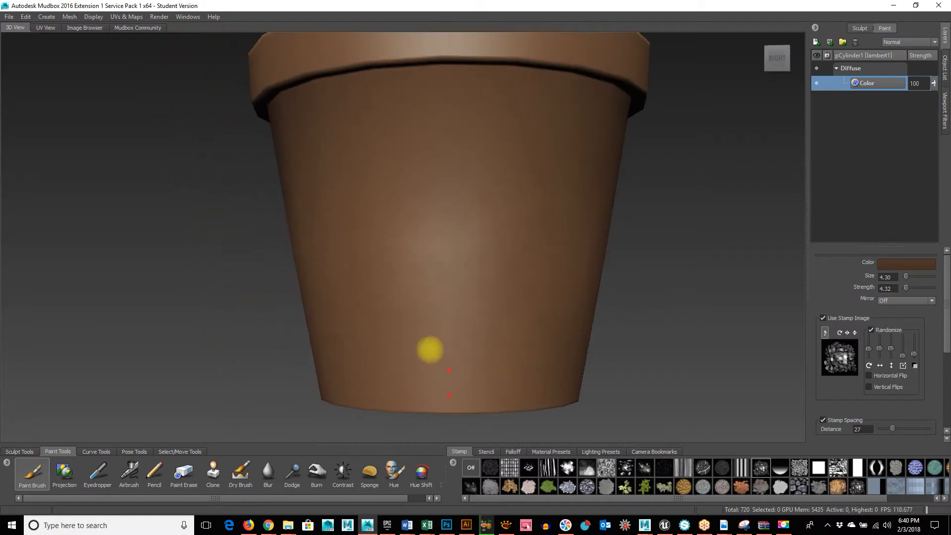
pyautogui.keyDown('alt'); pyautogui.moveTo(380, 326); pyautogui.dragTo(498, 182); pyautogui.keyUp('alt')
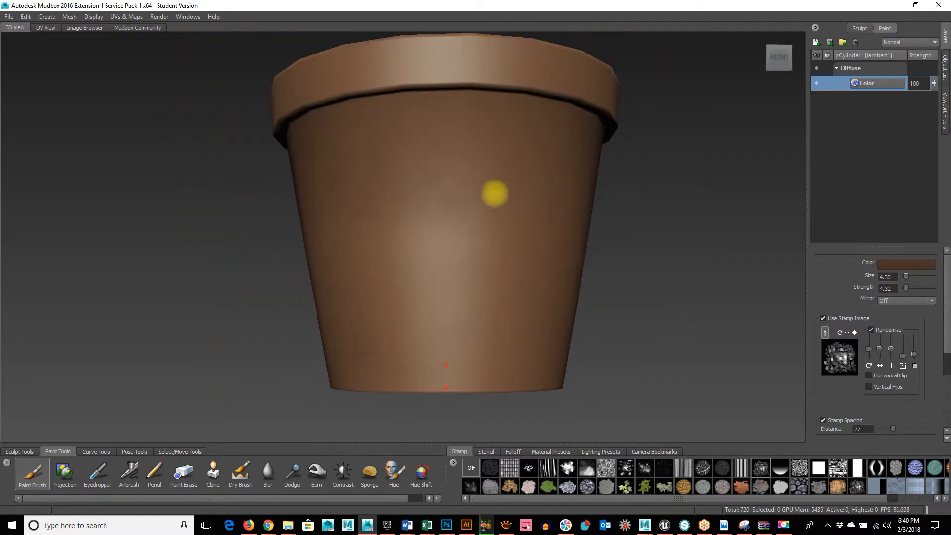
pyautogui.keyDown('alt'); pyautogui.moveTo(500, 368); pyautogui.dragTo(403, 206); pyautogui.keyUp('alt')
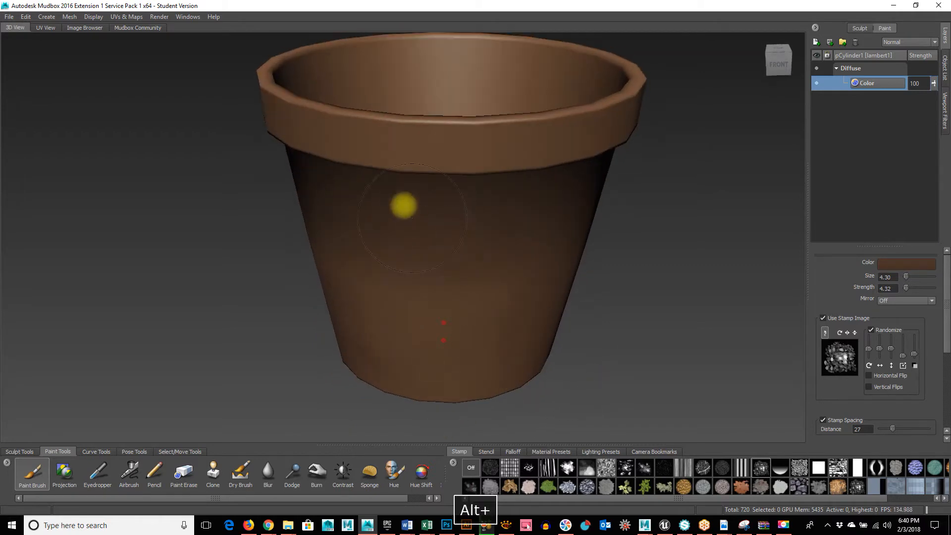
pyautogui.keyDown('alt'); pyautogui.moveTo(510, 302); pyautogui.dragTo(563, 269); pyautogui.keyUp('alt')
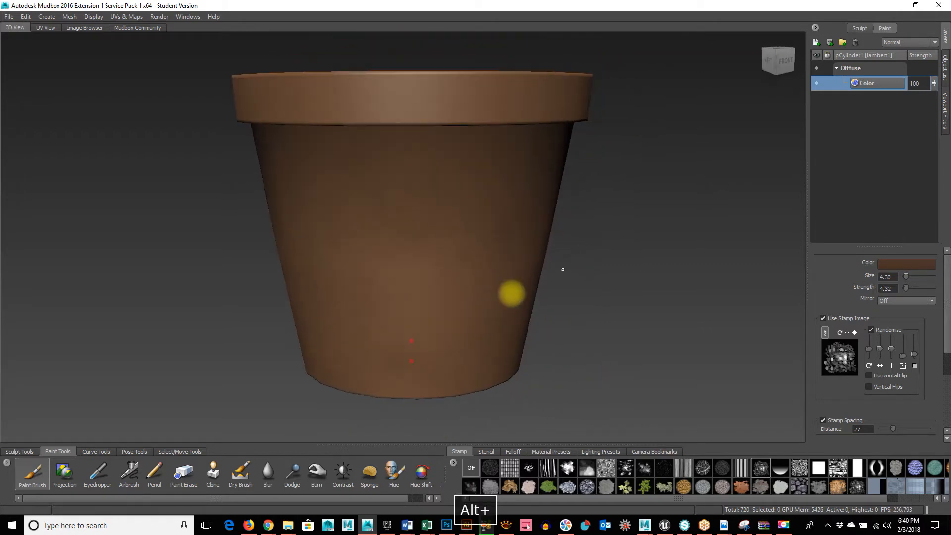
# - Change the paint brush colour to a lighter terracotta brown
pyautogui.keyDown('alt'); pyautogui.moveTo(432, 305); pyautogui.dragTo(498, 233, button='middle'); pyautogui.keyUp('alt')
pyautogui.keyDown('alt'); pyautogui.moveTo(380, 280); pyautogui.dragTo(475, 281, button='right'); pyautogui.keyUp('alt')
pyautogui.click(892, 267)
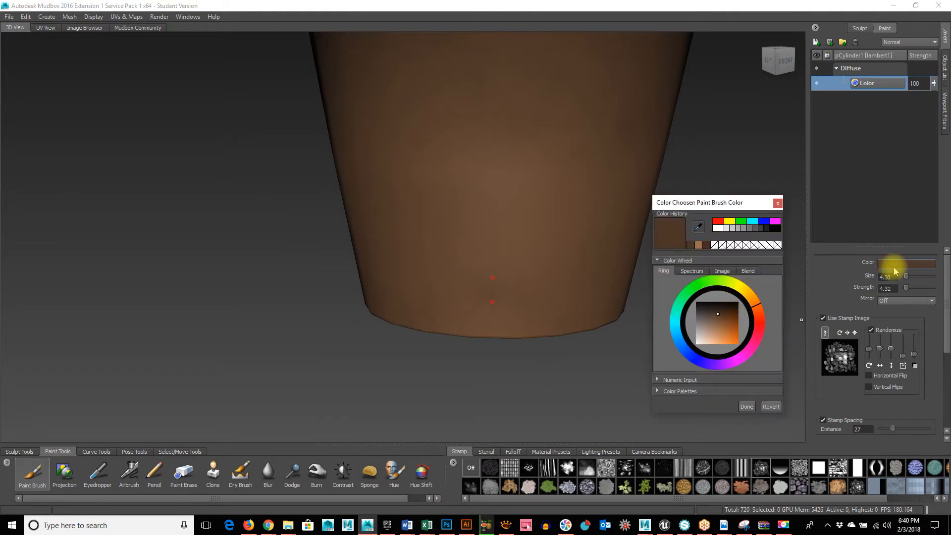
pyautogui.click(714, 325)
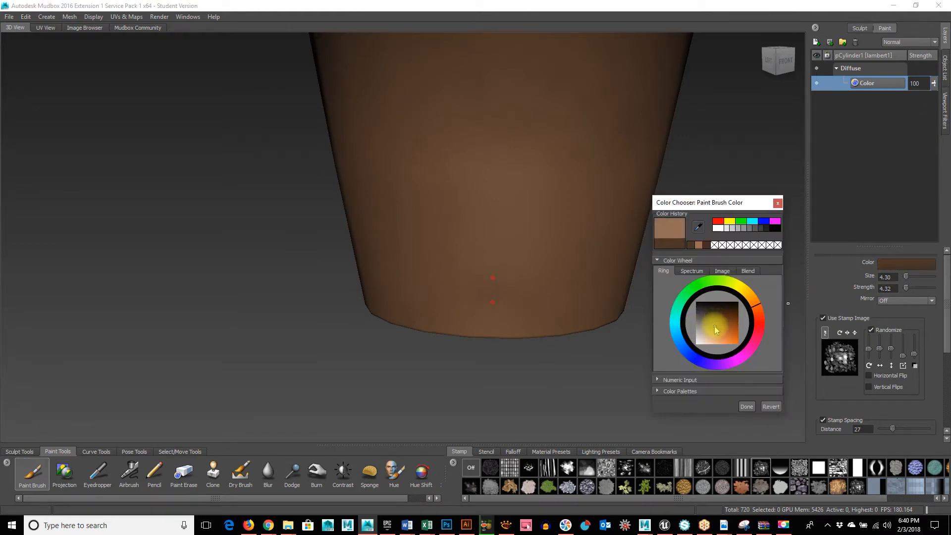
pyautogui.keyDown('alt'); pyautogui.moveTo(397, 239); pyautogui.dragTo(445, 188); pyautogui.keyUp('alt')
pyautogui.keyDown('alt'); pyautogui.moveTo(445, 187); pyautogui.dragTo(399, 220, button='middle'); pyautogui.keyUp('alt')
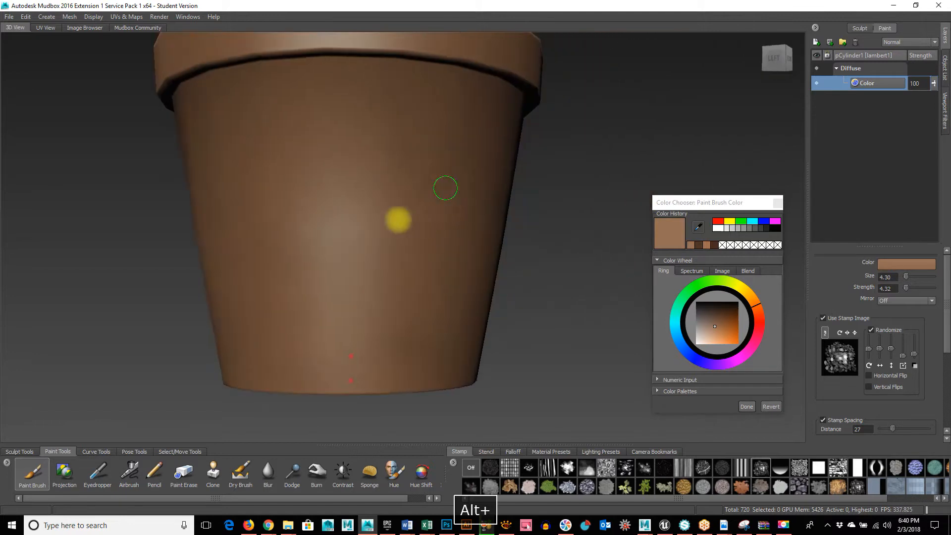
pyautogui.click(743, 405)
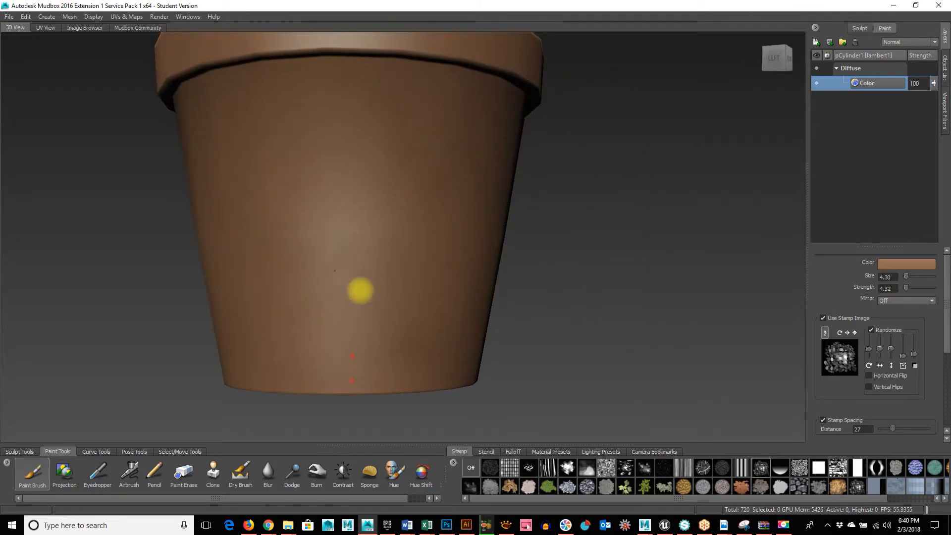
# - Set the brush strength to about 15.08 and stamp lighter brown mottling around the pot's body
pyautogui.press('m')
pyautogui.moveTo(353, 259); pyautogui.dragTo(355, 10)
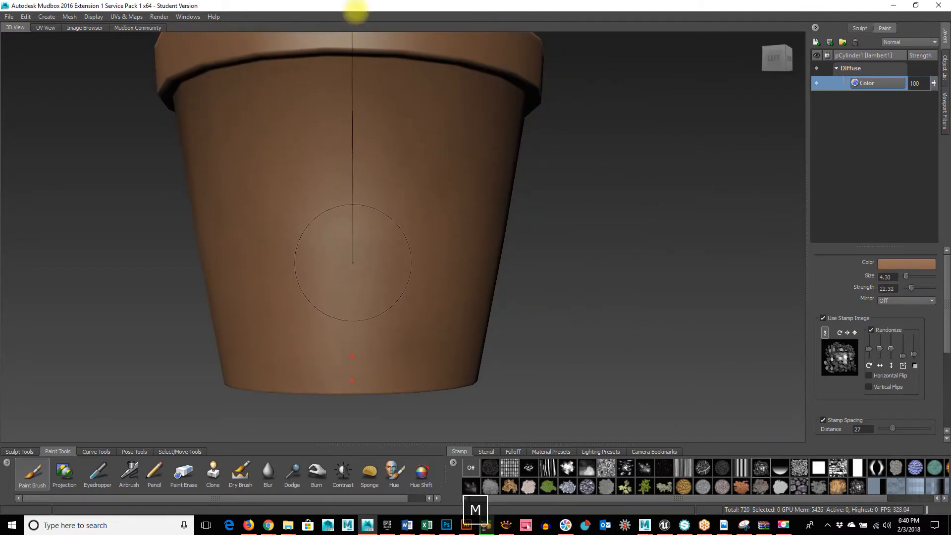
pyautogui.keyDown('alt'); pyautogui.moveTo(486, 233); pyautogui.dragTo(363, 248); pyautogui.keyUp('alt')
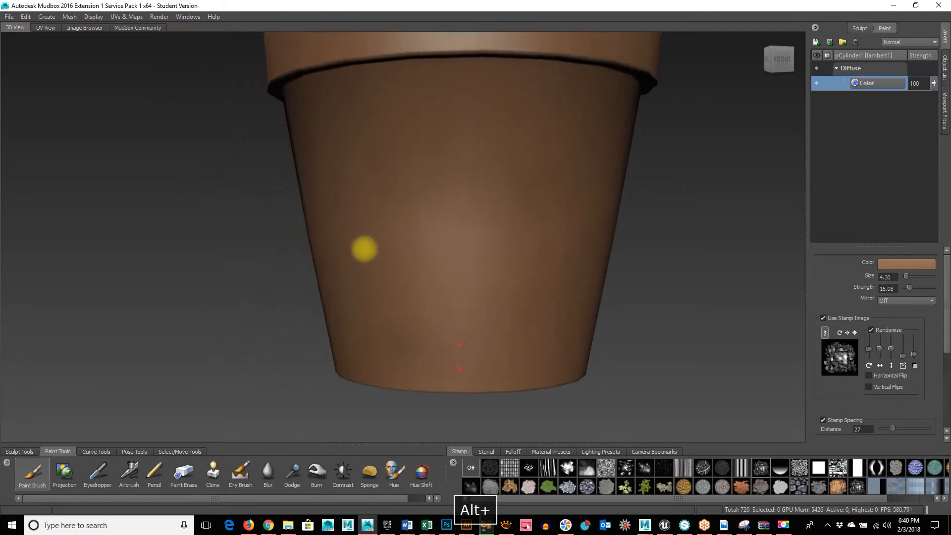
pyautogui.keyDown('alt'); pyautogui.moveTo(363, 248); pyautogui.dragTo(605, 247, button='right'); pyautogui.keyUp('alt')
pyautogui.keyDown('alt'); pyautogui.moveTo(458, 186); pyautogui.dragTo(377, 250, button='middle'); pyautogui.keyUp('alt')
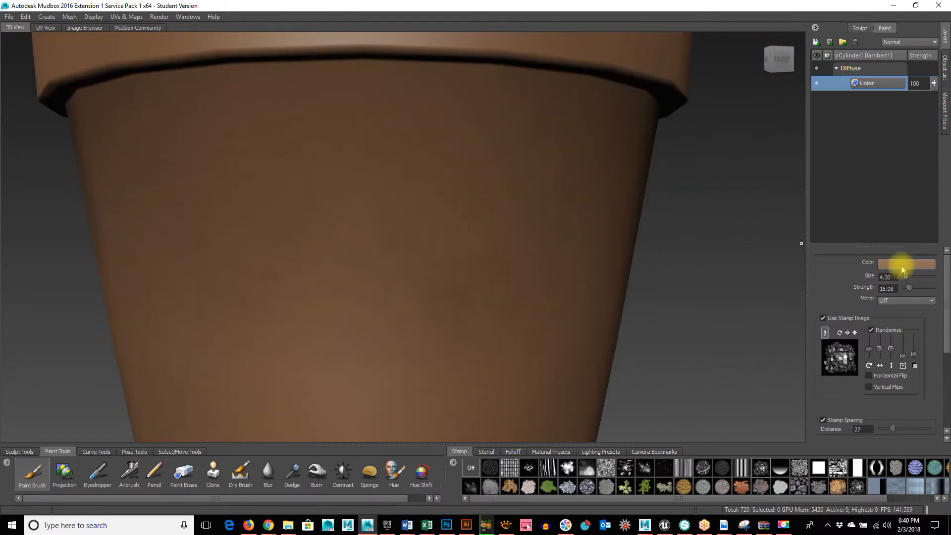
# - Change the brush colour to a pale greyish tan and stamp it on the pot's front below the rim
pyautogui.click(901, 265)
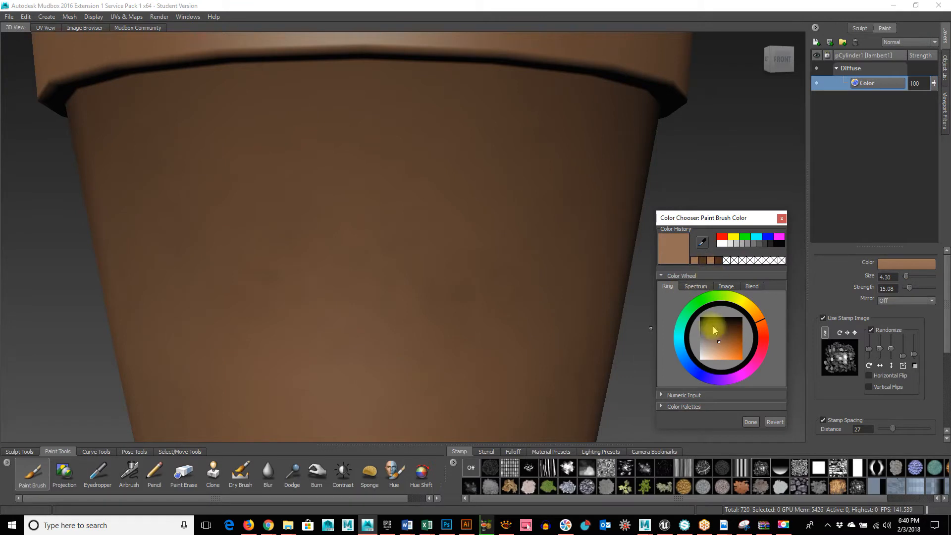
pyautogui.click(711, 344)
pyautogui.moveTo(709, 344); pyautogui.dragTo(711, 343)
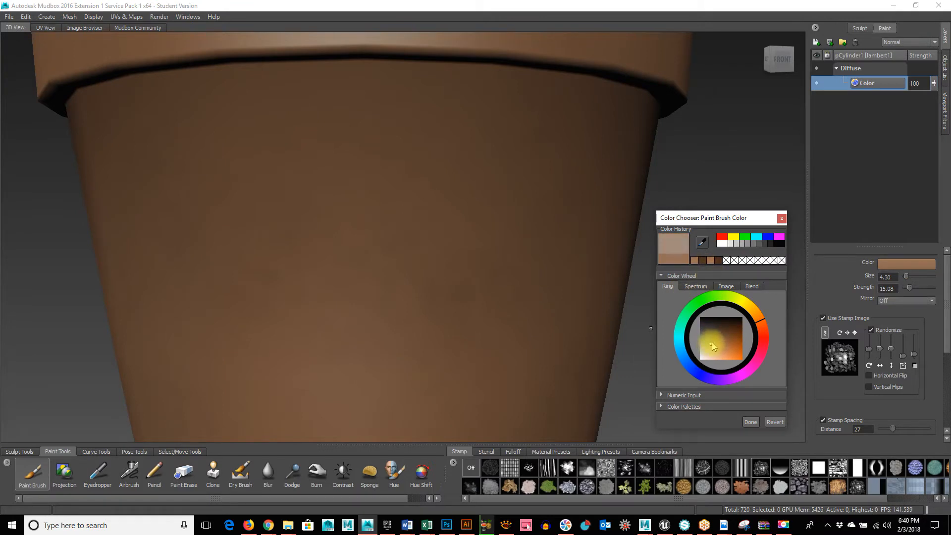
pyautogui.moveTo(305, 235); pyautogui.dragTo(327, 210)
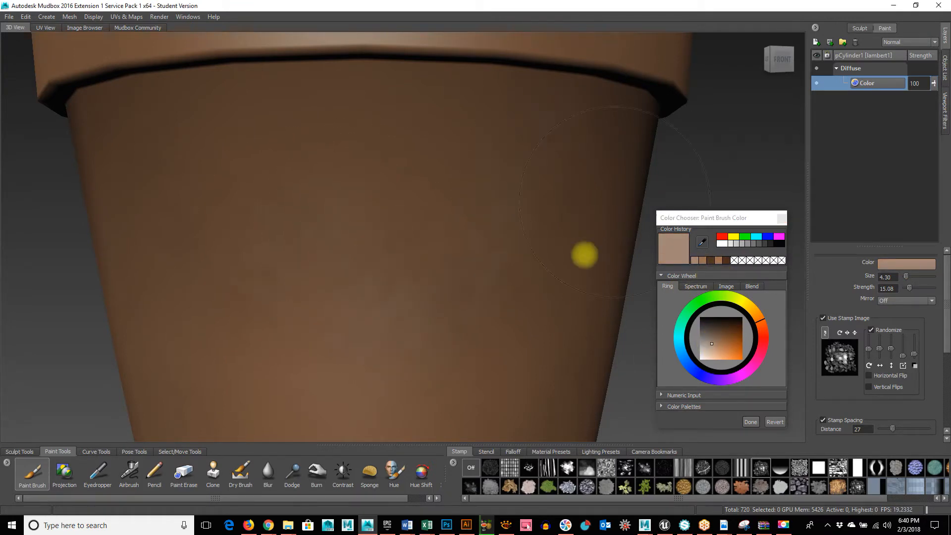
# - Change the paint brush colour to a medium green
pyautogui.keyDown('alt'); pyautogui.moveTo(422, 162); pyautogui.dragTo(305, 219, button='right'); pyautogui.keyUp('alt')
pyautogui.keyDown('alt'); pyautogui.moveTo(250, 241); pyautogui.dragTo(289, 244); pyautogui.keyUp('alt')
pyautogui.keyDown('alt'); pyautogui.moveTo(324, 302); pyautogui.dragTo(357, 250, button='middle'); pyautogui.keyUp('alt')
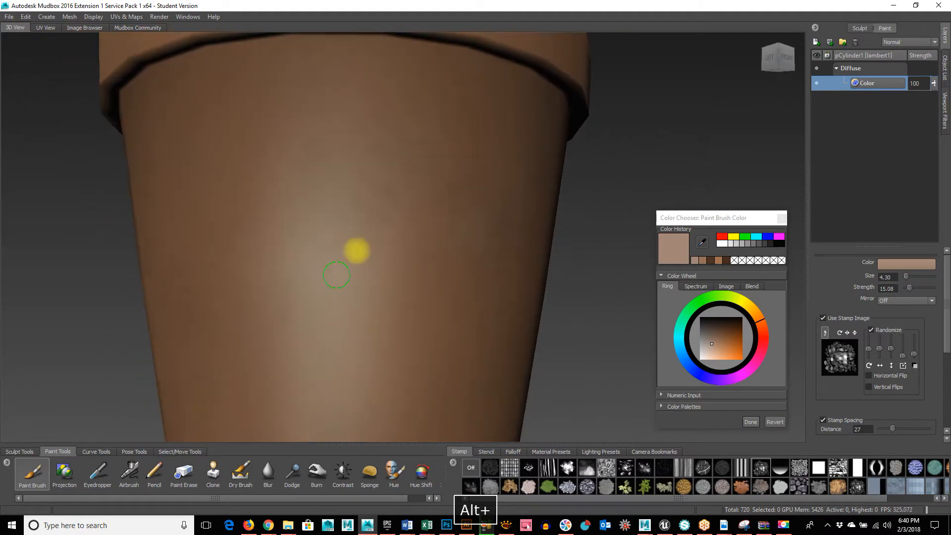
pyautogui.click(700, 301)
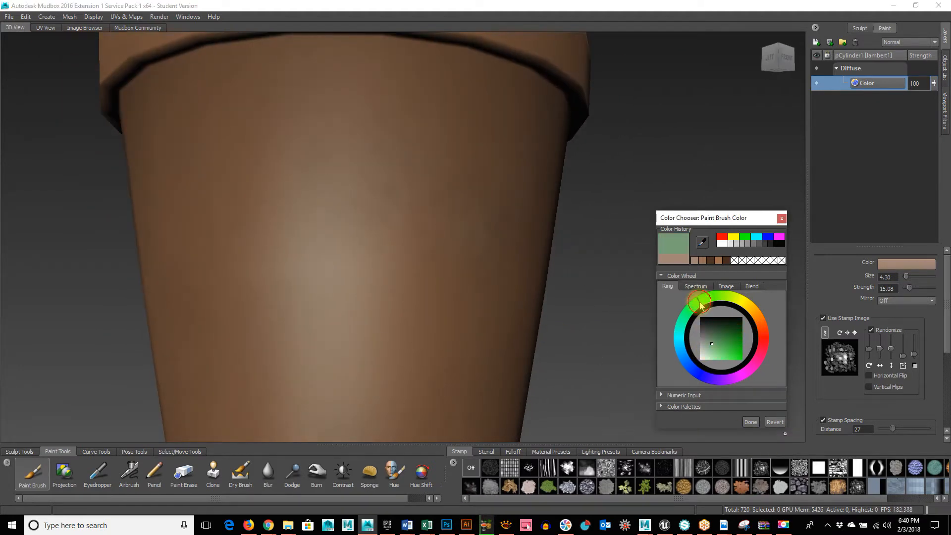
pyautogui.moveTo(726, 340); pyautogui.dragTo(724, 340)
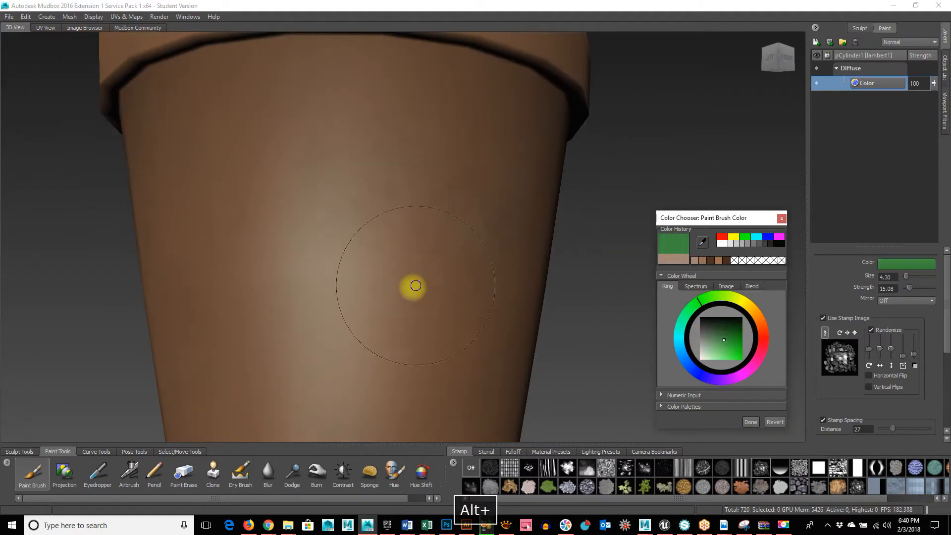
# - Stamp faint green mottling along the bottom edge of the pot's front
pyautogui.keyDown('alt'); pyautogui.moveTo(412, 287); pyautogui.dragTo(372, 321, button='right'); pyautogui.keyUp('alt')
pyautogui.keyDown('alt'); pyautogui.moveTo(371, 322); pyautogui.dragTo(379, 265, button='middle'); pyautogui.keyUp('alt')
pyautogui.keyDown('alt'); pyautogui.moveTo(372, 311); pyautogui.dragTo(419, 303); pyautogui.keyUp('alt')
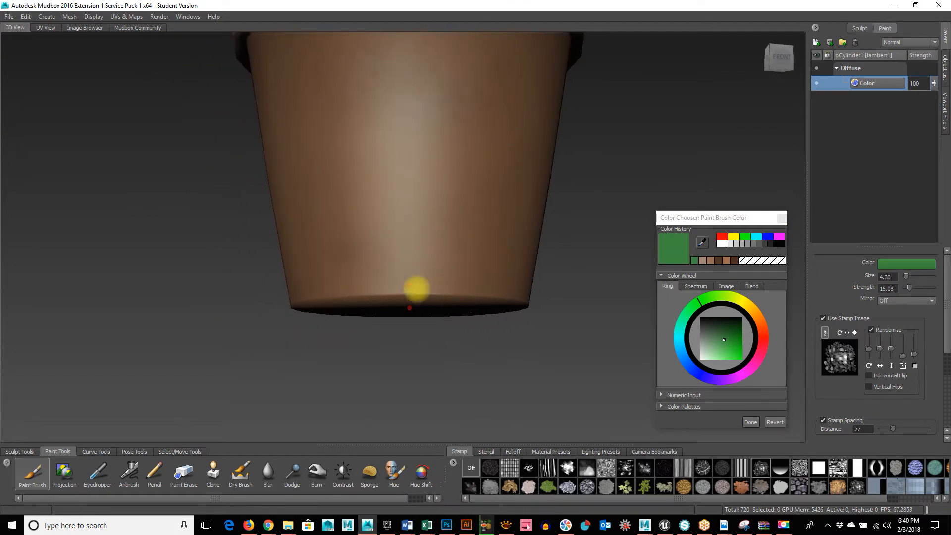
pyautogui.moveTo(393, 334)
pyautogui.keyDown('alt'); pyautogui.mouseDown(button='right')
pyautogui.moveTo(483, 373)
pyautogui.moveTo(385, 343)
pyautogui.mouseUp(button='right'); pyautogui.keyUp('alt')
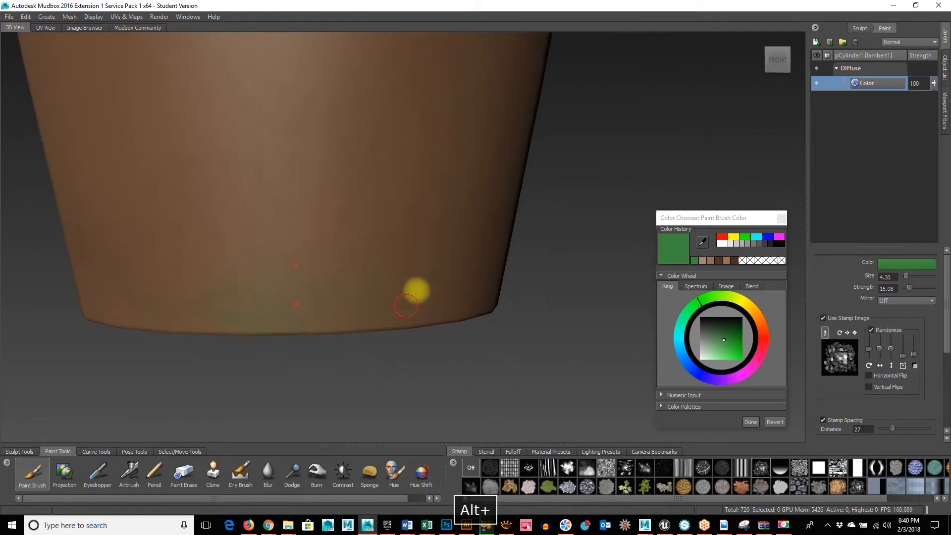
# - Darken the brush colour to deep green, set the brush size to about 2.81 and stamp over the green patch at the pot's base
pyautogui.moveTo(721, 340); pyautogui.dragTo(727, 330)
pyautogui.moveTo(335, 271)
pyautogui.mouseDown()
pyautogui.moveTo(325, 322)
pyautogui.moveTo(427, 336)
pyautogui.mouseUp()
pyautogui.press('b')
pyautogui.moveTo(450, 289); pyautogui.dragTo(450, 282)
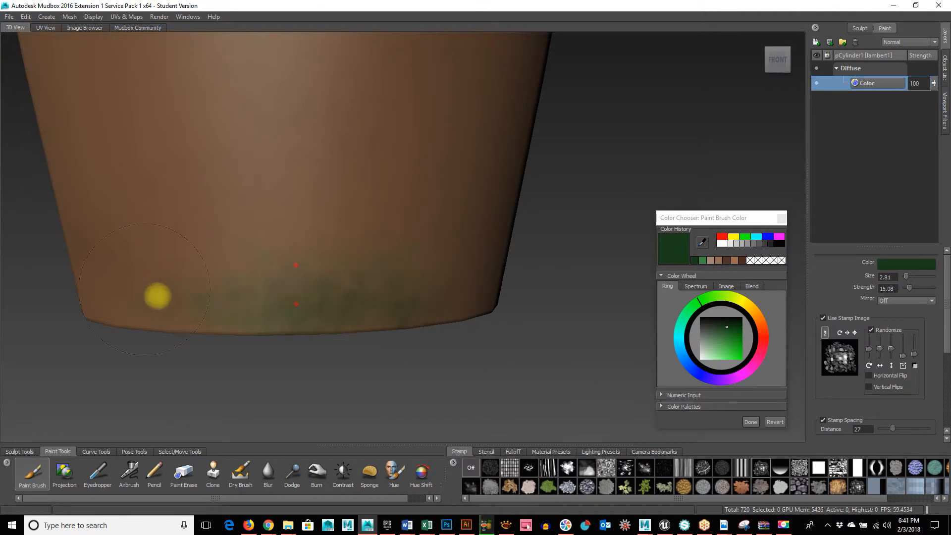
# - Set the brush size to about 1.32 and strength to about 1.76, and refine the dark green patch along the front base
pyautogui.keyDown('alt'); pyautogui.moveTo(255, 307); pyautogui.dragTo(304, 309); pyautogui.keyUp('alt')
pyautogui.press('b')
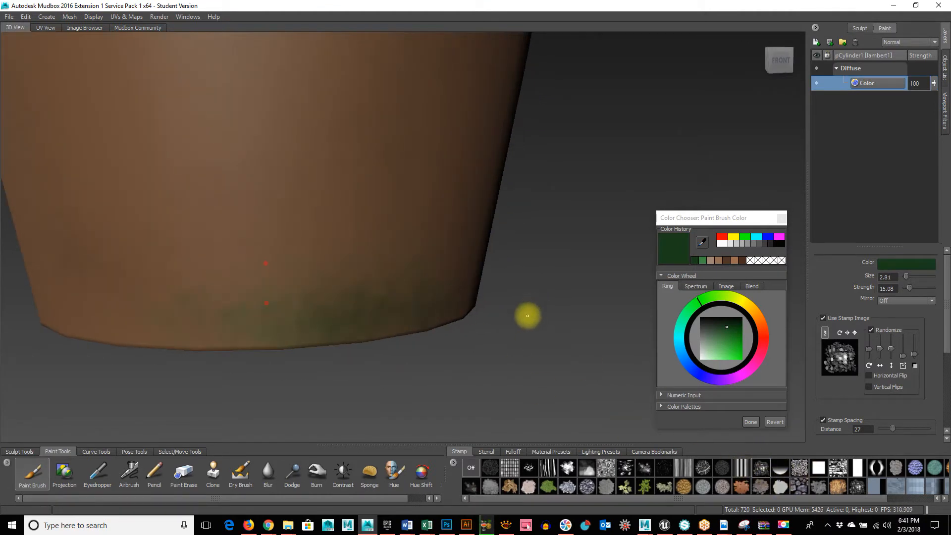
pyautogui.moveTo(426, 280); pyautogui.dragTo(410, 285)
pyautogui.press('m')
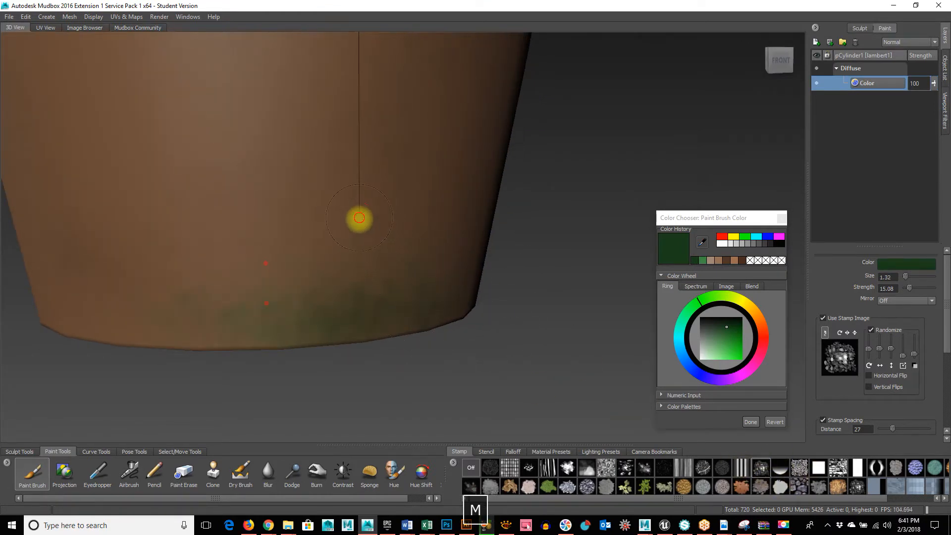
pyautogui.moveTo(358, 218); pyautogui.dragTo(254, 384)
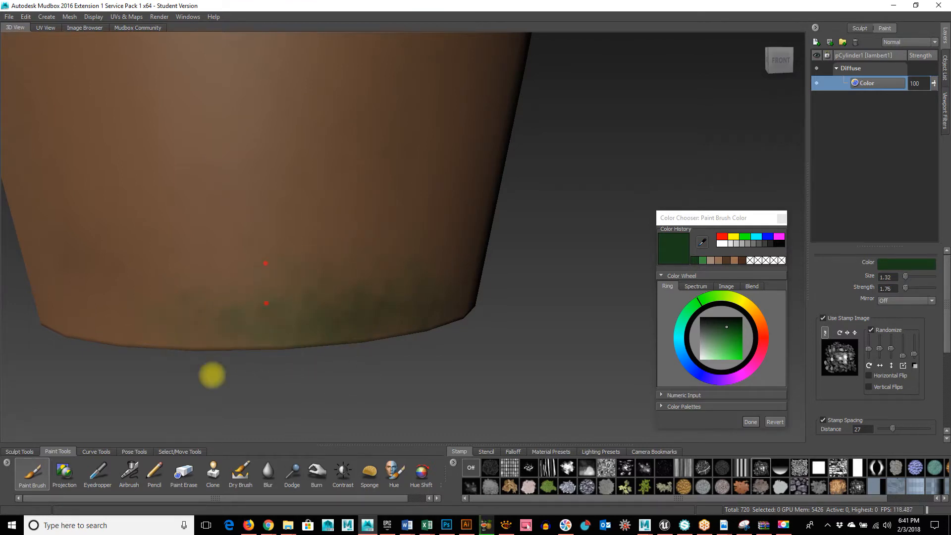
# - Set the brush size to about 1.65 and strength to about 5.52, and stamp dark green on the base between the front and left sides
pyautogui.keyDown('alt'); pyautogui.moveTo(240, 339); pyautogui.dragTo(371, 282); pyautogui.keyUp('alt')
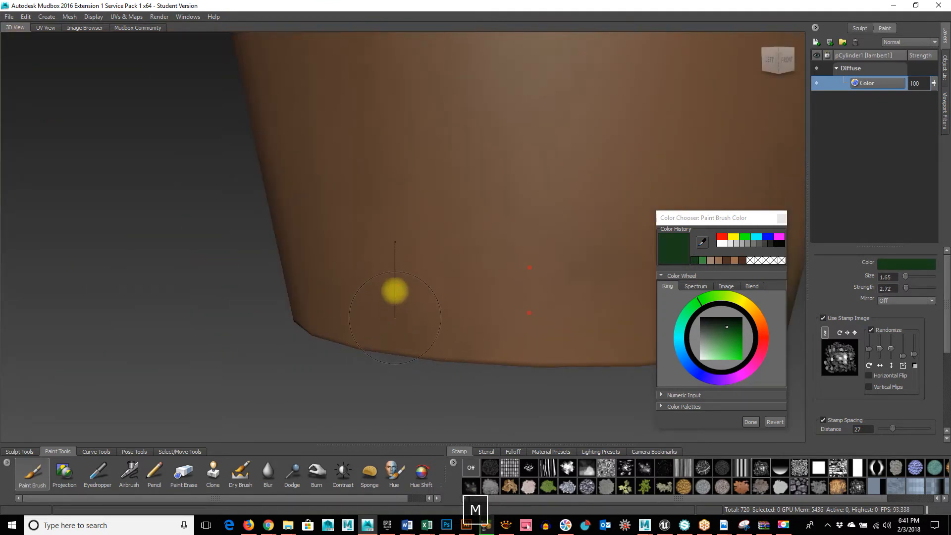
pyautogui.moveTo(395, 291)
pyautogui.mouseDown()
pyautogui.moveTo(396, 310)
pyautogui.moveTo(505, 342)
pyautogui.moveTo(414, 336)
pyautogui.mouseUp()
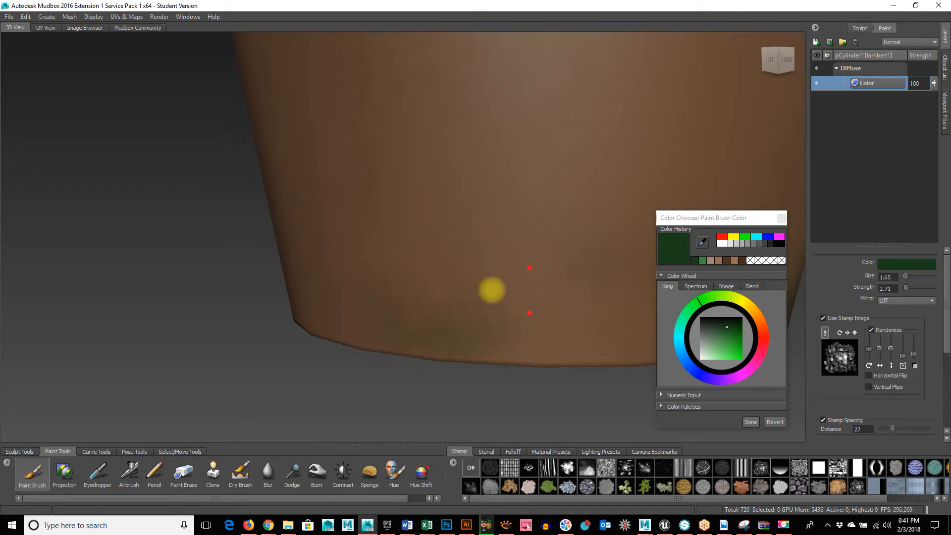
pyautogui.moveTo(375, 301); pyautogui.dragTo(375, 243)
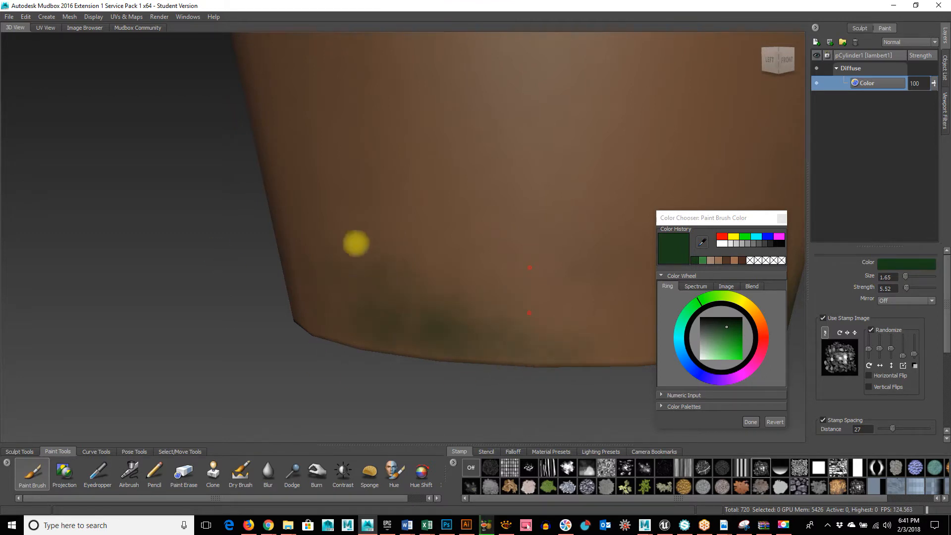
# - Examine the green patches around the pot's base from several sides and distances
pyautogui.keyDown('alt'); pyautogui.moveTo(510, 338); pyautogui.dragTo(243, 294, button='right'); pyautogui.keyUp('alt')
pyautogui.keyDown('alt'); pyautogui.moveTo(466, 246); pyautogui.dragTo(438, 323, button='middle'); pyautogui.keyUp('alt')
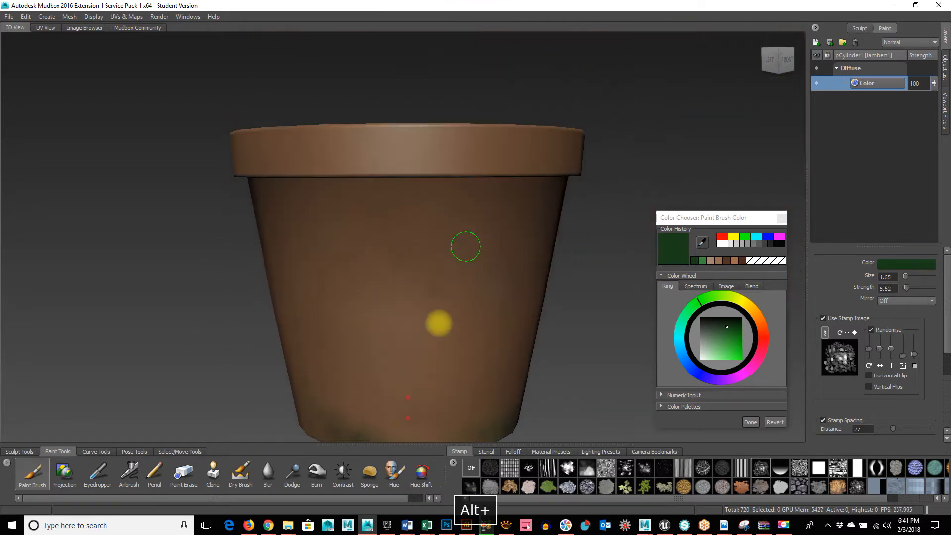
pyautogui.keyDown('alt'); pyautogui.moveTo(537, 306); pyautogui.dragTo(470, 311); pyautogui.keyUp('alt')
pyautogui.keyDown('alt'); pyautogui.moveTo(329, 307); pyautogui.dragTo(424, 280, button='right'); pyautogui.keyUp('alt')
pyautogui.keyDown('alt'); pyautogui.moveTo(425, 281); pyautogui.dragTo(335, 320, button='middle'); pyautogui.keyUp('alt')
pyautogui.keyDown('alt'); pyautogui.moveTo(335, 320); pyautogui.dragTo(488, 312, button='right'); pyautogui.keyUp('alt')
pyautogui.keyDown('alt'); pyautogui.moveTo(489, 312); pyautogui.dragTo(584, 308); pyautogui.keyUp('alt')
pyautogui.keyDown('alt'); pyautogui.moveTo(584, 309); pyautogui.dragTo(490, 303, button='right'); pyautogui.keyUp('alt')
pyautogui.keyDown('alt'); pyautogui.moveTo(490, 303); pyautogui.dragTo(590, 75, button='middle'); pyautogui.keyUp('alt')
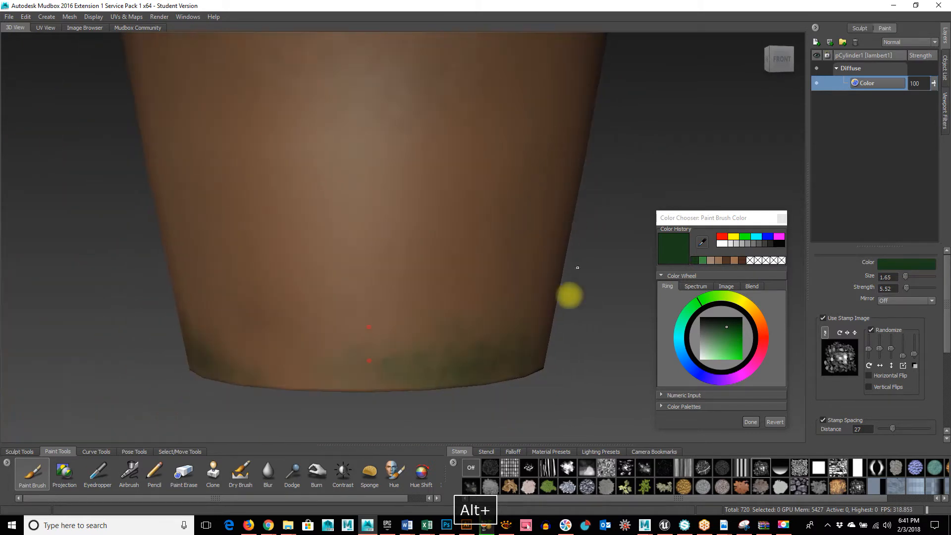
# - Stamp dark green mottling along the base of the pot's left side
pyautogui.keyDown('alt'); pyautogui.moveTo(569, 296); pyautogui.dragTo(394, 250, button='right'); pyautogui.keyUp('alt')
pyautogui.moveTo(395, 251)
pyautogui.keyDown('alt'); pyautogui.mouseDown()
pyautogui.moveTo(479, 229)
pyautogui.moveTo(466, 295)
pyautogui.mouseUp(); pyautogui.keyUp('alt')
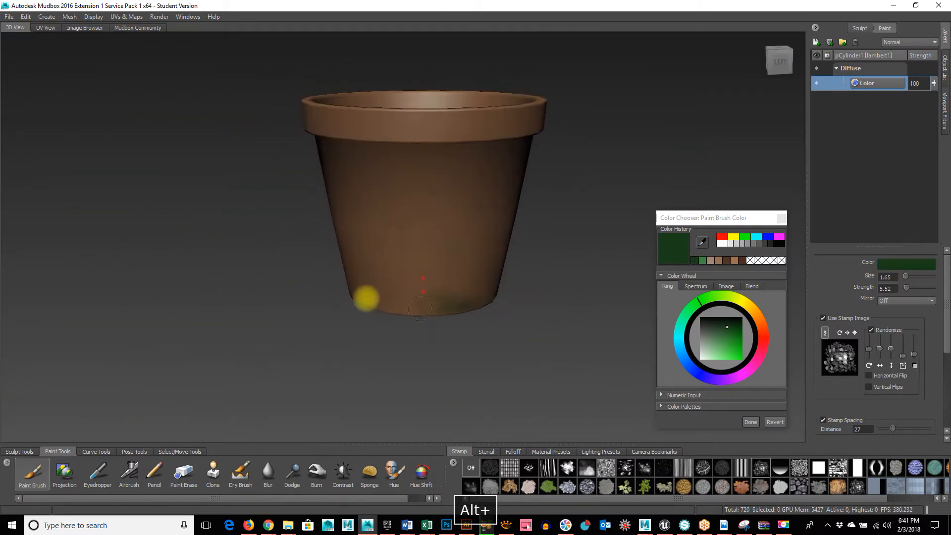
pyautogui.moveTo(366, 299)
pyautogui.keyDown('alt'); pyautogui.mouseDown()
pyautogui.moveTo(322, 306)
pyautogui.moveTo(414, 276)
pyautogui.moveTo(369, 283)
pyautogui.mouseUp(); pyautogui.keyUp('alt')
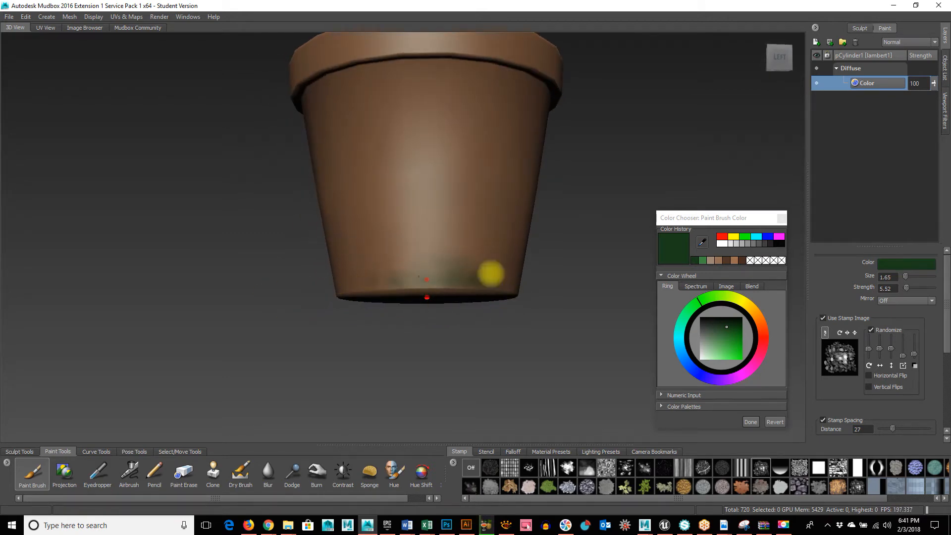
pyautogui.keyDown('alt'); pyautogui.moveTo(435, 323); pyautogui.dragTo(503, 289); pyautogui.keyUp('alt')
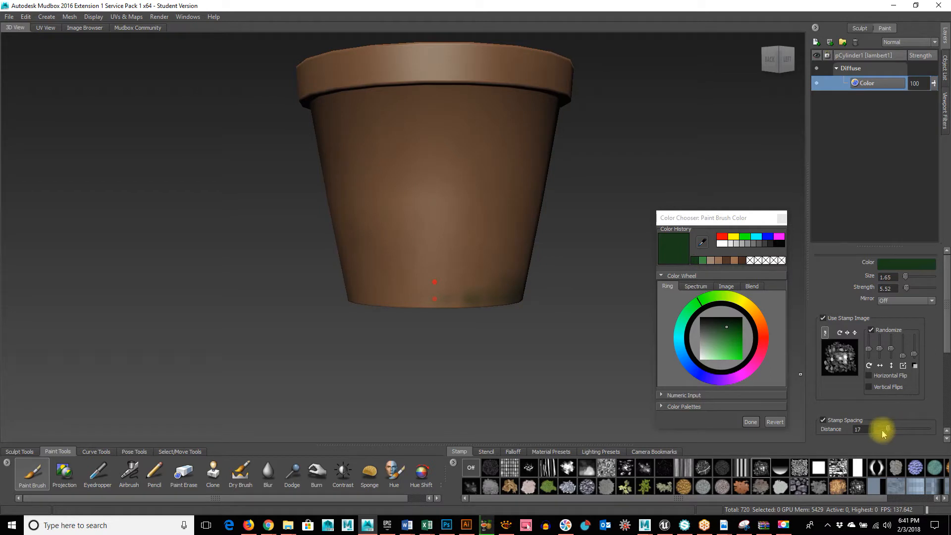
# - Set the stamp spacing distance to 17 and extend the dark green mottling around the pot's lower edge
pyautogui.moveTo(415, 308); pyautogui.dragTo(500, 282)
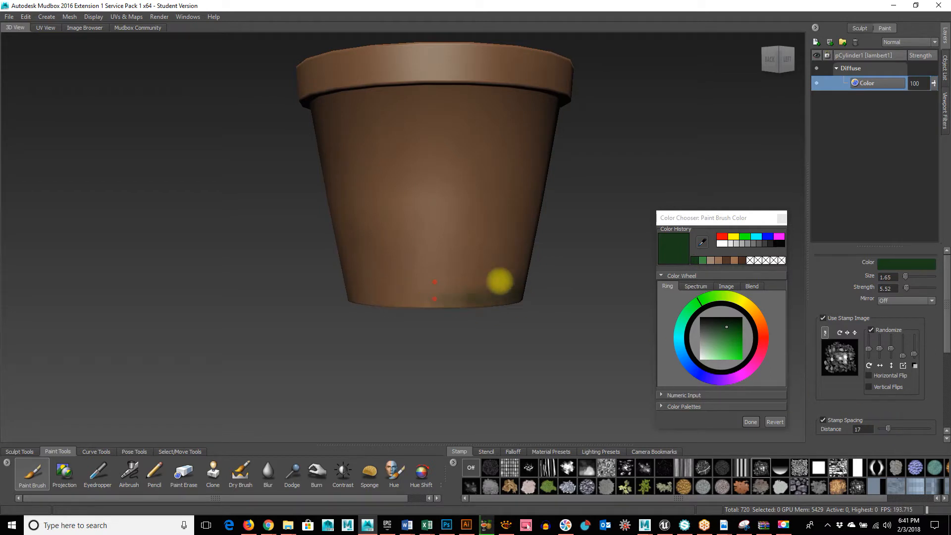
pyautogui.keyDown('alt'); pyautogui.moveTo(466, 335); pyautogui.dragTo(408, 304); pyautogui.keyUp('alt')
pyautogui.keyDown('alt'); pyautogui.moveTo(407, 303); pyautogui.dragTo(573, 290, button='right'); pyautogui.keyUp('alt')
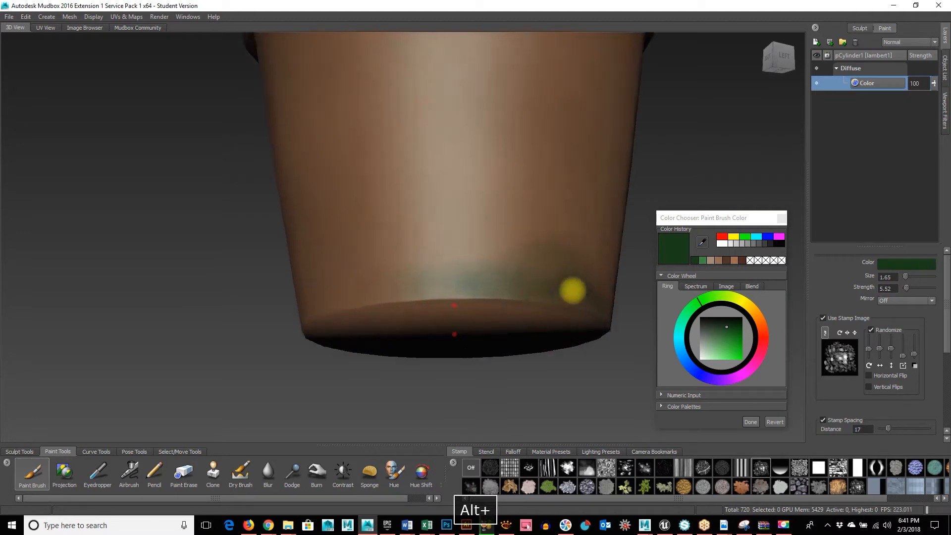
pyautogui.keyDown('alt'); pyautogui.moveTo(436, 322); pyautogui.dragTo(409, 274); pyautogui.keyUp('alt')
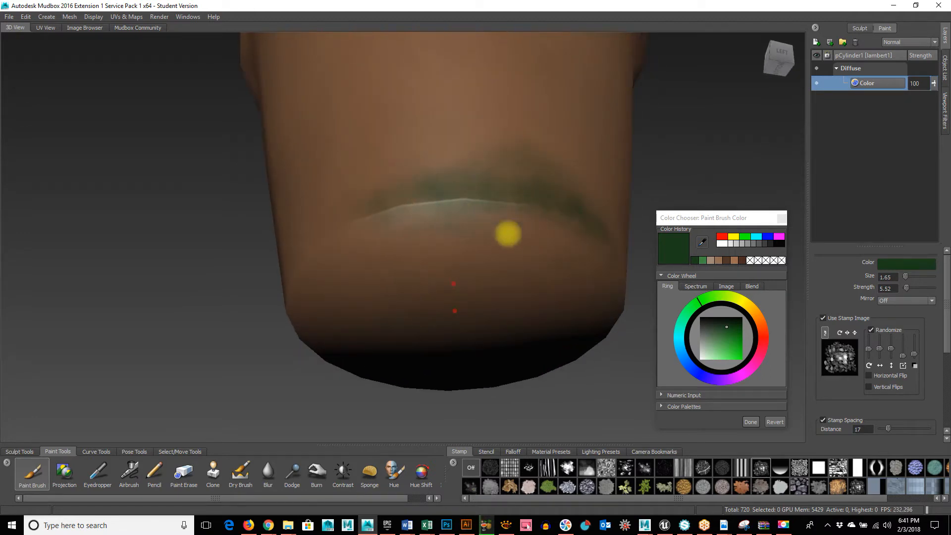
pyautogui.keyDown('alt'); pyautogui.moveTo(560, 310); pyautogui.dragTo(333, 280); pyautogui.keyUp('alt')
pyautogui.keyDown('alt'); pyautogui.moveTo(353, 236); pyautogui.dragTo(347, 257); pyautogui.keyUp('alt')
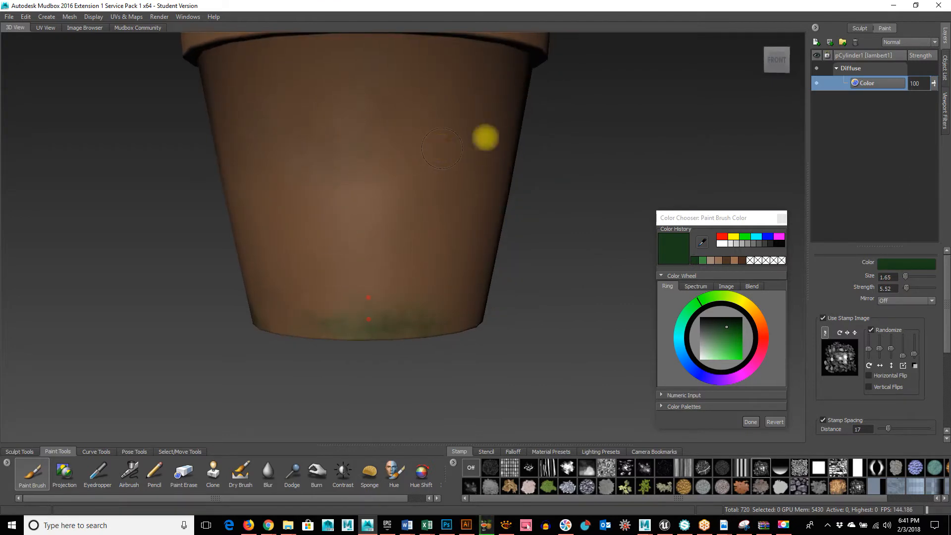
# - Create a new paint layer named BumpMap in the Normal Map channel, at size 1024 in 8-bit RGBA TIFF format
pyautogui.click(816, 42)
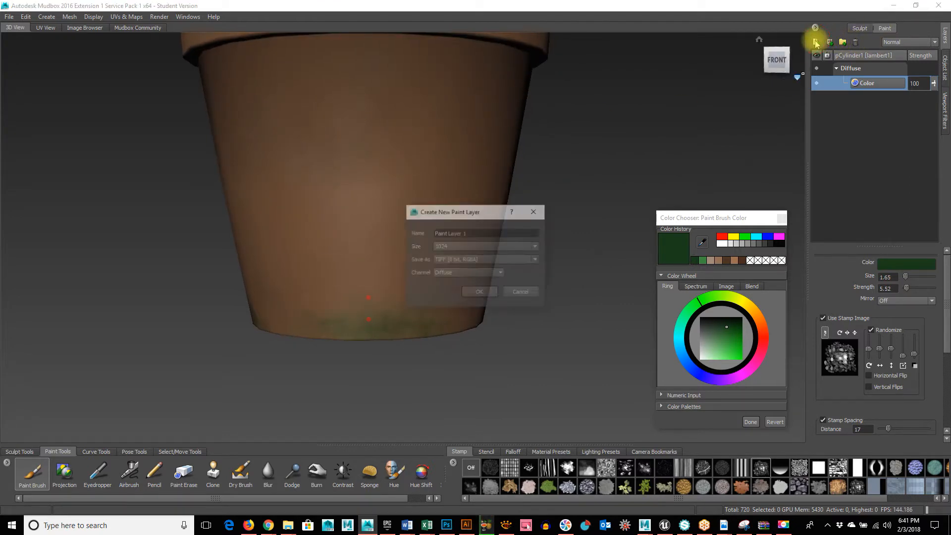
pyautogui.moveTo(502, 234); pyautogui.dragTo(364, 233)
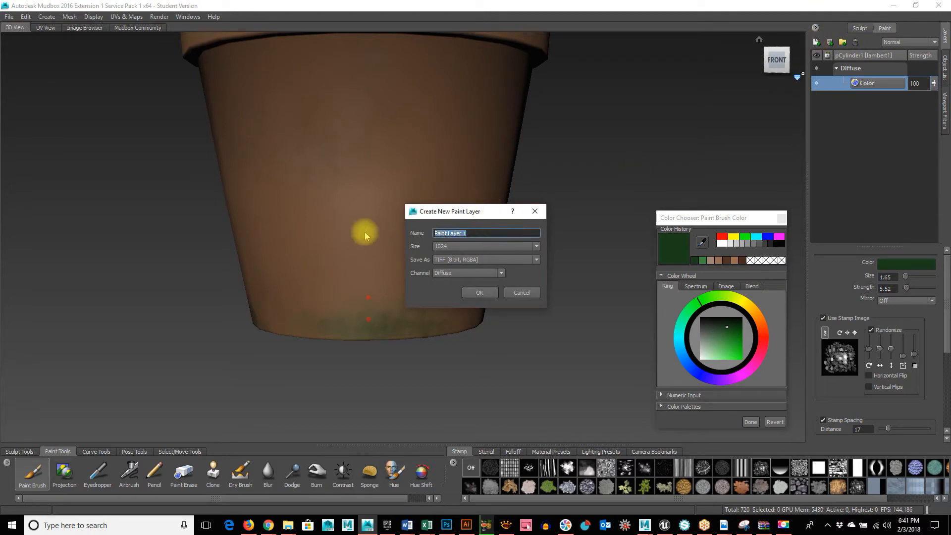
pyautogui.write('Bum')
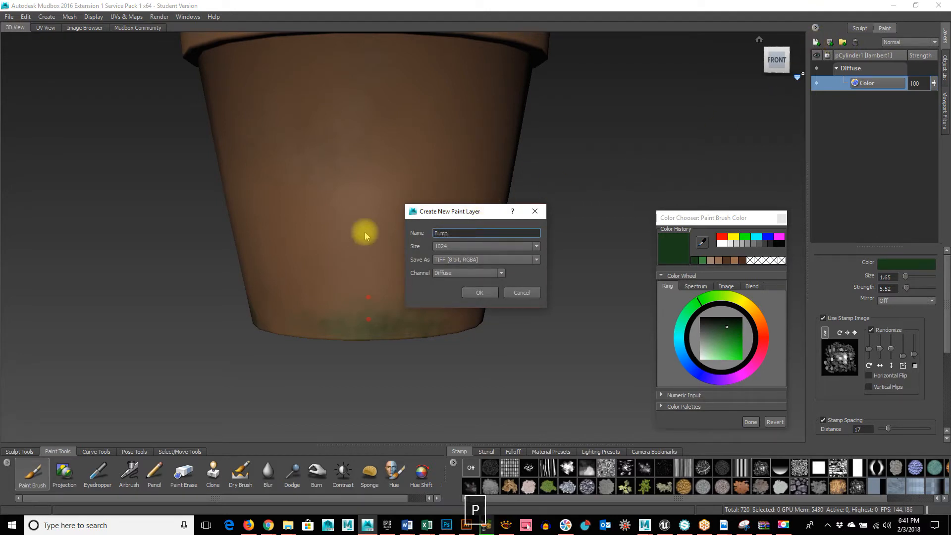
pyautogui.write('p')
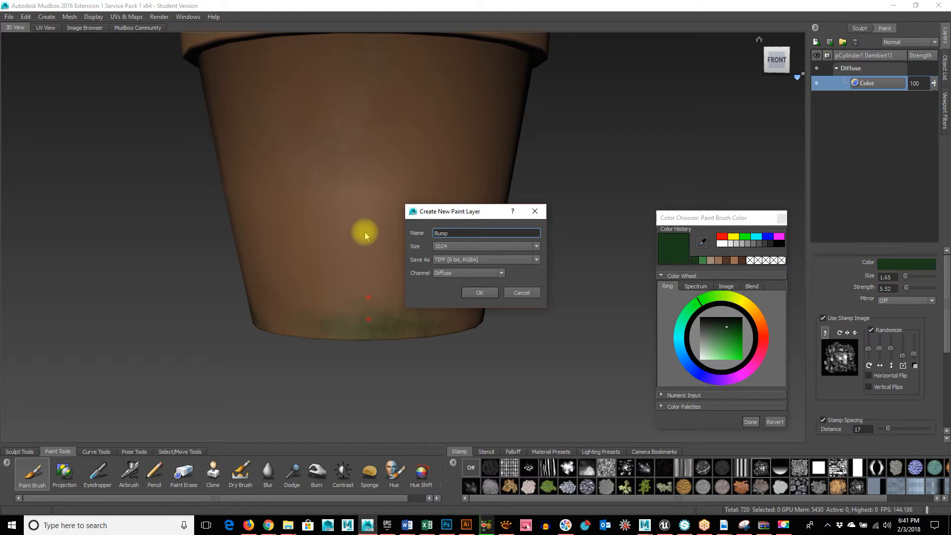
pyautogui.write('Map')
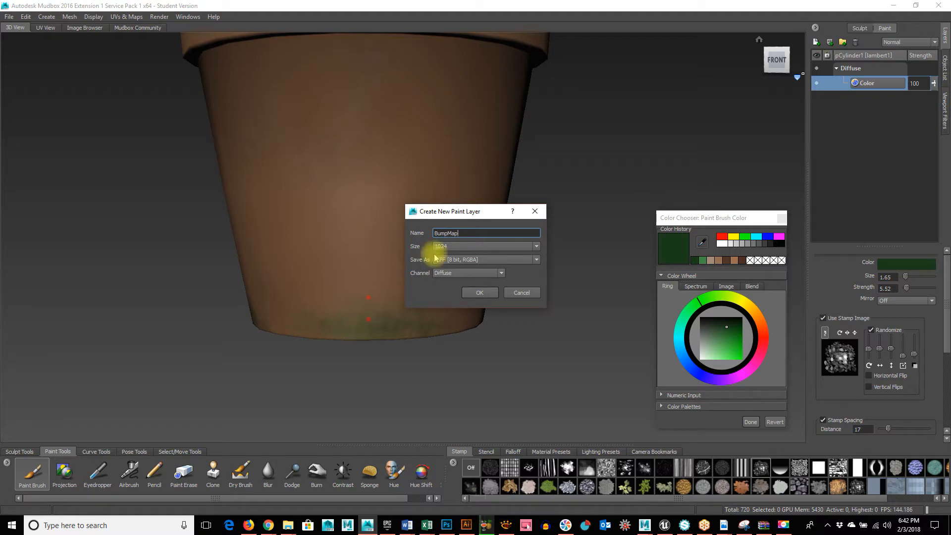
pyautogui.click(453, 273)
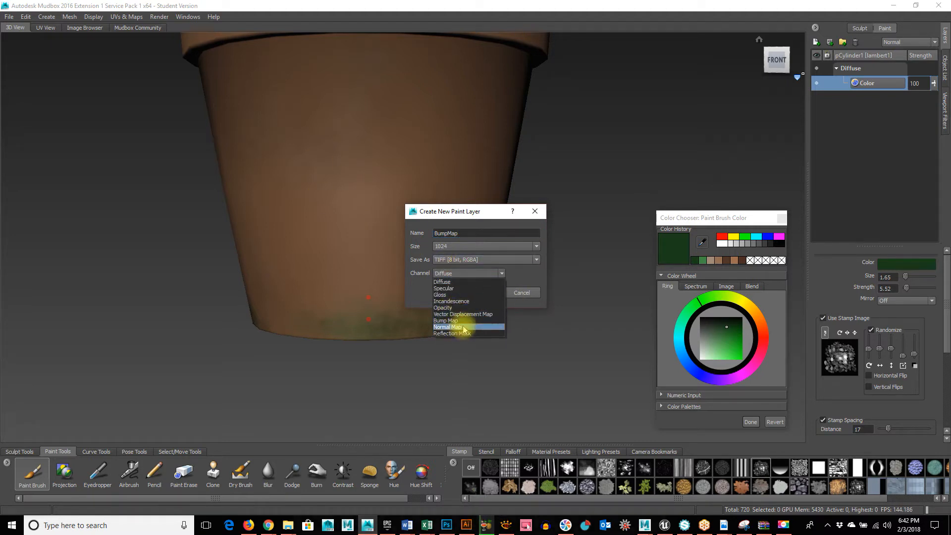
pyautogui.click(449, 327)
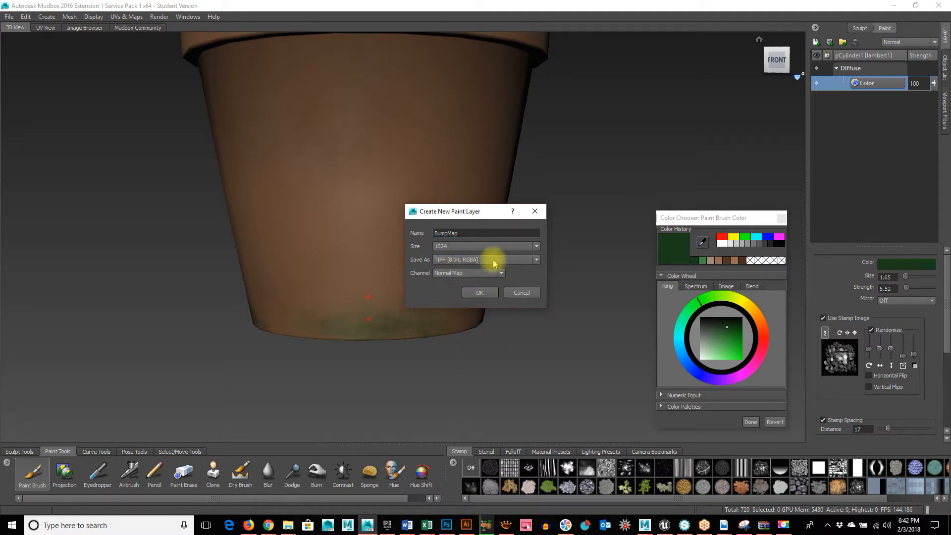
pyautogui.click(485, 293)
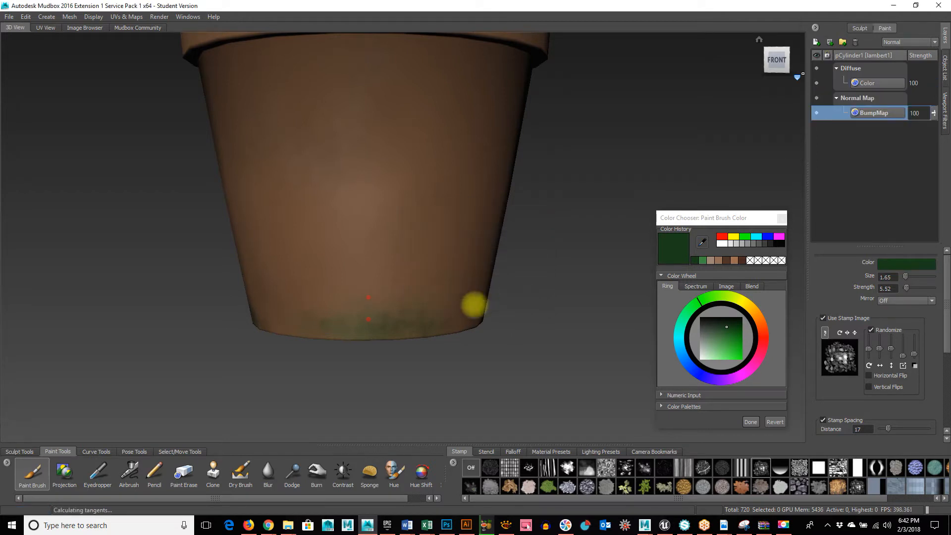
# - Try a dark green stamp stroke on the BumpMap layer at the pot's front base and undo it
pyautogui.keyDown('alt'); pyautogui.moveTo(314, 329); pyautogui.dragTo(461, 330, button='right'); pyautogui.keyUp('alt')
pyautogui.keyDown('alt'); pyautogui.moveTo(402, 310); pyautogui.dragTo(428, 241, button='middle'); pyautogui.keyUp('alt')
pyautogui.moveTo(428, 241)
pyautogui.keyDown('alt'); pyautogui.mouseDown(button='right')
pyautogui.moveTo(414, 263)
pyautogui.moveTo(439, 257)
pyautogui.mouseUp(button='right'); pyautogui.keyUp('alt')
pyautogui.moveTo(384, 223); pyautogui.dragTo(403, 200)
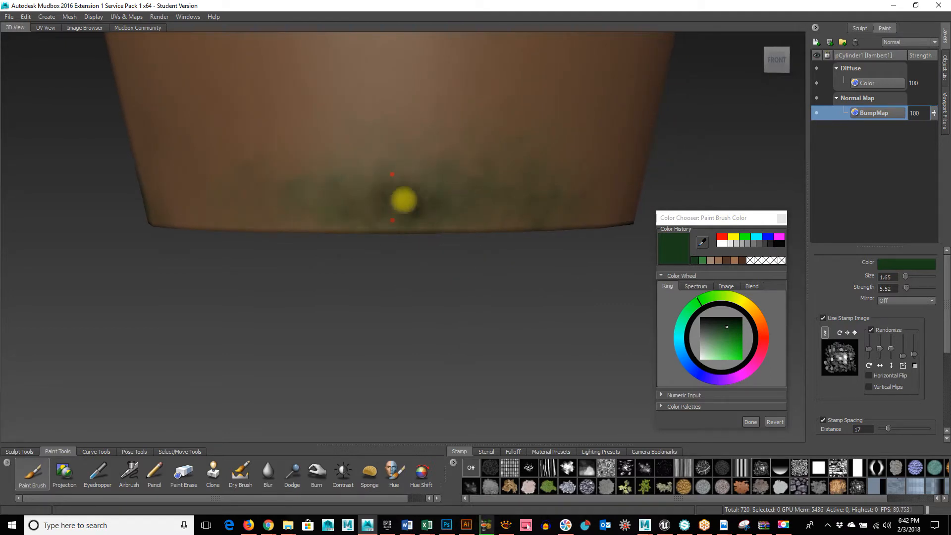
pyautogui.hotkey('ctrl', 'z')
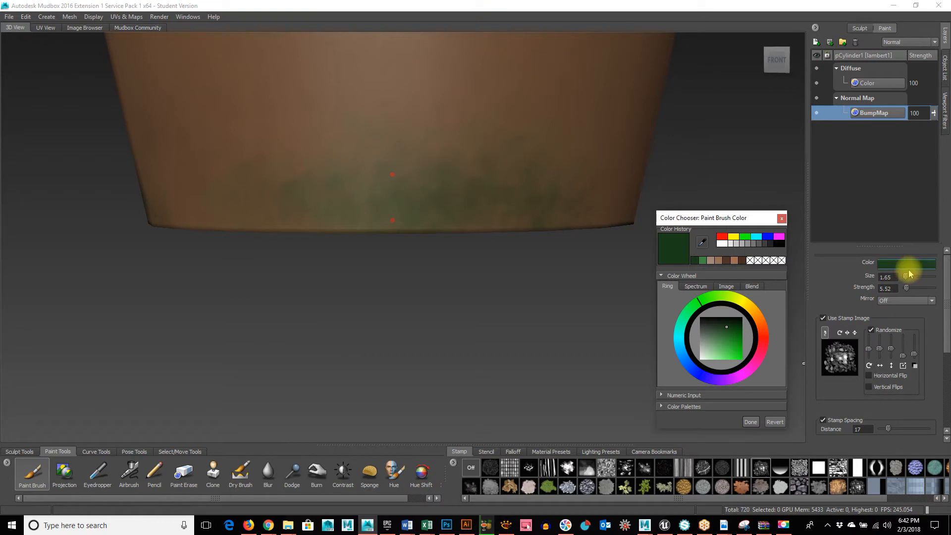
# - Change the brush colour to white, test a stroke on the BumpMap layer over the front green patch, and undo the stroke
pyautogui.click(721, 243)
pyautogui.moveTo(440, 200); pyautogui.dragTo(483, 198)
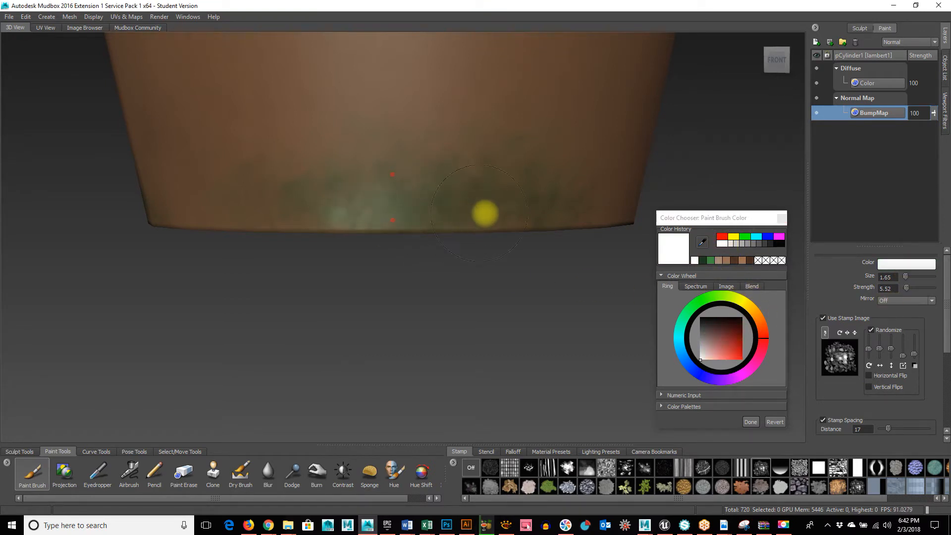
pyautogui.hotkey('ctrl', 'z')
pyautogui.click(886, 119)
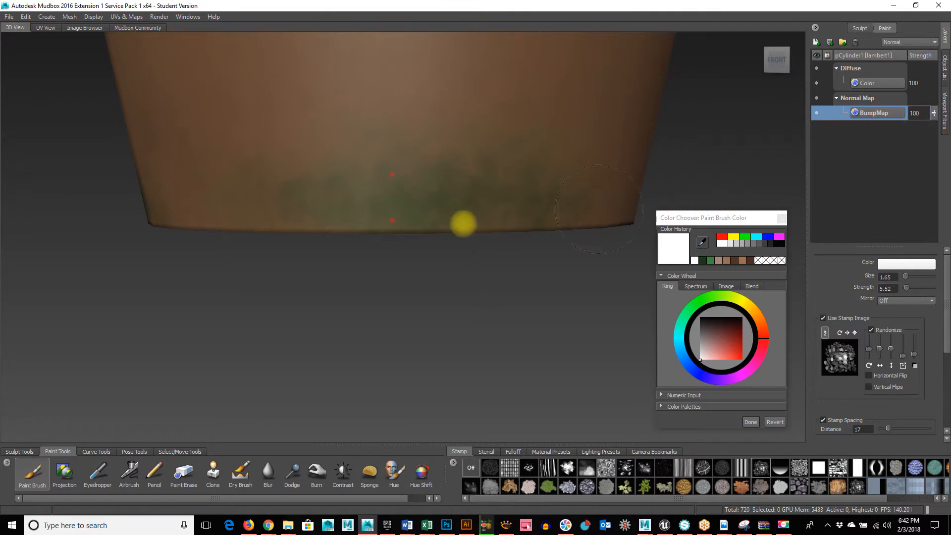
# - Try a white stamp stroke on the BumpMap layer at the lower edge between the pot's front and right sides, and undo it
pyautogui.moveTo(463, 224)
pyautogui.keyDown('alt'); pyautogui.mouseDown()
pyautogui.moveTo(399, 239)
pyautogui.moveTo(452, 221)
pyautogui.moveTo(454, 230)
pyautogui.mouseUp(); pyautogui.keyUp('alt')
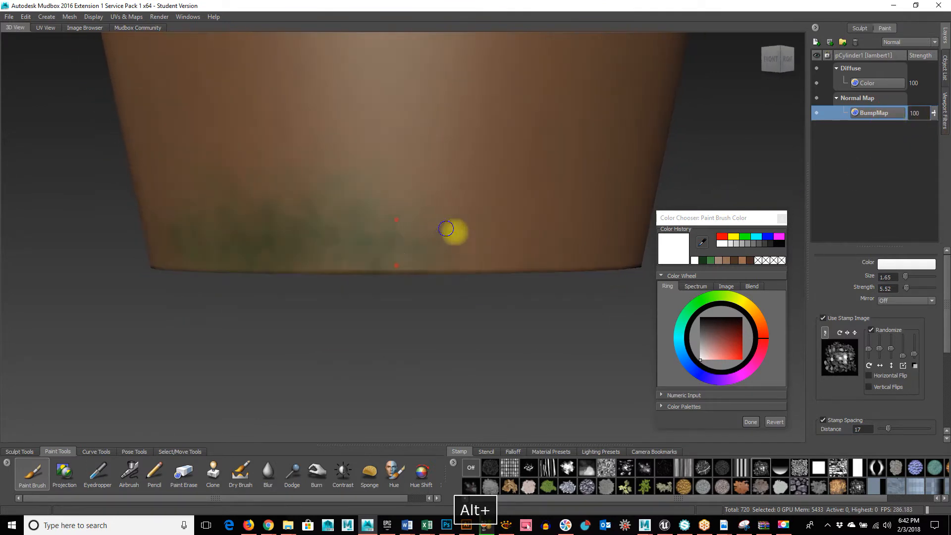
pyautogui.keyDown('alt'); pyautogui.moveTo(454, 231); pyautogui.dragTo(471, 244, button='middle'); pyautogui.keyUp('alt')
pyautogui.moveTo(317, 283)
pyautogui.mouseDown()
pyautogui.moveTo(378, 283)
pyautogui.moveTo(418, 309)
pyautogui.moveTo(161, 289)
pyautogui.moveTo(265, 302)
pyautogui.mouseUp()
pyautogui.moveTo(411, 353)
pyautogui.keyDown('alt'); pyautogui.mouseDown()
pyautogui.moveTo(310, 355)
pyautogui.moveTo(335, 341)
pyautogui.moveTo(374, 341)
pyautogui.mouseUp(); pyautogui.keyUp('alt')
pyautogui.hotkey('ctrl', 'z')
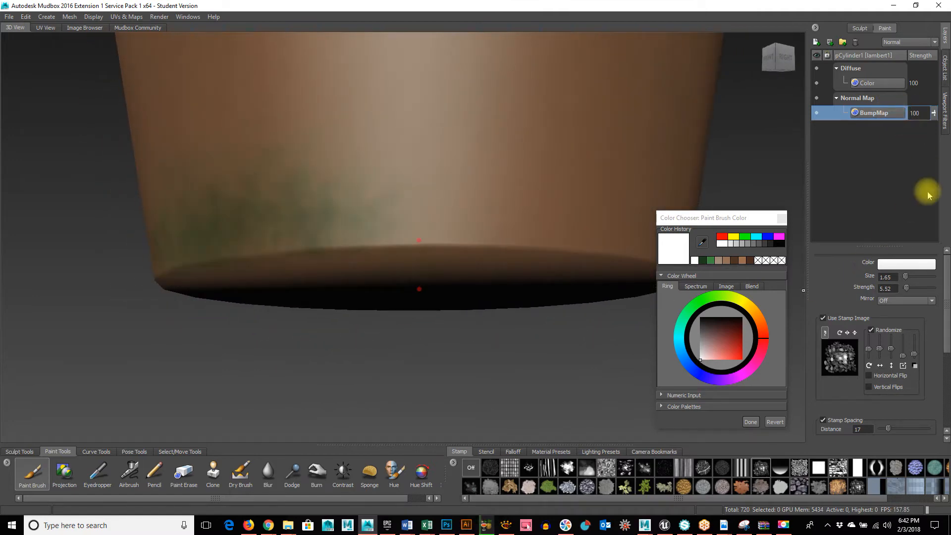
# - Close the brush colour chooser with white kept as the colour, and undo the last stroke on the BumpMap layer
pyautogui.click(751, 422)
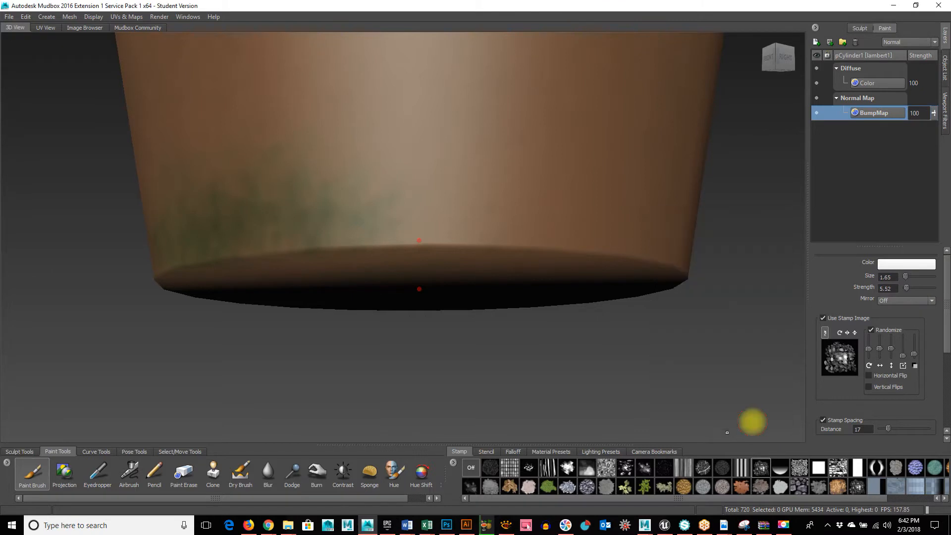
pyautogui.hotkey('ctrl', 'z')
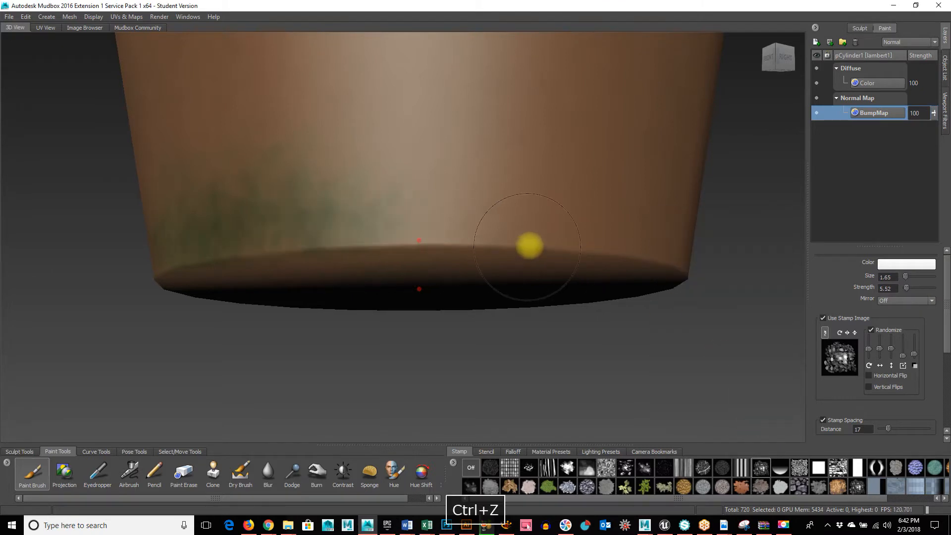
pyautogui.keyDown('alt'); pyautogui.moveTo(921, 269); pyautogui.dragTo(25, 429); pyautogui.keyUp('alt')
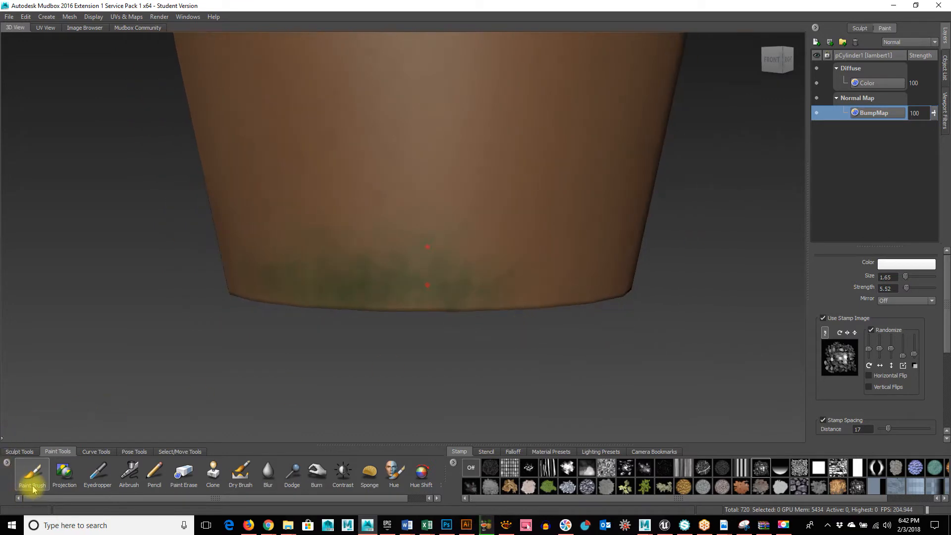
# - Hide and reshow the Diffuse channel to inspect the pot without colour, and reselect the BumpMap layer
pyautogui.click(815, 69)
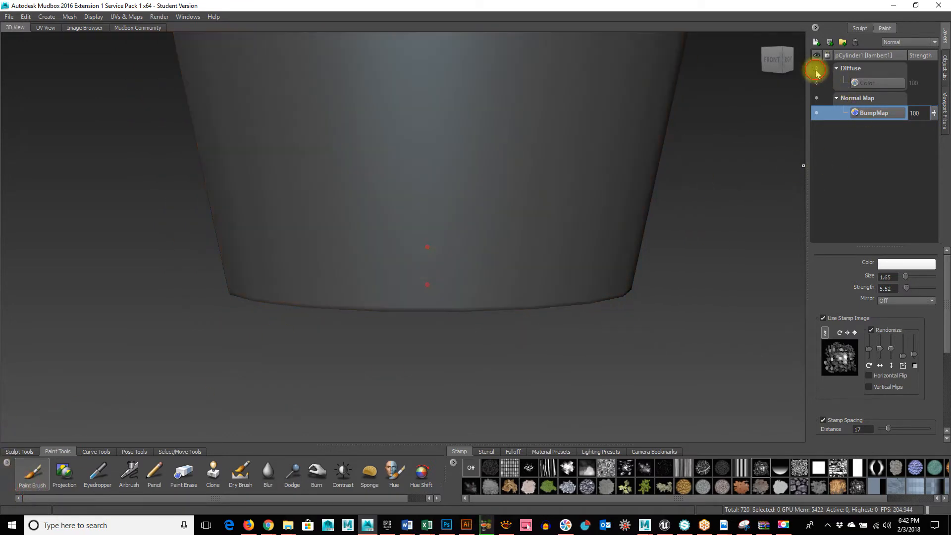
pyautogui.click(817, 71)
pyautogui.click(882, 82)
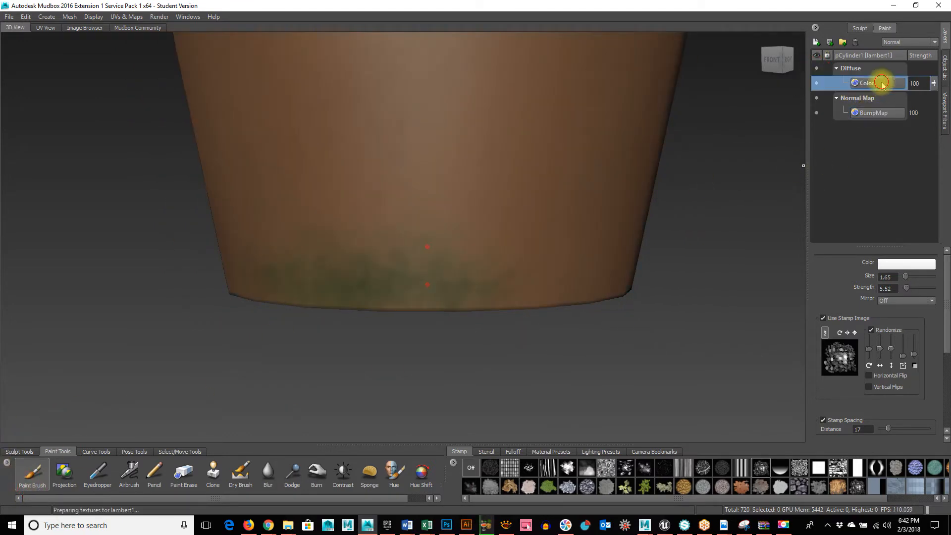
pyautogui.click(875, 113)
# - Try white stamp strokes on the BumpMap layer over the green patch at the pot's front base and undo them
pyautogui.moveTo(350, 261)
pyautogui.mouseDown()
pyautogui.moveTo(397, 275)
pyautogui.moveTo(342, 291)
pyautogui.moveTo(512, 318)
pyautogui.moveTo(431, 314)
pyautogui.mouseUp()
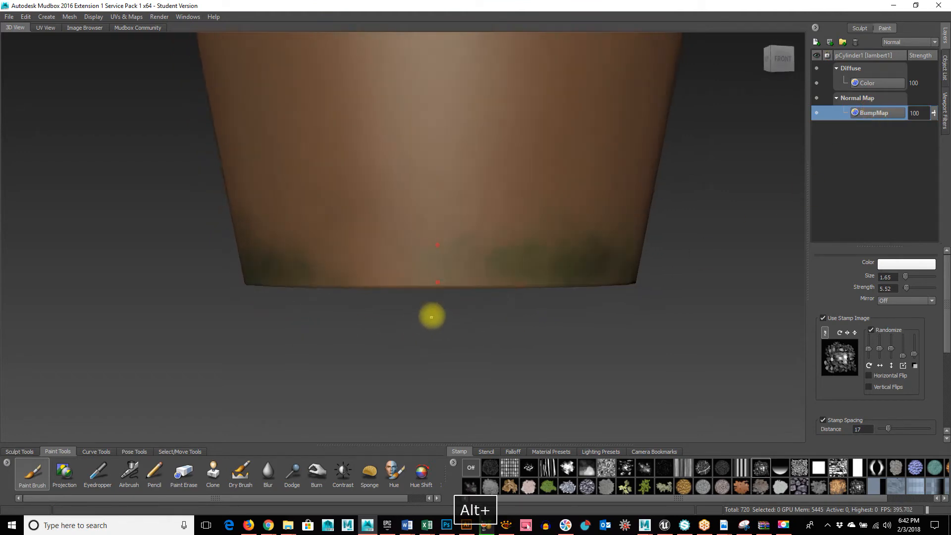
pyautogui.hotkey('ctrl', 'z')
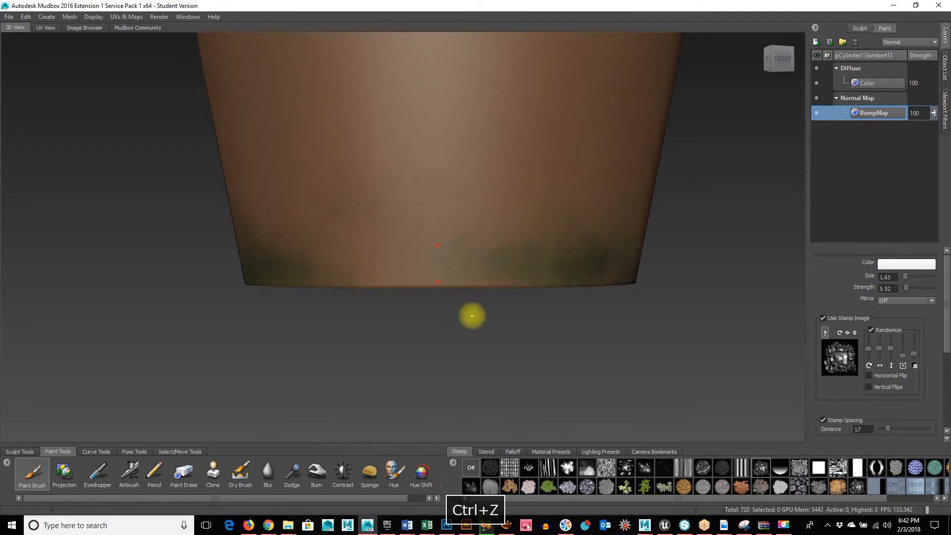
pyautogui.keyDown('alt'); pyautogui.moveTo(545, 326); pyautogui.dragTo(528, 340); pyautogui.keyUp('alt')
pyautogui.keyDown('alt'); pyautogui.moveTo(496, 350); pyautogui.dragTo(622, 342, button='right'); pyautogui.keyUp('alt')
pyautogui.keyDown('alt'); pyautogui.moveTo(622, 342); pyautogui.dragTo(478, 329, button='middle'); pyautogui.keyUp('alt')
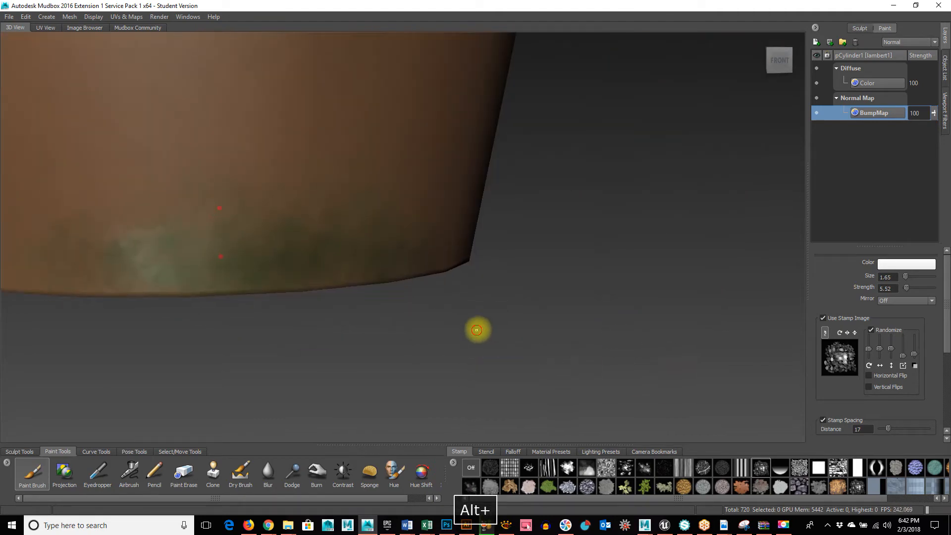
pyautogui.keyDown('alt'); pyautogui.moveTo(520, 322); pyautogui.dragTo(394, 263); pyautogui.keyUp('alt')
pyautogui.hotkey('ctrl', 'z')
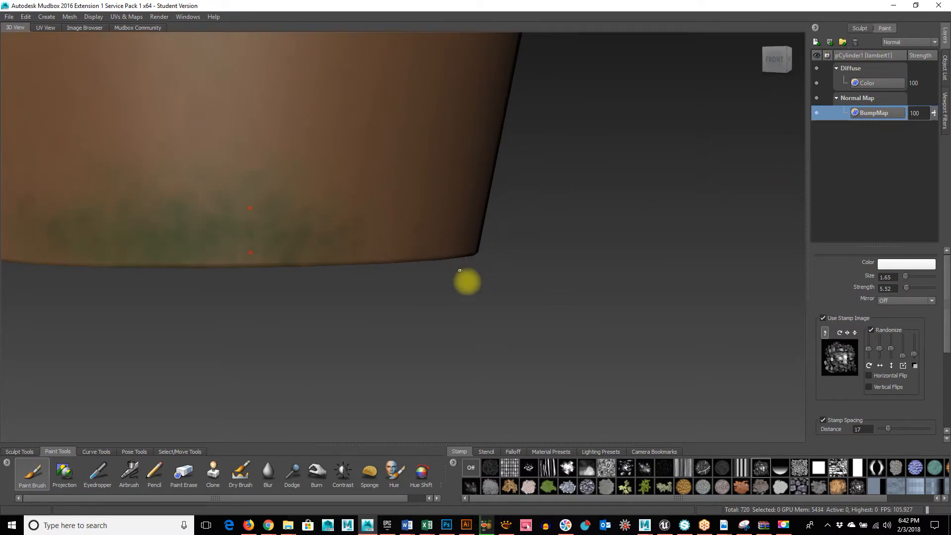
# - Try a white stamp stroke on the BumpMap layer near the base of the pot's right side and undo it
pyautogui.keyDown('alt'); pyautogui.moveTo(467, 282); pyautogui.dragTo(480, 210); pyautogui.keyUp('alt')
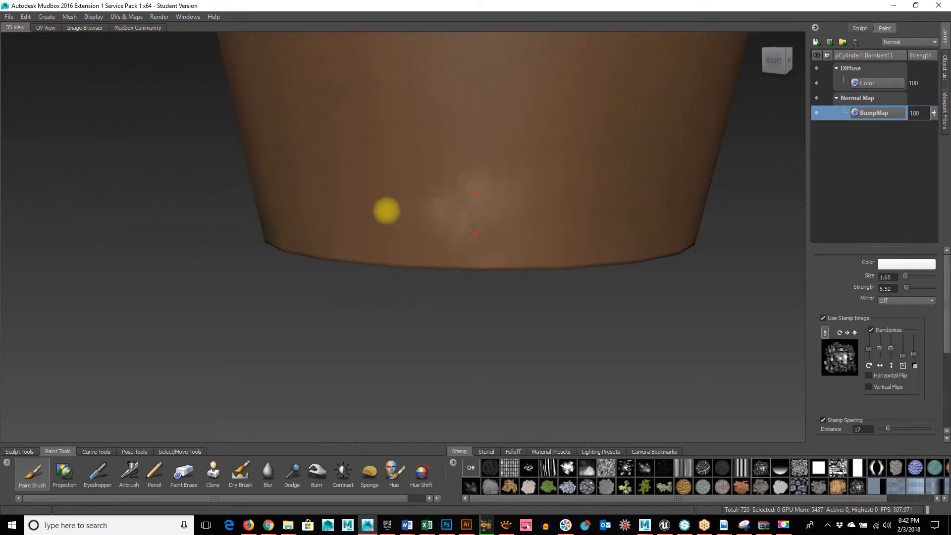
pyautogui.moveTo(396, 261)
pyautogui.keyDown('alt'); pyautogui.mouseDown()
pyautogui.moveTo(422, 312)
pyautogui.moveTo(647, 301)
pyautogui.moveTo(667, 323)
pyautogui.moveTo(537, 327)
pyautogui.mouseUp(); pyautogui.keyUp('alt')
pyautogui.hotkey('ctrl', 'z')
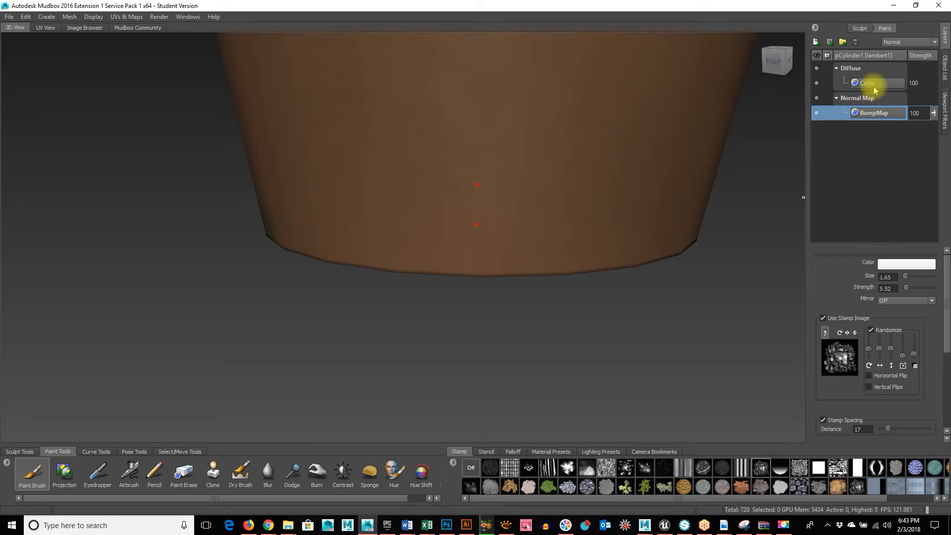
# - Delete the BumpMap layer from the Normal Map channel
pyautogui.click(816, 43)
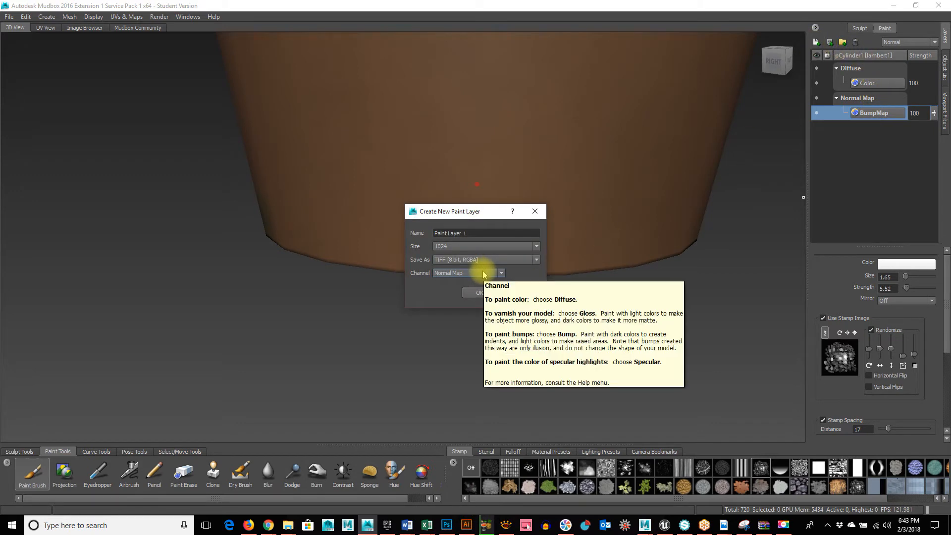
pyautogui.click(537, 293)
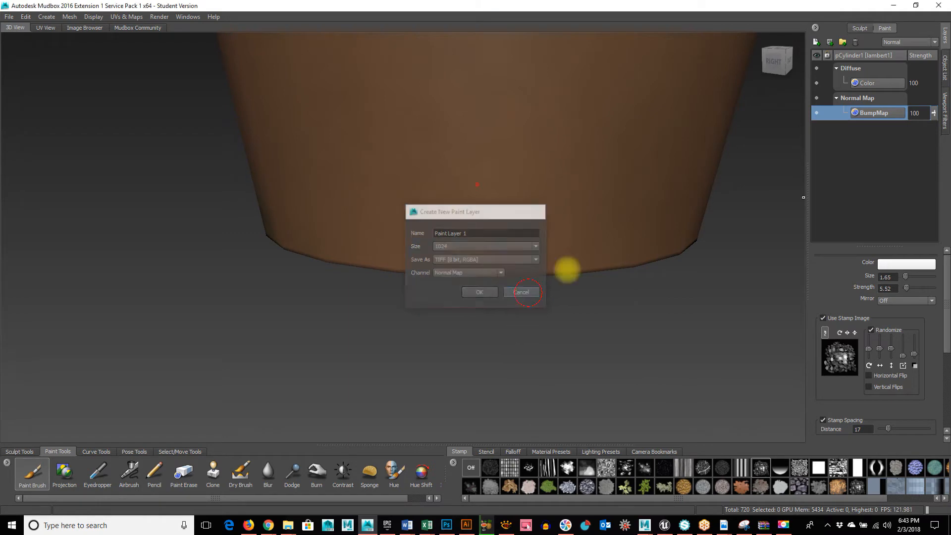
pyautogui.rightClick(872, 99)
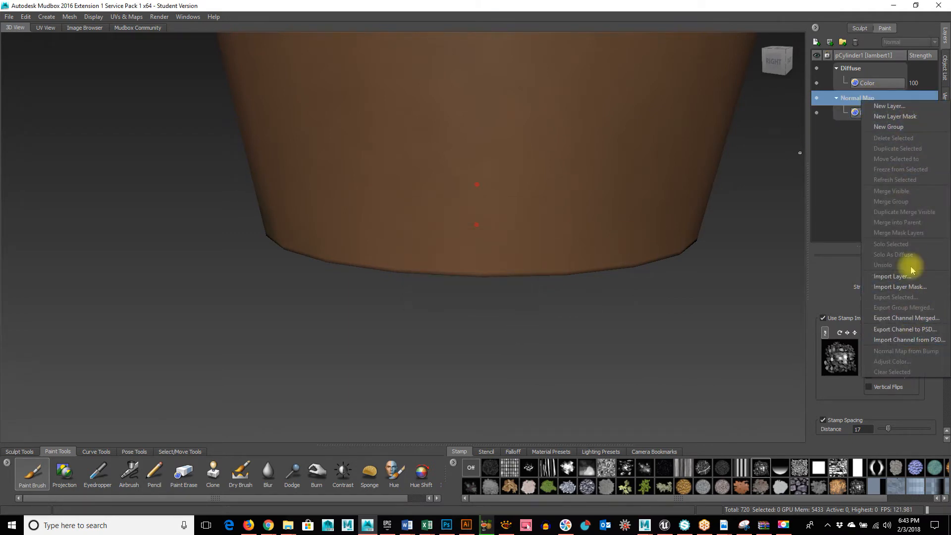
pyautogui.click(837, 110)
pyautogui.rightClick(859, 113)
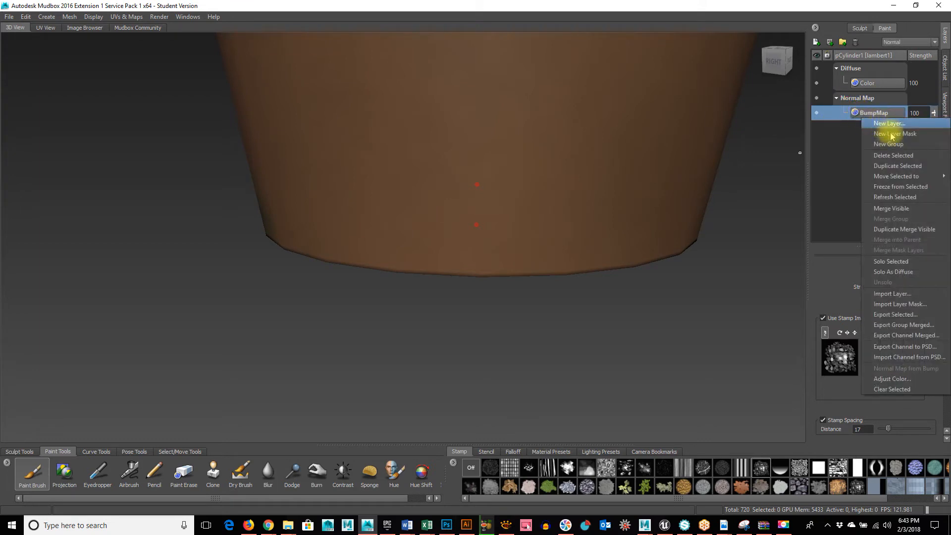
pyautogui.click(902, 153)
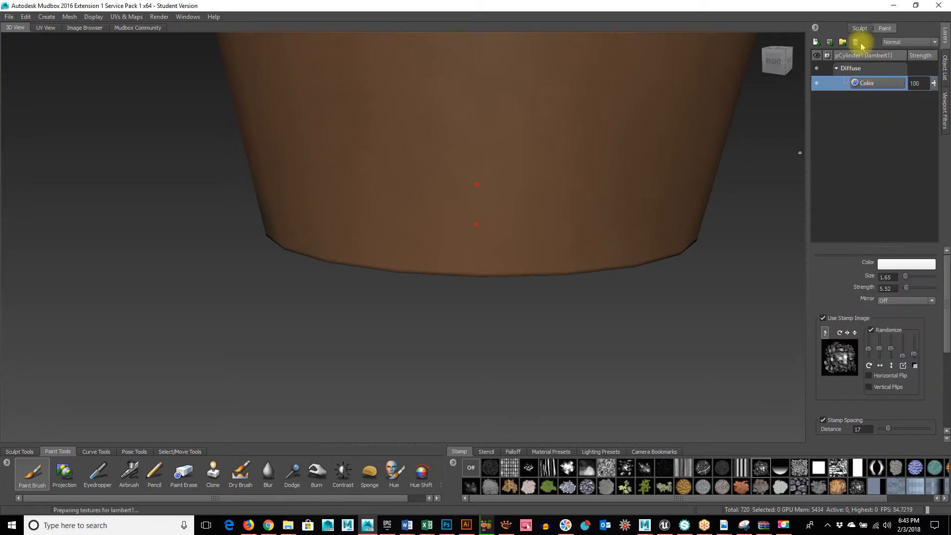
# - Create a paint layer named BumpMap in the Bump Map channel, at size 1024 in 8-bit RGBA TIFF format
pyautogui.click(818, 43)
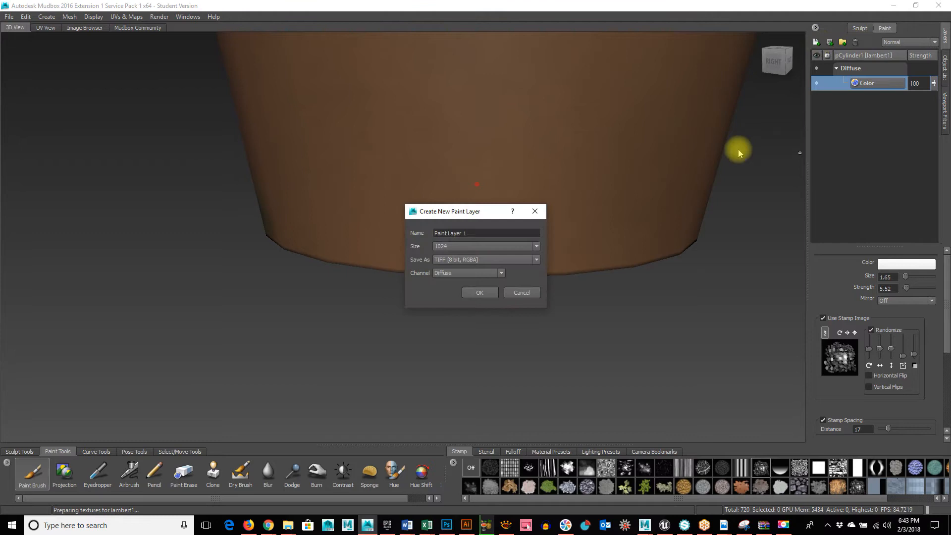
pyautogui.click(456, 274)
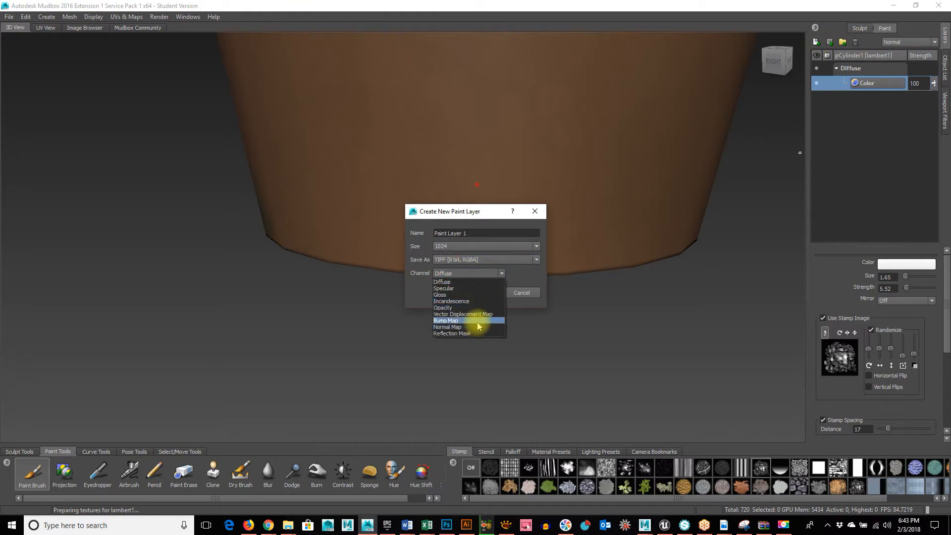
pyautogui.click(445, 321)
pyautogui.moveTo(490, 235); pyautogui.dragTo(364, 242)
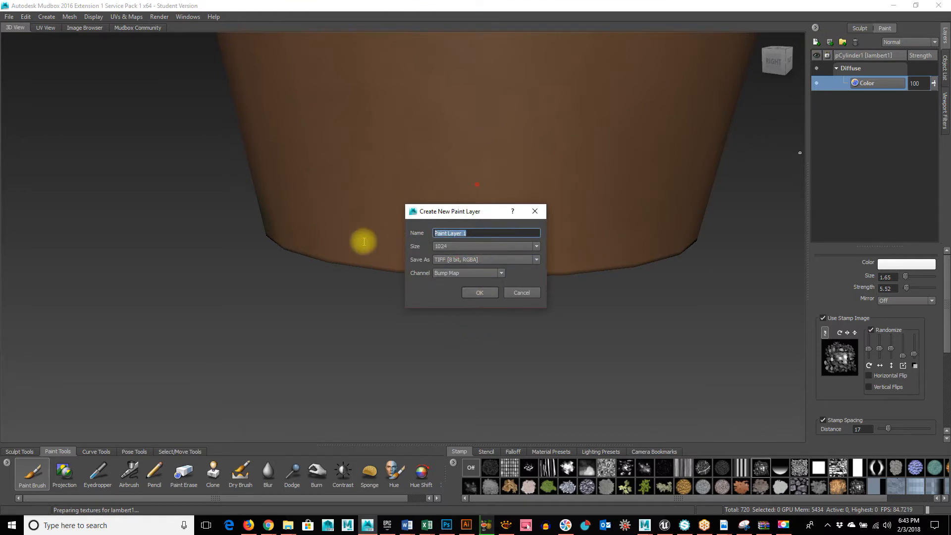
pyautogui.write('BumpMap')
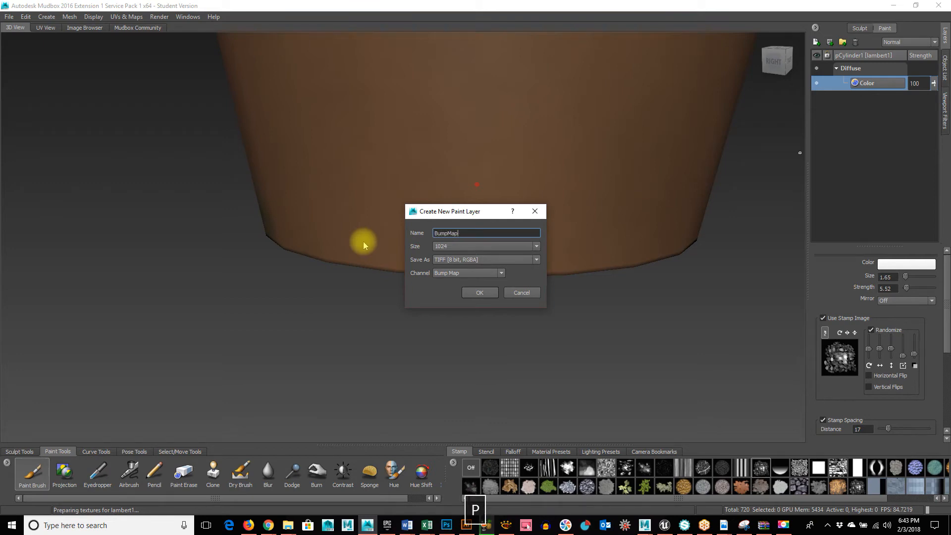
pyautogui.press('Return')
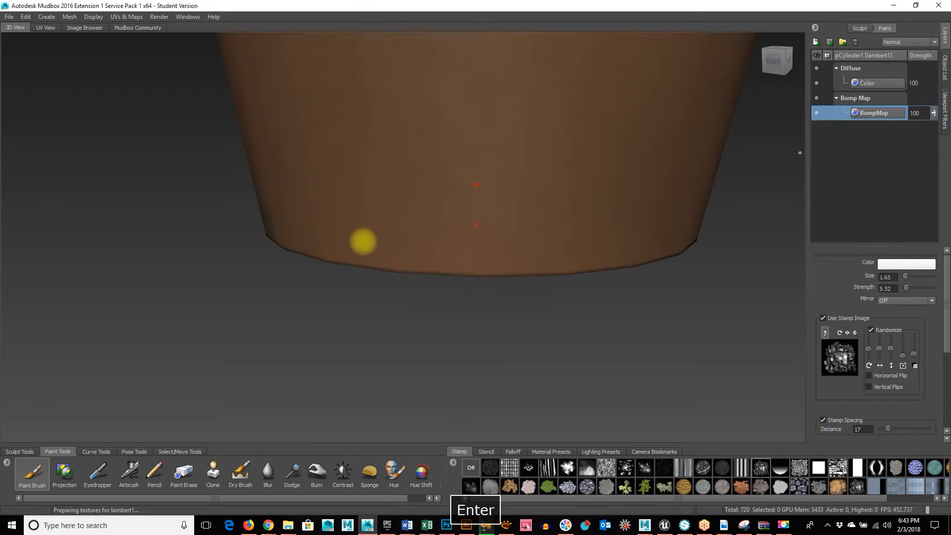
# - Test a white stamp stroke on the new Bump Map layer at the base of the pot's right side and undo it
pyautogui.moveTo(435, 208)
pyautogui.mouseDown()
pyautogui.moveTo(455, 238)
pyautogui.moveTo(244, 251)
pyautogui.mouseUp()
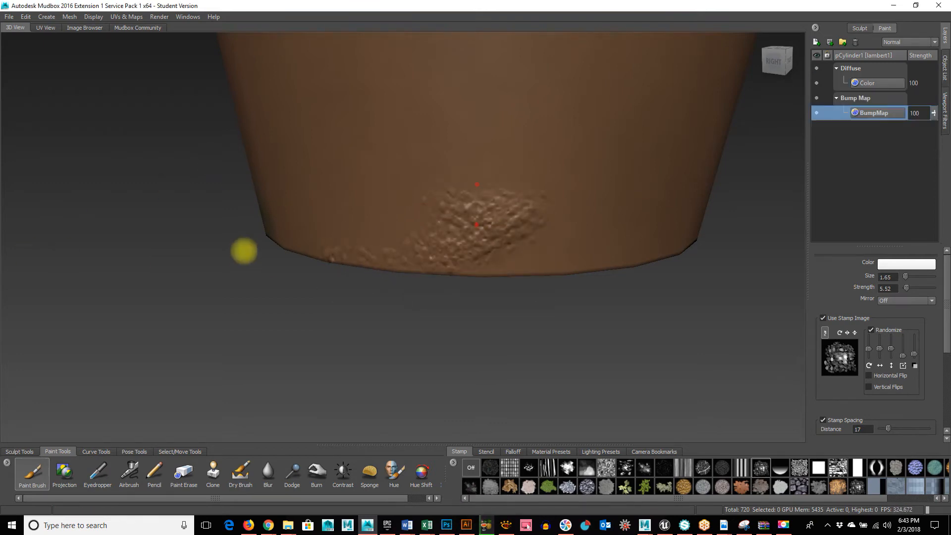
pyautogui.moveTo(310, 288)
pyautogui.keyDown('alt'); pyautogui.mouseDown()
pyautogui.moveTo(409, 259)
pyautogui.moveTo(361, 276)
pyautogui.mouseUp(); pyautogui.keyUp('alt')
pyautogui.hotkey('ctrl', 'z')
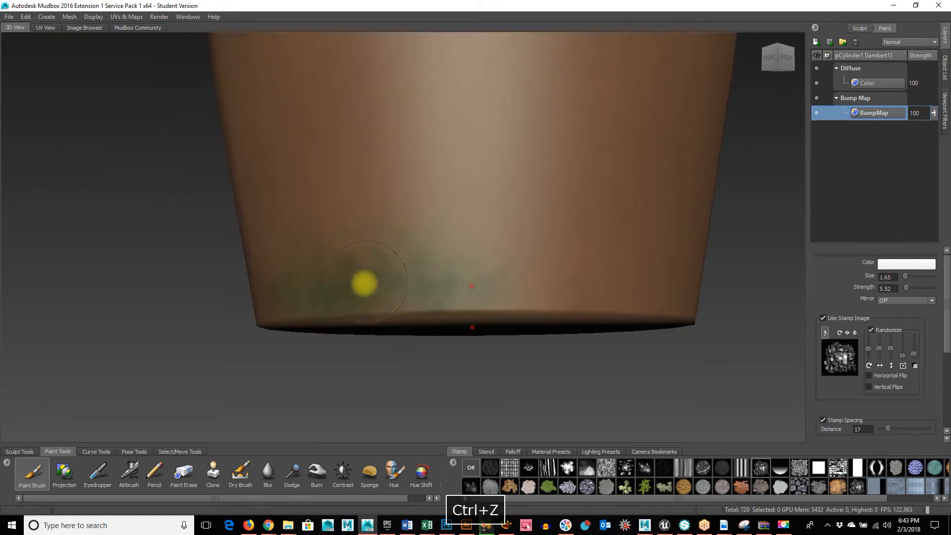
# - Paint rough bumps over the green patch at the front base, changing the brush to size 2.02 and strength 2.38 for the patch's outer parts
pyautogui.moveTo(430, 276)
pyautogui.mouseDown()
pyautogui.moveTo(293, 317)
pyautogui.moveTo(437, 279)
pyautogui.mouseUp()
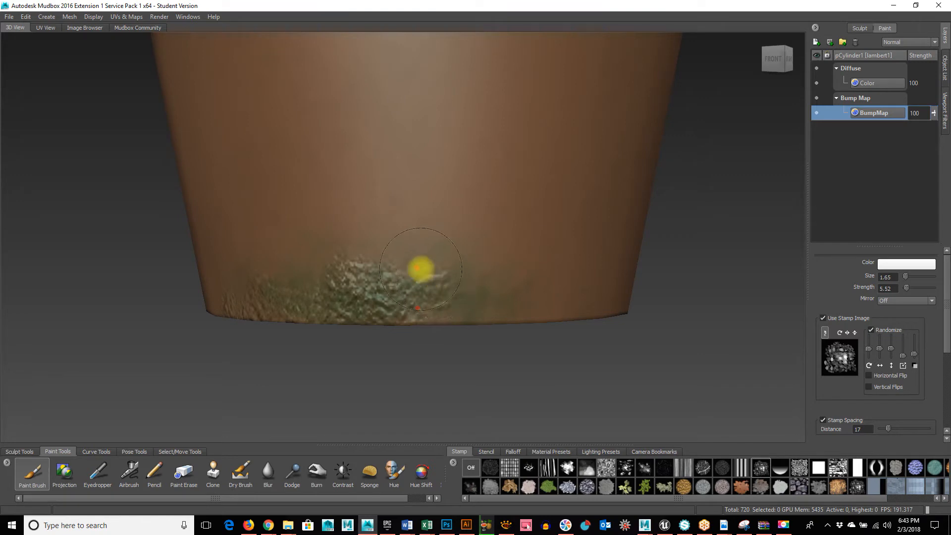
pyautogui.press('b')
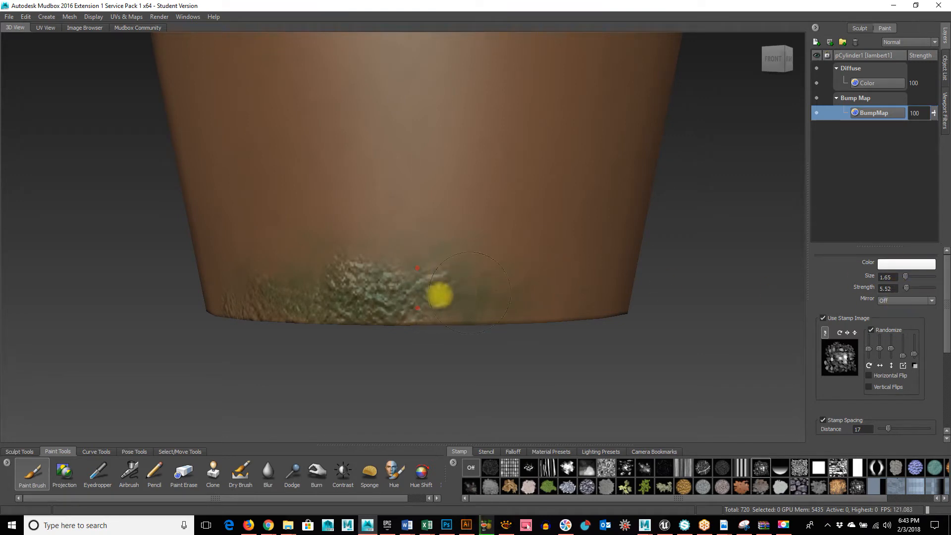
pyautogui.press('b')
pyautogui.moveTo(375, 274); pyautogui.dragTo(374, 137)
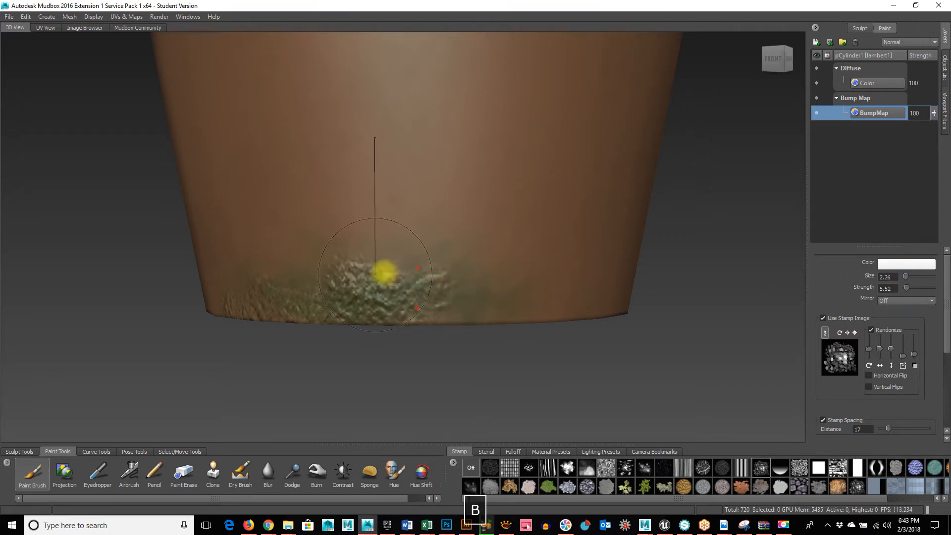
pyautogui.press('m')
pyautogui.moveTo(388, 268); pyautogui.dragTo(388, 131)
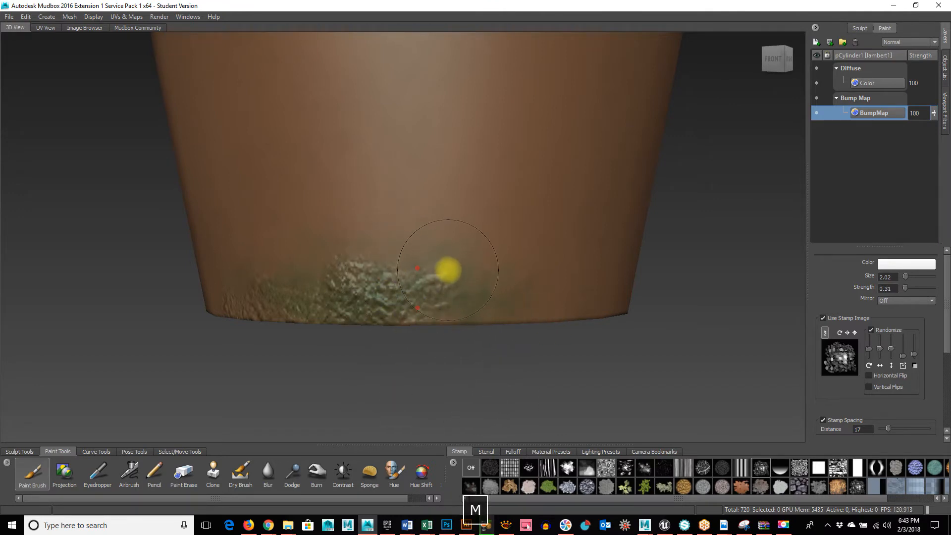
pyautogui.moveTo(506, 307); pyautogui.dragTo(393, 328)
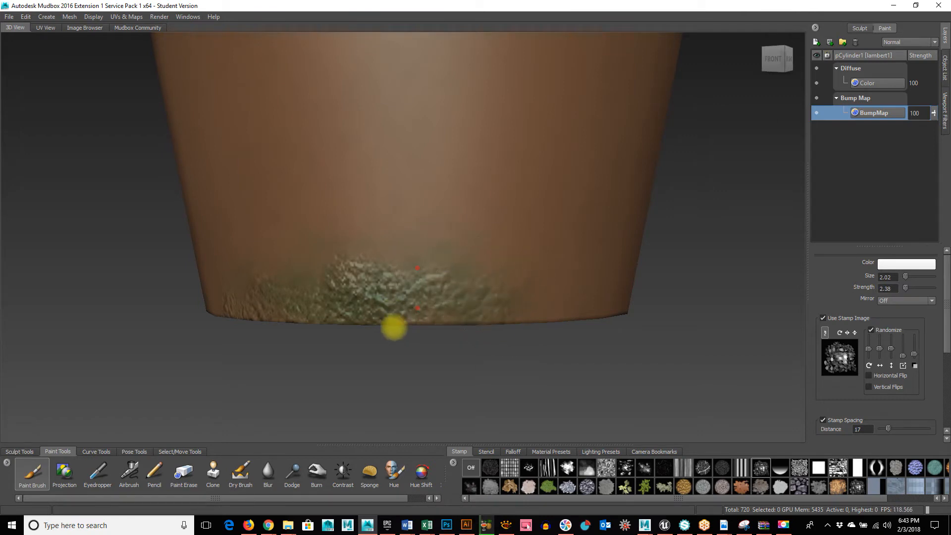
pyautogui.keyDown('alt'); pyautogui.moveTo(271, 310); pyautogui.dragTo(367, 291); pyautogui.keyUp('alt')
pyautogui.moveTo(300, 304); pyautogui.dragTo(361, 322)
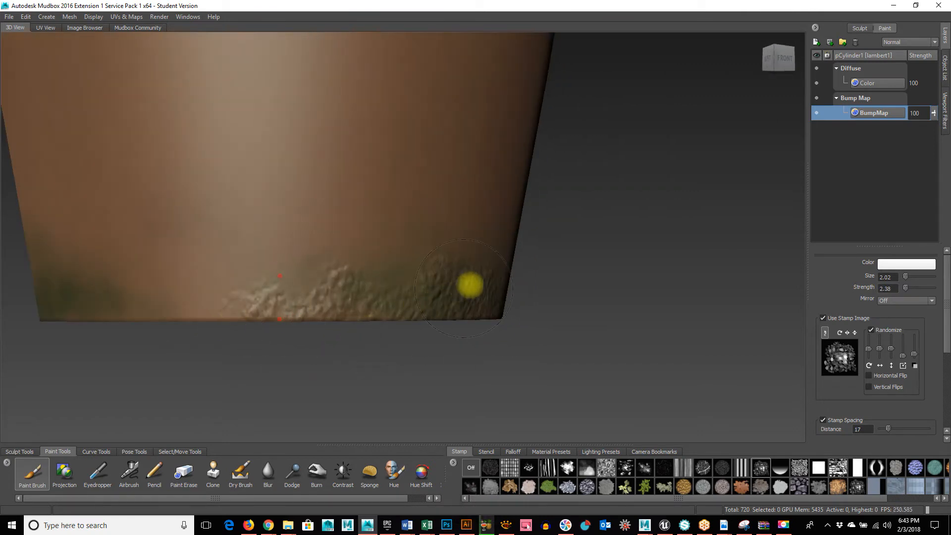
# - Set the brush size to 6.60 and strength to 1.35, and paint faint bumps across the pot's front wall
pyautogui.keyDown('alt'); pyautogui.moveTo(469, 285); pyautogui.dragTo(334, 234, button='right'); pyautogui.keyUp('alt')
pyautogui.keyDown('alt'); pyautogui.moveTo(332, 233); pyautogui.dragTo(402, 182); pyautogui.keyUp('alt')
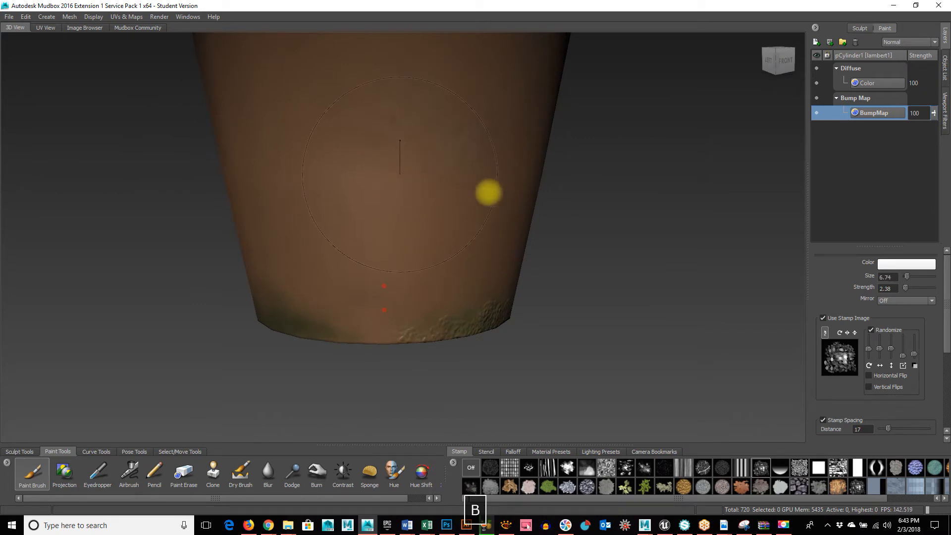
pyautogui.press('m')
pyautogui.moveTo(438, 159); pyautogui.dragTo(438, 174)
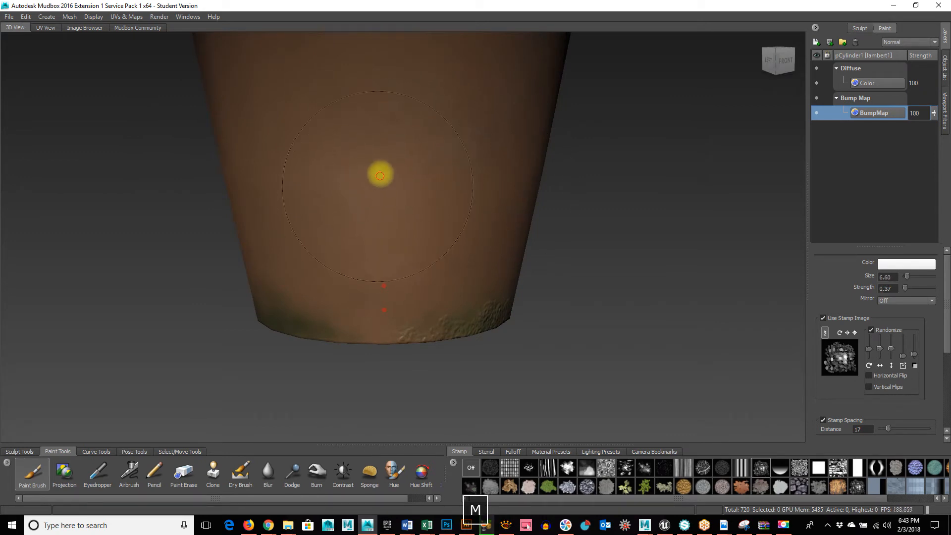
pyautogui.moveTo(351, 260)
pyautogui.keyDown('alt'); pyautogui.mouseDown()
pyautogui.moveTo(335, 215)
pyautogui.moveTo(393, 229)
pyautogui.moveTo(331, 185)
pyautogui.mouseUp(); pyautogui.keyUp('alt')
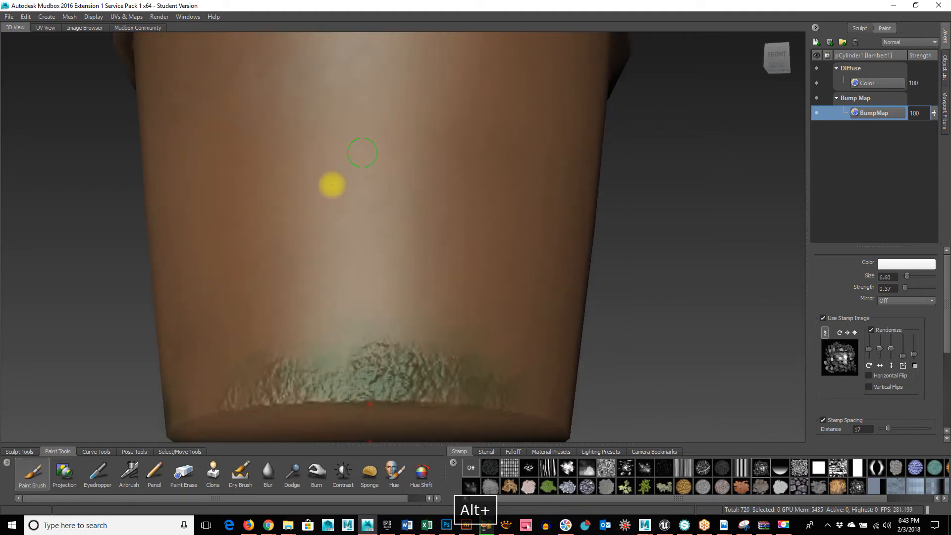
pyautogui.moveTo(416, 159); pyautogui.dragTo(259, 184)
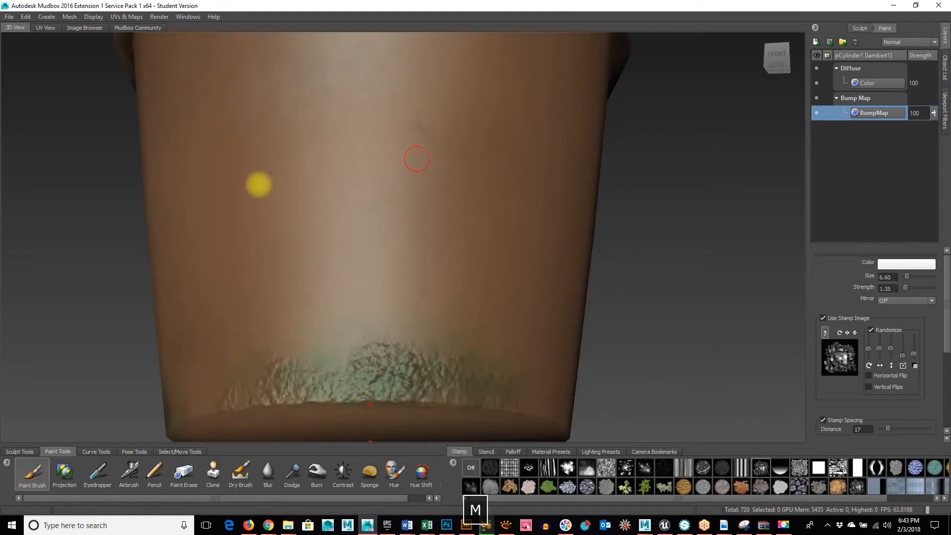
# - Paint faint bumps around the rest of the pot's outer wall with brush size 6.60 and strength 1.35
pyautogui.keyDown('alt'); pyautogui.moveTo(616, 227); pyautogui.dragTo(543, 200); pyautogui.keyUp('alt')
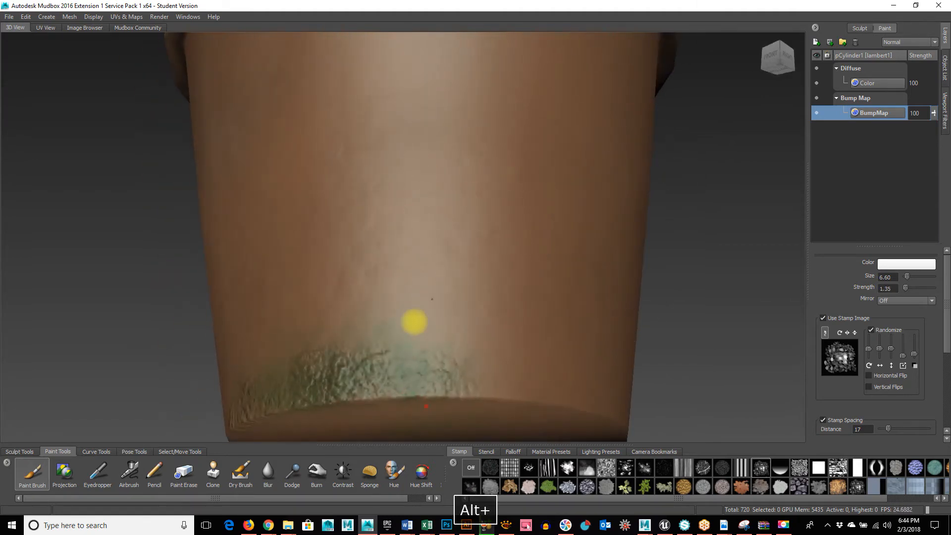
pyautogui.keyDown('alt'); pyautogui.moveTo(568, 285); pyautogui.dragTo(460, 144); pyautogui.keyUp('alt')
pyautogui.keyDown('alt'); pyautogui.moveTo(376, 247); pyautogui.dragTo(414, 245); pyautogui.keyUp('alt')
pyautogui.keyDown('alt'); pyautogui.moveTo(286, 252); pyautogui.dragTo(443, 261, button='middle'); pyautogui.keyUp('alt')
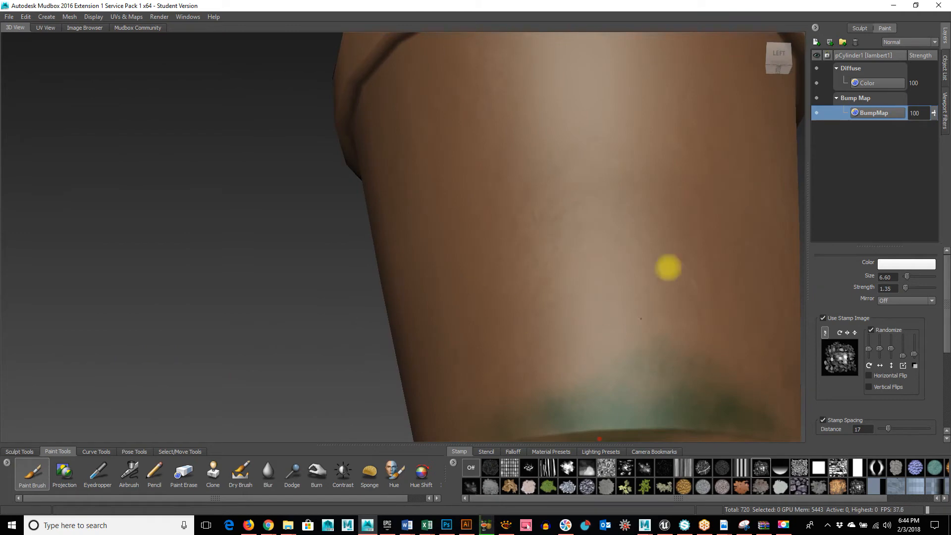
pyautogui.keyDown('alt'); pyautogui.moveTo(352, 264); pyautogui.dragTo(529, 283); pyautogui.keyUp('alt')
pyautogui.keyDown('alt'); pyautogui.moveTo(529, 283); pyautogui.dragTo(422, 262, button='right'); pyautogui.keyUp('alt')
pyautogui.keyDown('alt'); pyautogui.moveTo(422, 262); pyautogui.dragTo(433, 214, button='middle'); pyautogui.keyUp('alt')
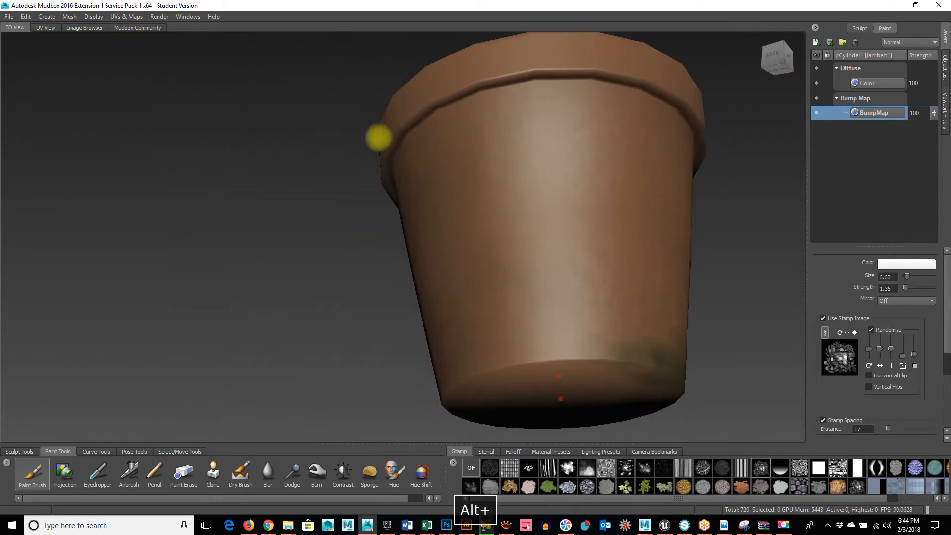
pyautogui.keyDown('alt'); pyautogui.moveTo(395, 206); pyautogui.dragTo(405, 223); pyautogui.keyUp('alt')
pyautogui.keyDown('alt'); pyautogui.moveTo(595, 302); pyautogui.dragTo(622, 276); pyautogui.keyUp('alt')
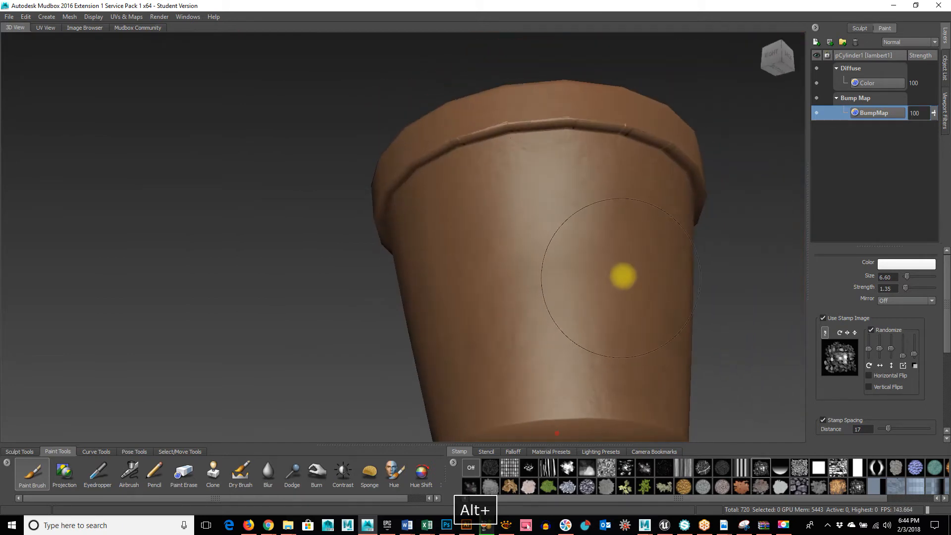
# - Switch the brush to the soft cloudy stamp, set its strength to 2.77, and paint soft unevenness over the outer wall
pyautogui.click(586, 469)
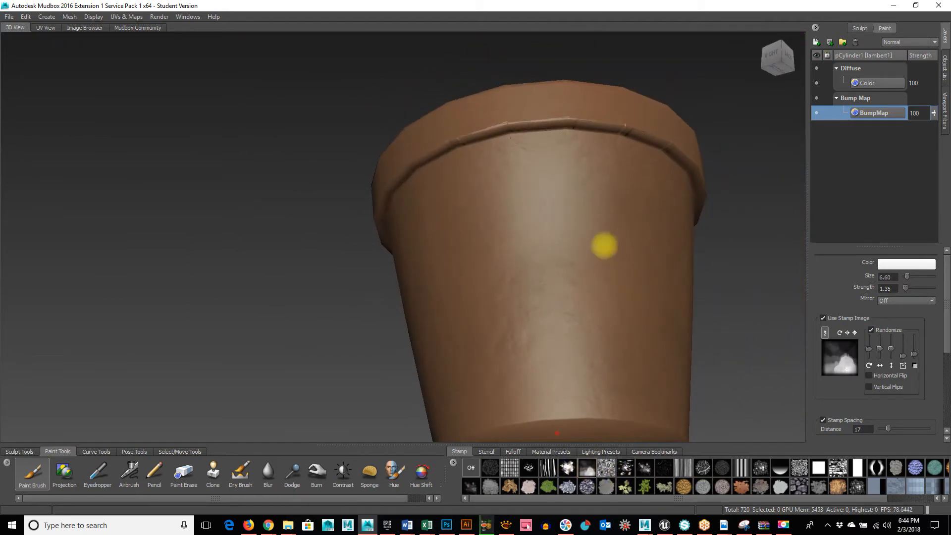
pyautogui.keyDown('alt'); pyautogui.moveTo(604, 246); pyautogui.dragTo(401, 248); pyautogui.keyUp('alt')
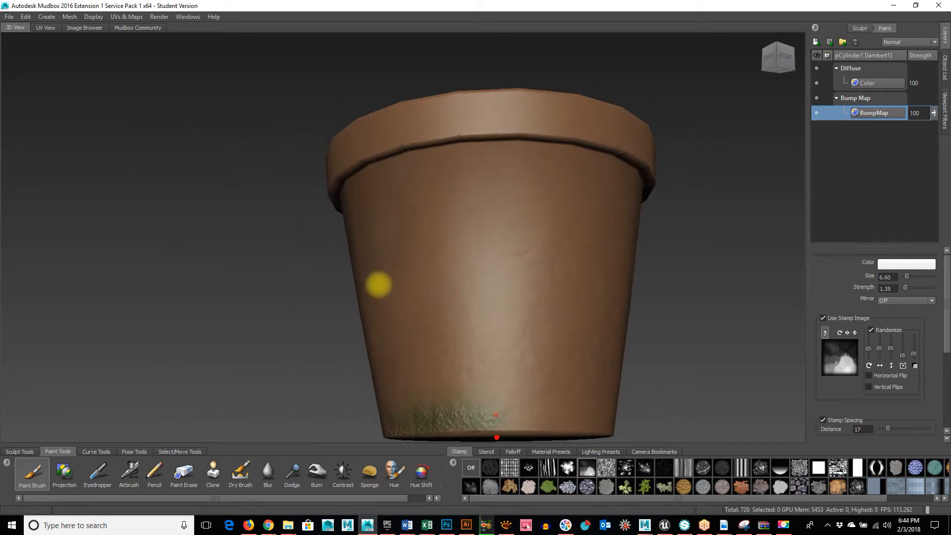
pyautogui.keyDown('alt'); pyautogui.moveTo(467, 351); pyautogui.dragTo(565, 282, button='right'); pyautogui.keyUp('alt')
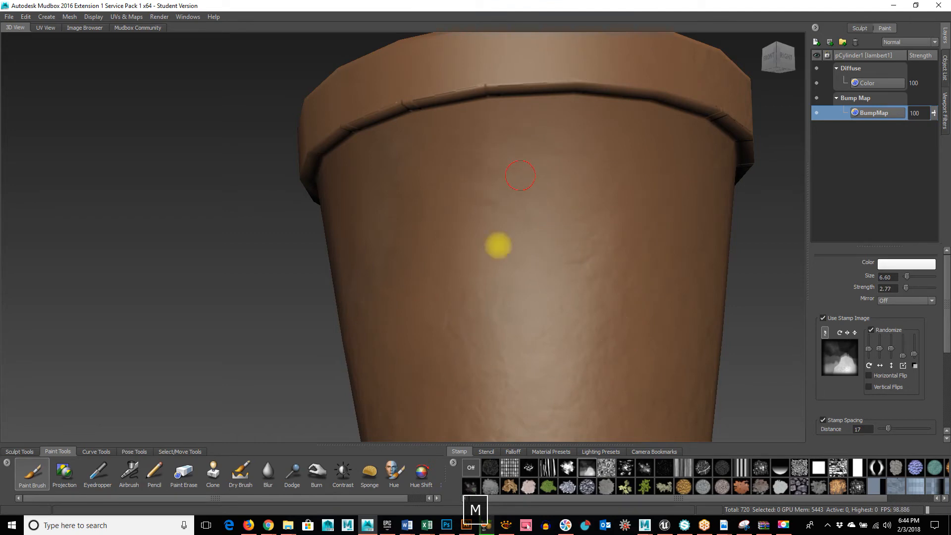
pyautogui.keyDown('alt'); pyautogui.moveTo(297, 221); pyautogui.dragTo(381, 134); pyautogui.keyUp('alt')
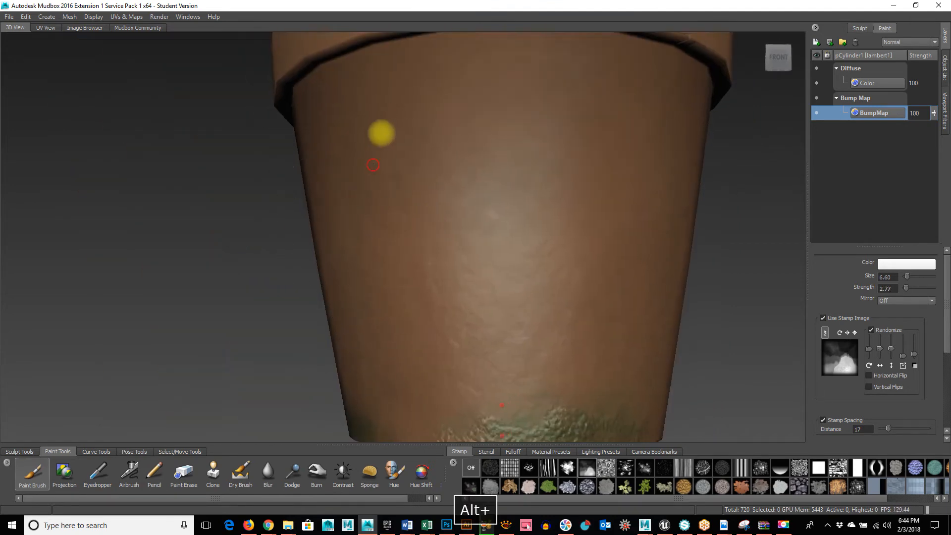
# - Paint the cloudy stamp relief around the rim's outer band and the upper inside wall of the pot
pyautogui.keyDown('alt'); pyautogui.moveTo(607, 161); pyautogui.dragTo(429, 227); pyautogui.keyUp('alt')
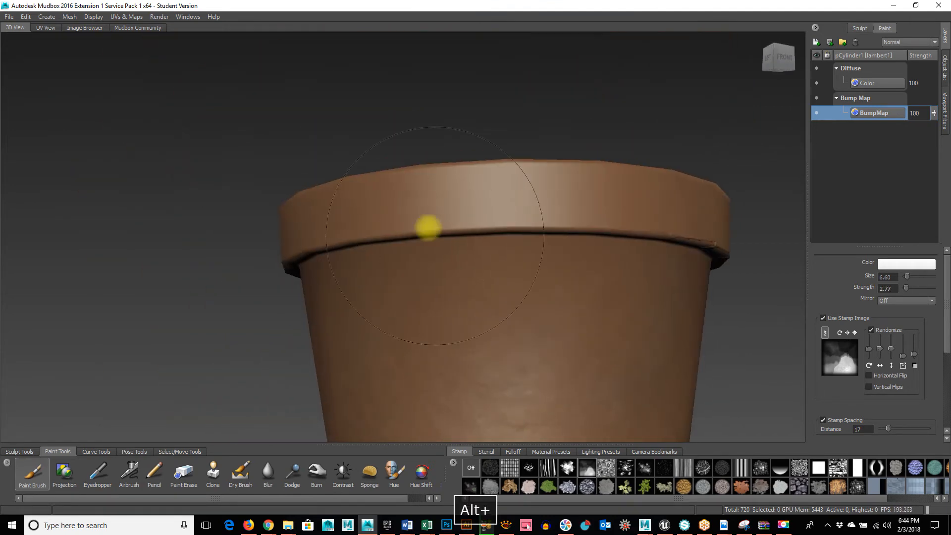
pyautogui.keyDown('alt'); pyautogui.moveTo(353, 201); pyautogui.dragTo(359, 241); pyautogui.keyUp('alt')
pyautogui.keyDown('alt'); pyautogui.moveTo(690, 265); pyautogui.dragTo(357, 157); pyautogui.keyUp('alt')
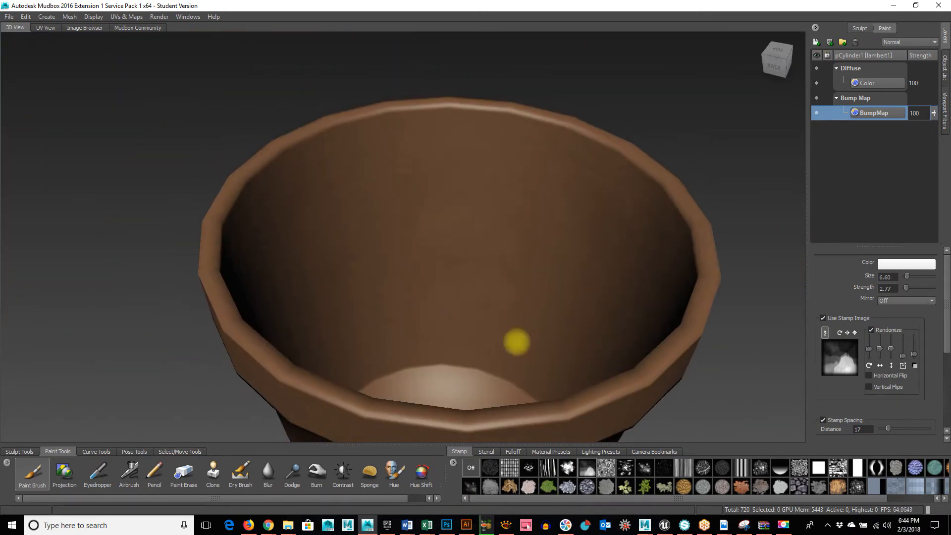
pyautogui.keyDown('alt'); pyautogui.moveTo(516, 342); pyautogui.dragTo(374, 328); pyautogui.keyUp('alt')
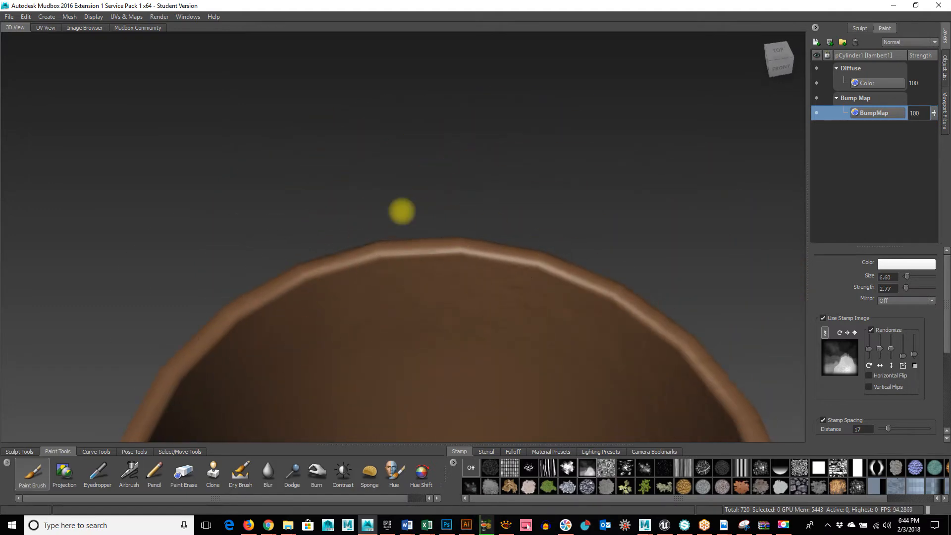
pyautogui.keyDown('alt'); pyautogui.moveTo(402, 211); pyautogui.dragTo(586, 213); pyautogui.keyUp('alt')
pyautogui.keyDown('alt'); pyautogui.moveTo(254, 318); pyautogui.dragTo(589, 220); pyautogui.keyUp('alt')
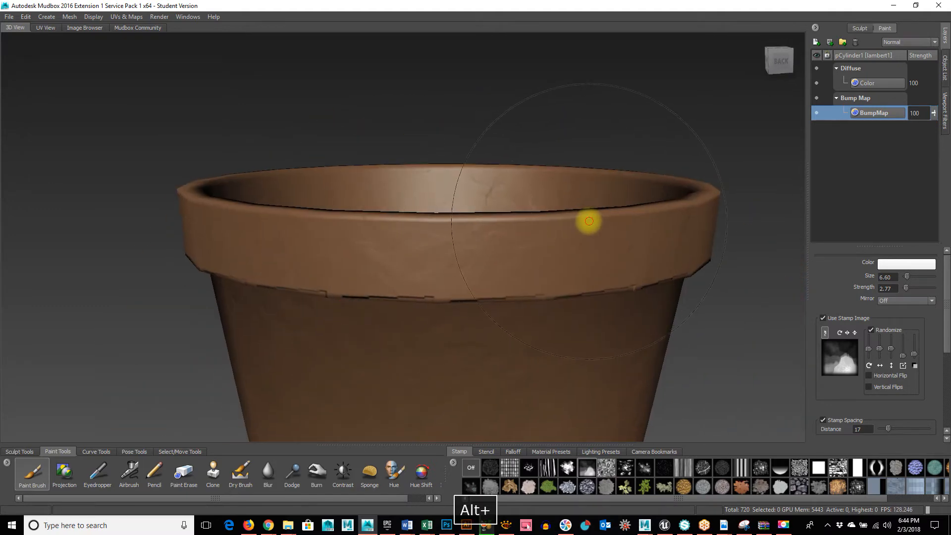
# - Examine the bump relief up close along the rim's lower ridge, including the joints between its segments
pyautogui.keyDown('alt'); pyautogui.moveTo(233, 293); pyautogui.dragTo(307, 276); pyautogui.keyUp('alt')
pyautogui.keyDown('alt'); pyautogui.moveTo(223, 292); pyautogui.dragTo(295, 301, button='right'); pyautogui.keyUp('alt')
pyautogui.keyDown('alt'); pyautogui.moveTo(181, 227); pyautogui.dragTo(267, 235, button='right'); pyautogui.keyUp('alt')
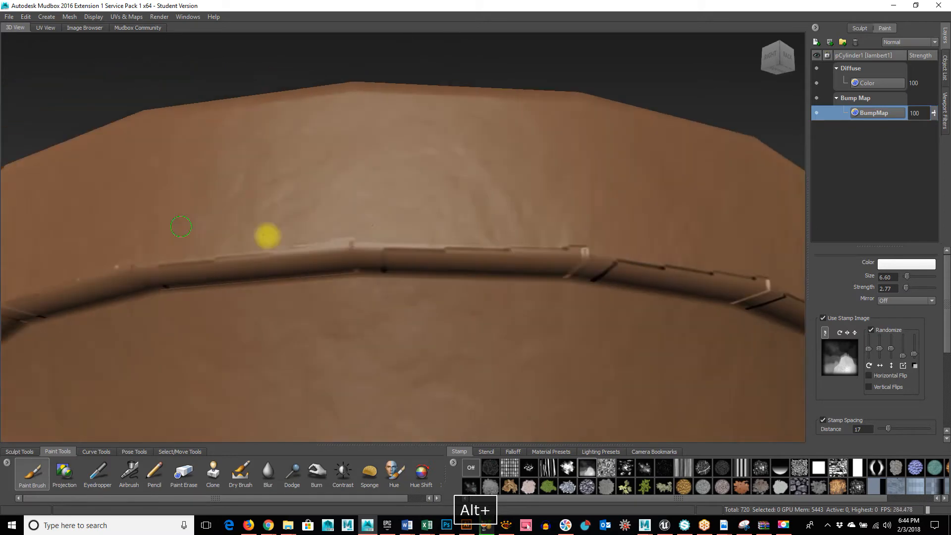
pyautogui.keyDown('alt'); pyautogui.moveTo(268, 236); pyautogui.dragTo(296, 237, button='middle'); pyautogui.keyUp('alt')
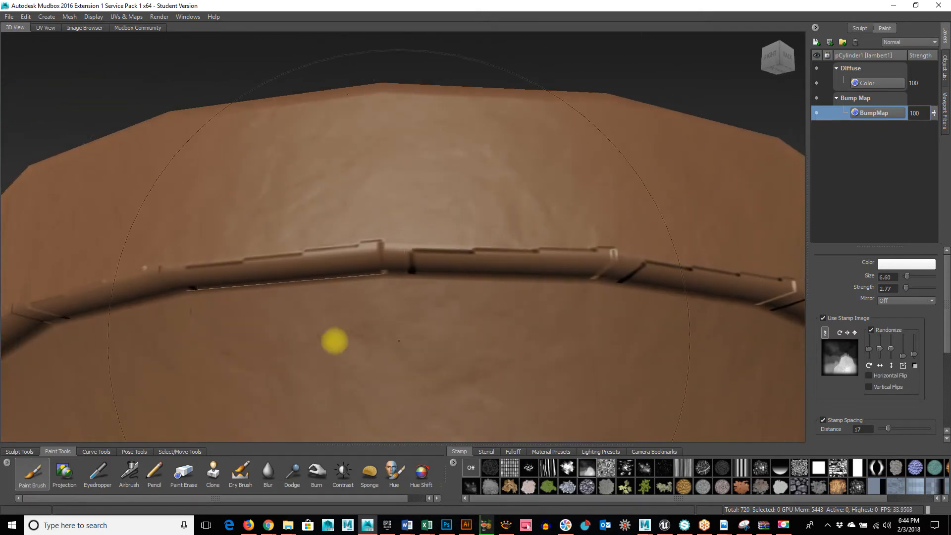
pyautogui.keyDown('alt'); pyautogui.moveTo(412, 349); pyautogui.dragTo(438, 341); pyautogui.keyUp('alt')
pyautogui.keyDown('alt'); pyautogui.moveTo(437, 341); pyautogui.dragTo(246, 285, button='right'); pyautogui.keyUp('alt')
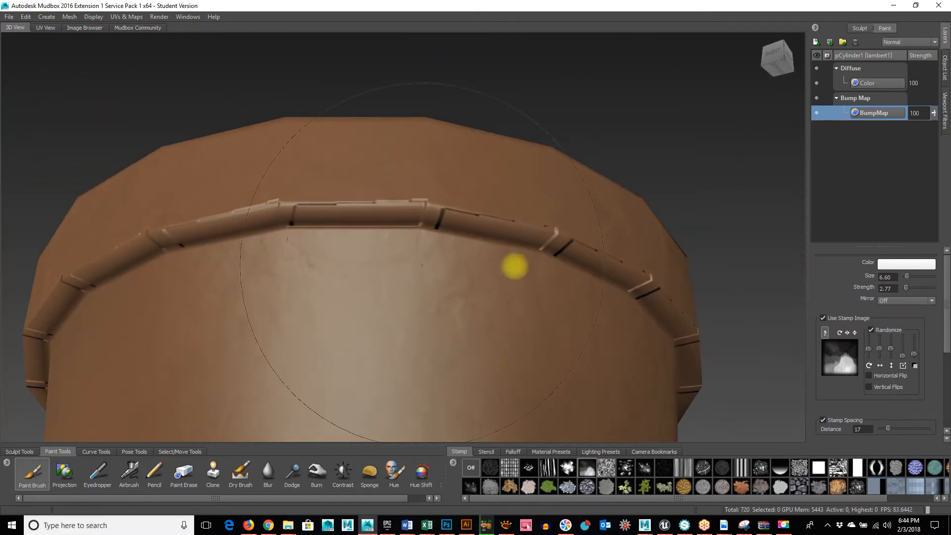
pyautogui.keyDown('alt'); pyautogui.moveTo(361, 255); pyautogui.dragTo(579, 355, button='right'); pyautogui.keyUp('alt')
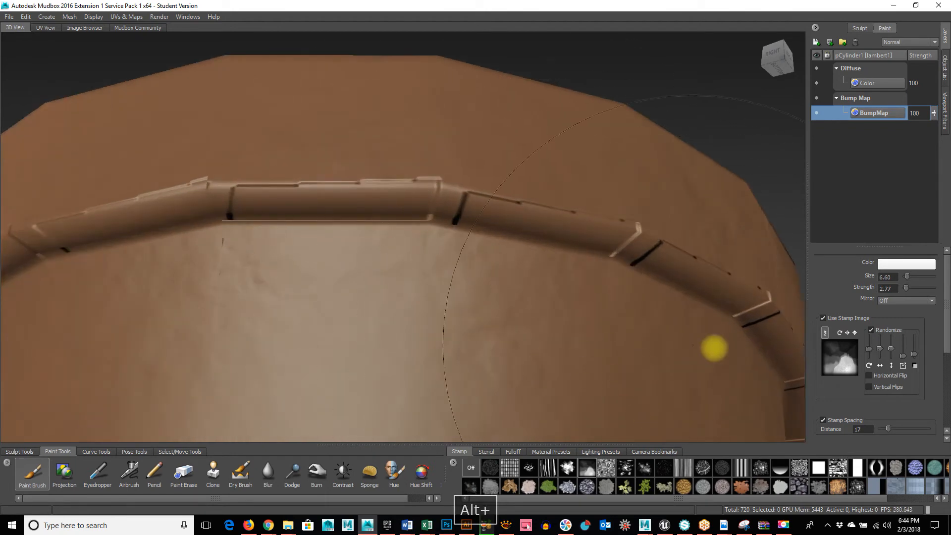
pyautogui.keyDown('alt'); pyautogui.moveTo(551, 355); pyautogui.dragTo(536, 334); pyautogui.keyUp('alt')
pyautogui.keyDown('alt'); pyautogui.moveTo(435, 251); pyautogui.dragTo(383, 260); pyautogui.keyUp('alt')
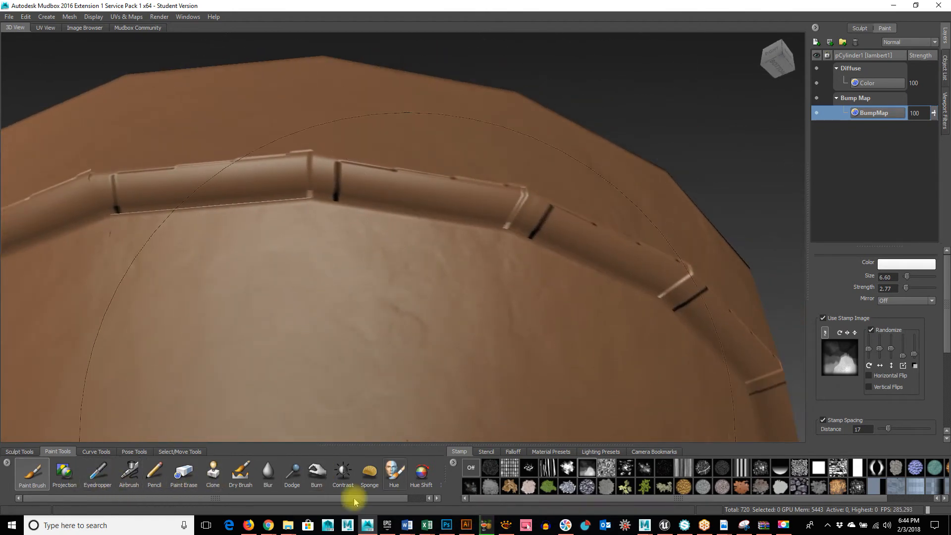
# - Blur the hard bump edges along the rim's lower ridge using the Blur tool at size 1.39, raising its strength to 100.00
pyautogui.click(268, 473)
pyautogui.press('b')
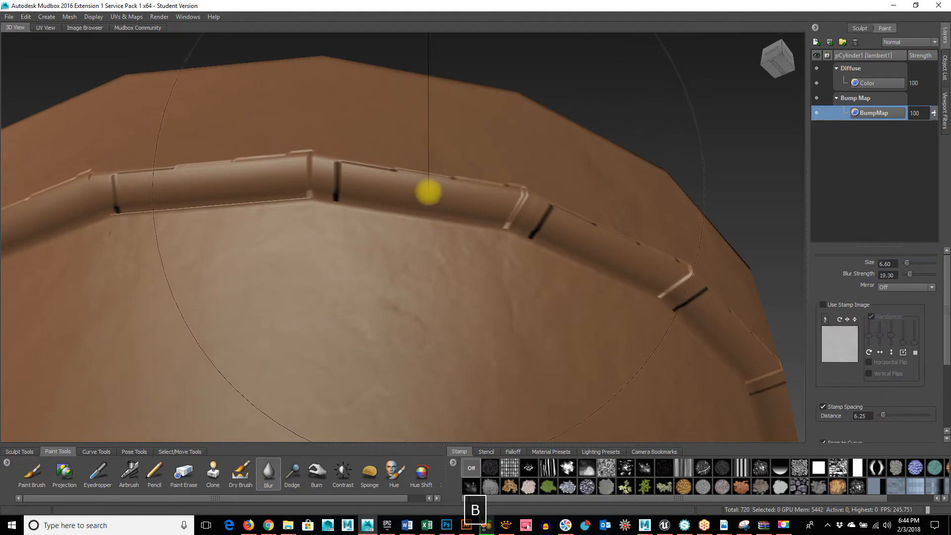
pyautogui.moveTo(429, 191)
pyautogui.mouseDown()
pyautogui.moveTo(263, 207)
pyautogui.moveTo(497, 198)
pyautogui.moveTo(368, 188)
pyautogui.mouseUp()
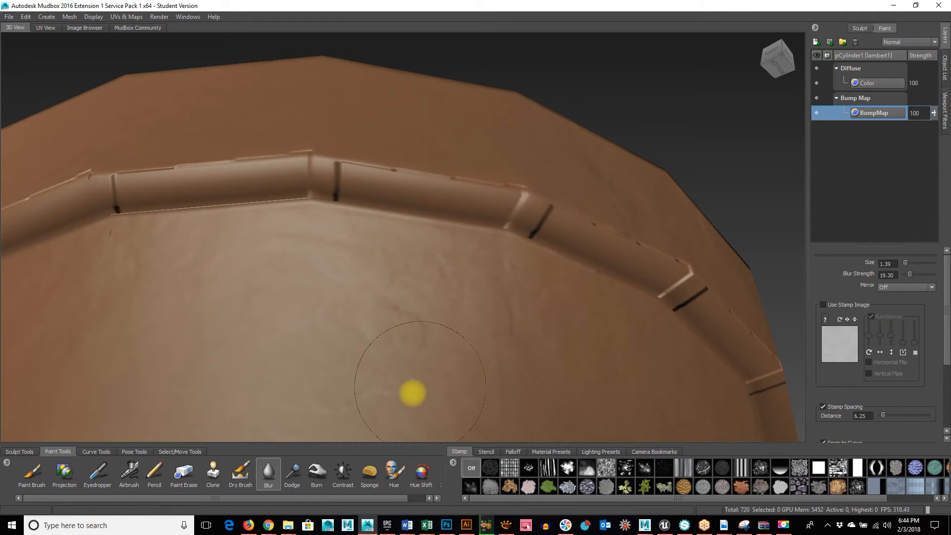
pyautogui.press('m')
pyautogui.moveTo(410, 392); pyautogui.dragTo(456, 3)
pyautogui.moveTo(555, 4); pyautogui.dragTo(794, 99)
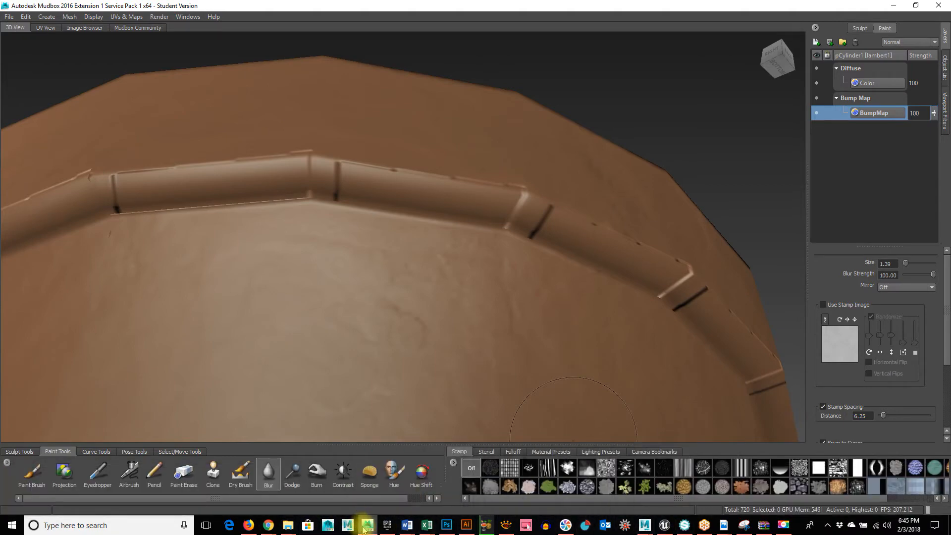
# - Switch to Maya, select a face on the underside of the pot's rim, and frame it in the UV editor
pyautogui.click(347, 525)
pyautogui.keyDown('alt'); pyautogui.moveTo(593, 313); pyautogui.dragTo(664, 315, button='right'); pyautogui.keyUp('alt')
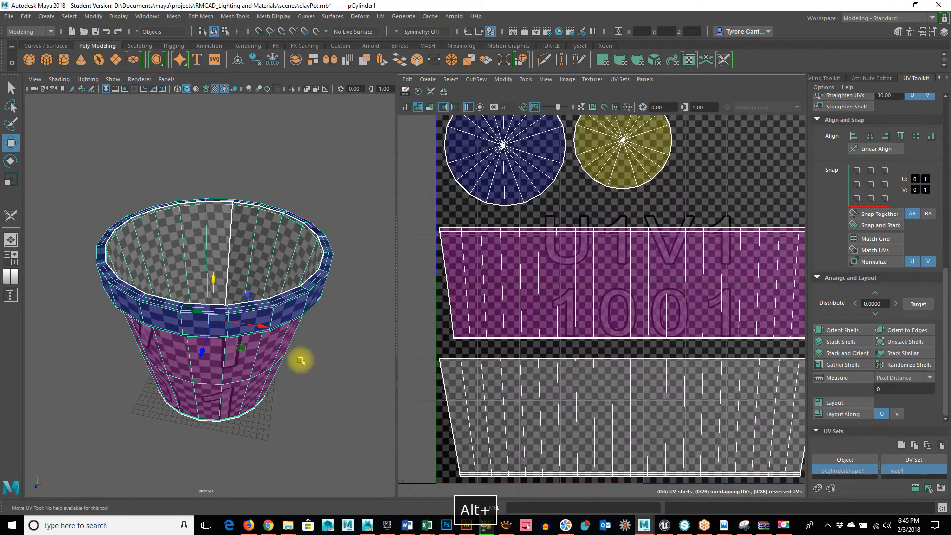
pyautogui.keyDown('alt'); pyautogui.moveTo(300, 360); pyautogui.dragTo(245, 278); pyautogui.keyUp('alt')
pyautogui.keyDown('alt'); pyautogui.moveTo(233, 238); pyautogui.dragTo(291, 225, button='right'); pyautogui.keyUp('alt')
pyautogui.keyDown('alt'); pyautogui.moveTo(198, 179); pyautogui.dragTo(216, 357, button='middle'); pyautogui.keyUp('alt')
pyautogui.keyDown('alt'); pyautogui.moveTo(216, 357); pyautogui.dragTo(333, 296, button='right'); pyautogui.keyUp('alt')
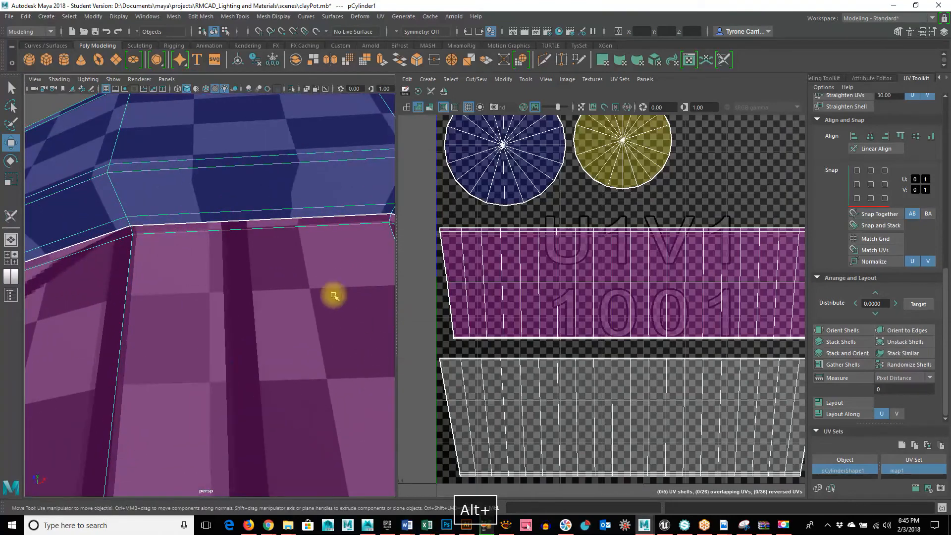
pyautogui.keyDown('alt'); pyautogui.moveTo(266, 261); pyautogui.dragTo(214, 266, button='middle'); pyautogui.keyUp('alt')
pyautogui.moveTo(216, 221); pyautogui.dragTo(215, 252, button='right')
pyautogui.click(219, 214)
pyautogui.keyDown('alt'); pyautogui.moveTo(651, 394); pyautogui.dragTo(605, 387, button='right'); pyautogui.keyUp('alt')
pyautogui.keyDown('alt'); pyautogui.moveTo(628, 361); pyautogui.dragTo(565, 241, button='middle'); pyautogui.keyUp('alt')
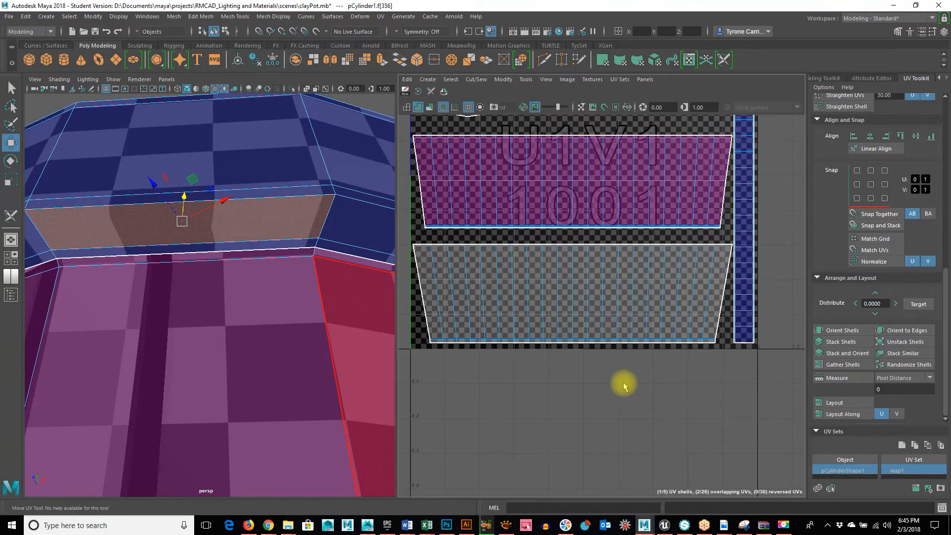
pyautogui.press('f')
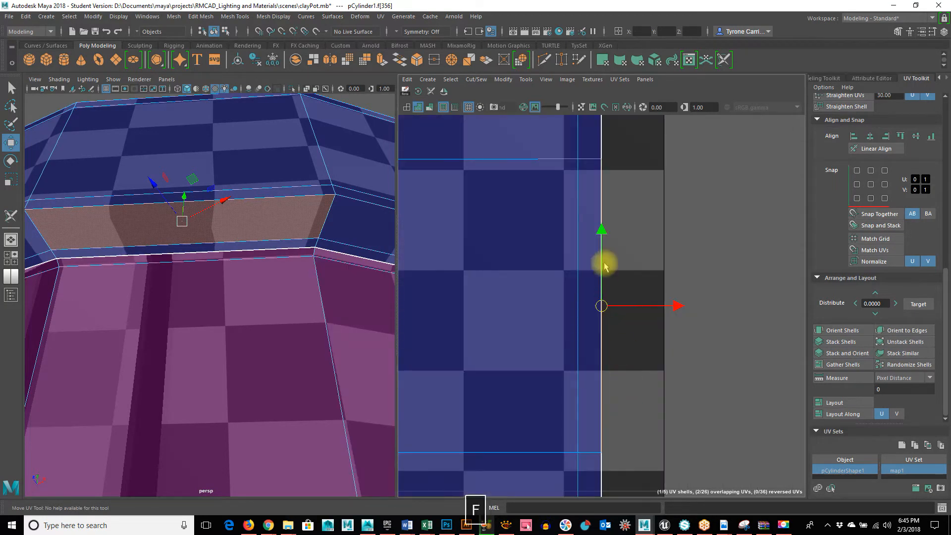
# - Select the UVs of the tall, narrow rim shell and unfold them along U
pyautogui.keyDown('alt'); pyautogui.moveTo(604, 266); pyautogui.dragTo(611, 355, button='right'); pyautogui.keyUp('alt')
pyautogui.keyDown('alt'); pyautogui.moveTo(611, 355); pyautogui.dragTo(607, 302, button='middle'); pyautogui.keyUp('alt')
pyautogui.moveTo(578, 206); pyautogui.dragTo(623, 205, button='right')
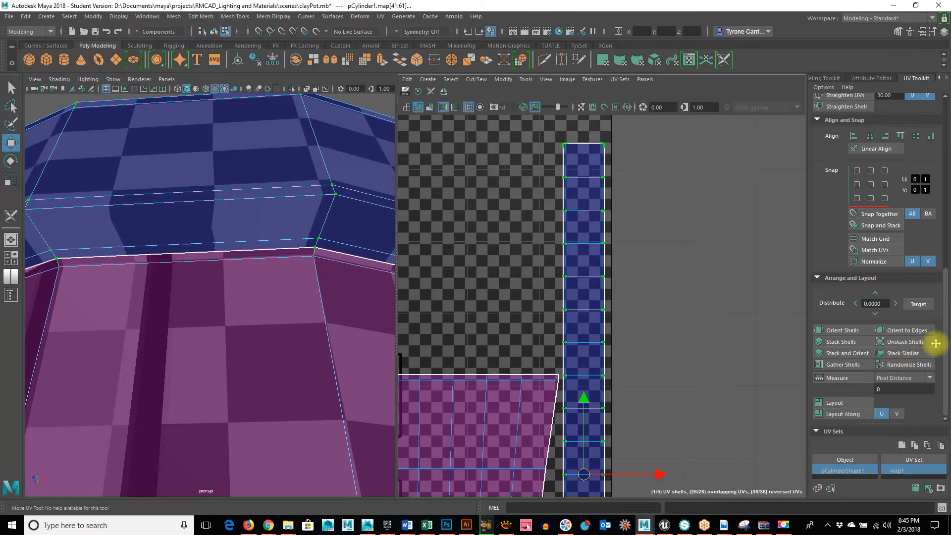
pyautogui.scroll(5, 922, 323)
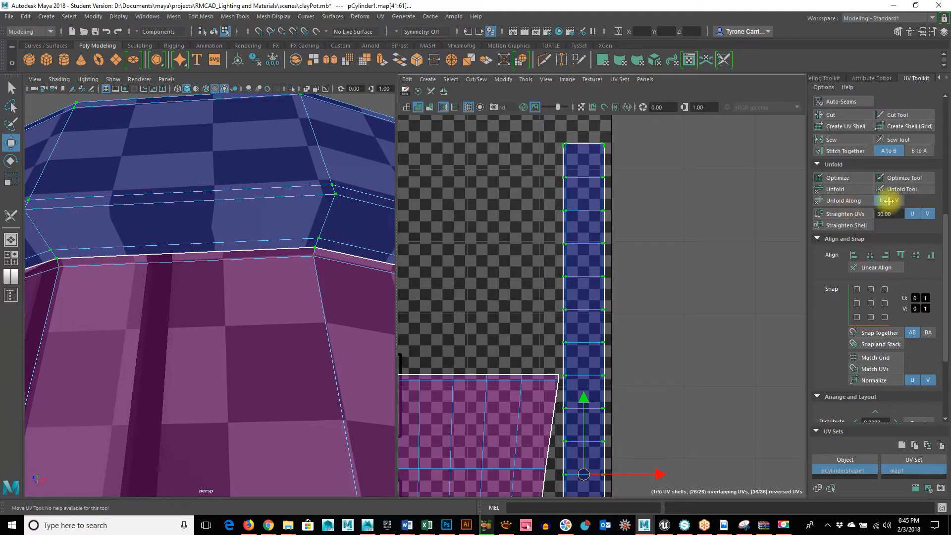
pyautogui.click(836, 201)
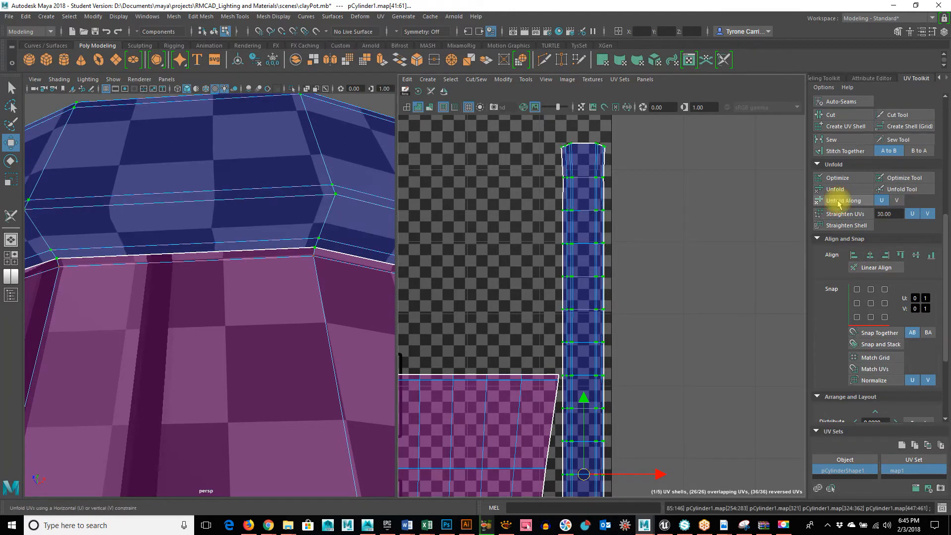
pyautogui.click(837, 203)
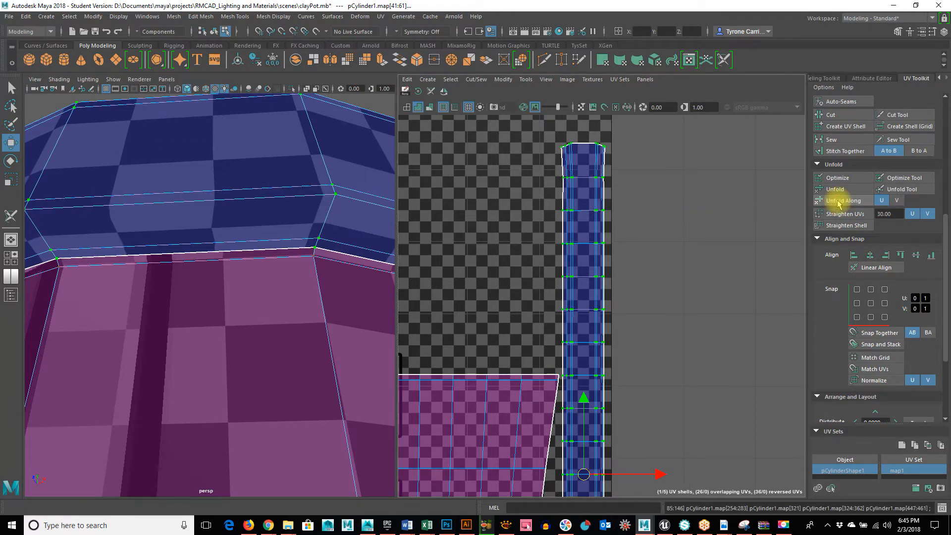
# - Unfold the rim shell's UVs along V, and once more along U
pyautogui.keyDown('alt'); pyautogui.moveTo(563, 299); pyautogui.dragTo(549, 305, button='right'); pyautogui.keyUp('alt')
pyautogui.keyDown('alt'); pyautogui.moveTo(587, 348); pyautogui.dragTo(603, 208, button='middle'); pyautogui.keyUp('alt')
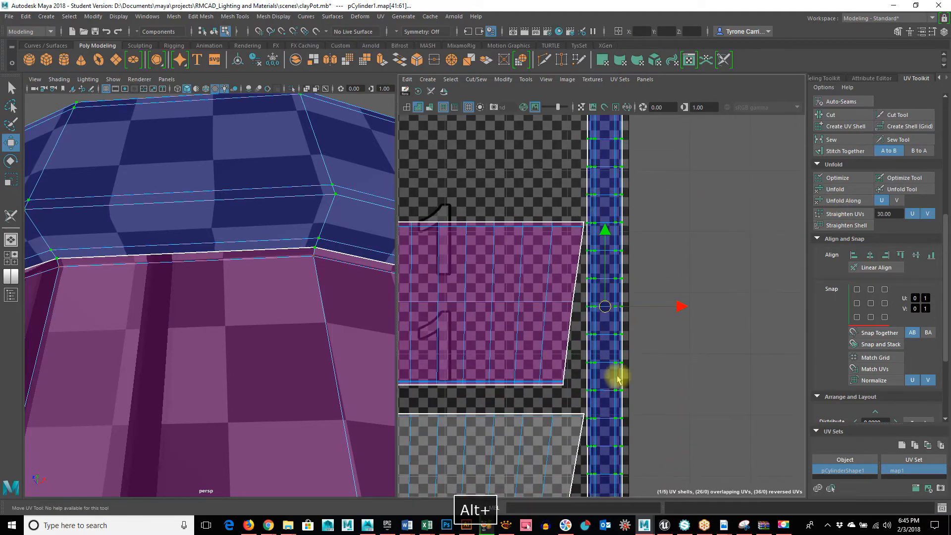
pyautogui.keyDown('alt'); pyautogui.moveTo(616, 374); pyautogui.dragTo(692, 191, button='middle'); pyautogui.keyUp('alt')
pyautogui.keyDown('alt'); pyautogui.moveTo(251, 253); pyautogui.dragTo(335, 237); pyautogui.keyUp('alt')
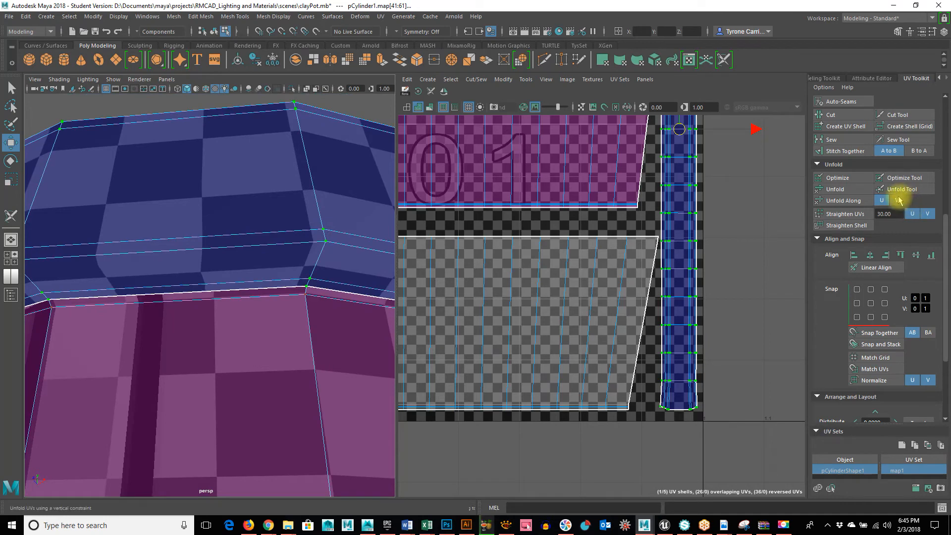
pyautogui.click(898, 199)
pyautogui.click(834, 201)
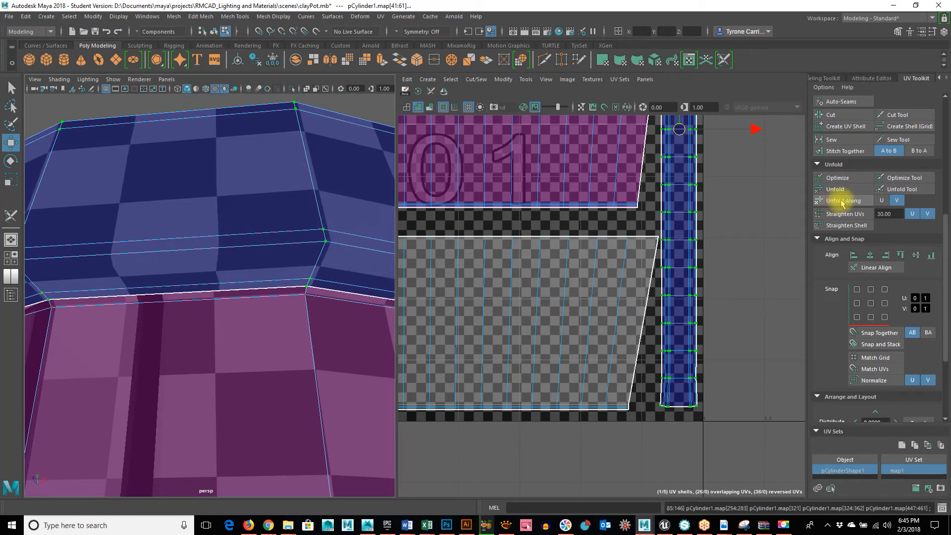
pyautogui.click(882, 201)
pyautogui.click(853, 203)
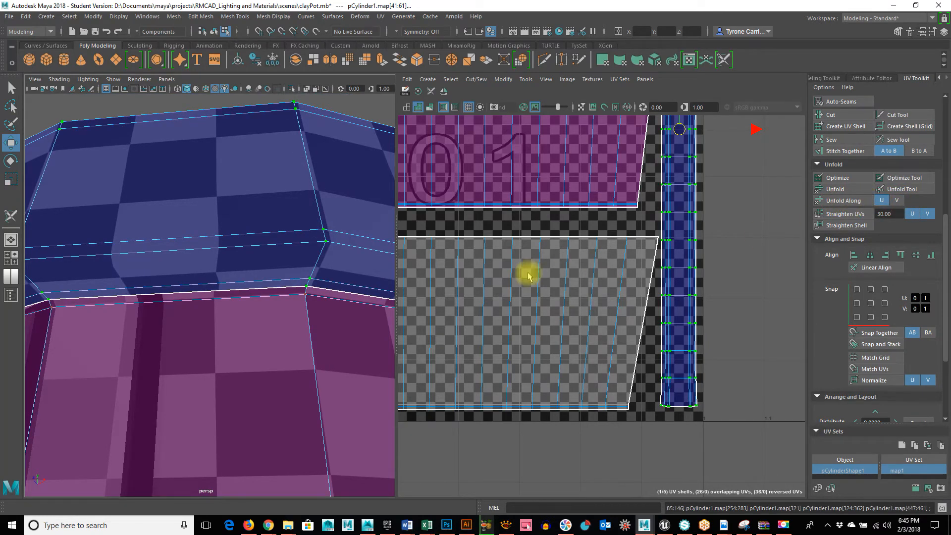
# - Return to object selection and examine the checker pattern on the rim, inner wall and outer wall
pyautogui.keyDown('alt'); pyautogui.moveTo(537, 269); pyautogui.dragTo(543, 343, button='middle'); pyautogui.keyUp('alt')
pyautogui.keyDown('alt'); pyautogui.moveTo(590, 352); pyautogui.dragTo(464, 344, button='right'); pyautogui.keyUp('alt')
pyautogui.keyDown('alt'); pyautogui.moveTo(506, 282); pyautogui.dragTo(549, 379, button='middle'); pyautogui.keyUp('alt')
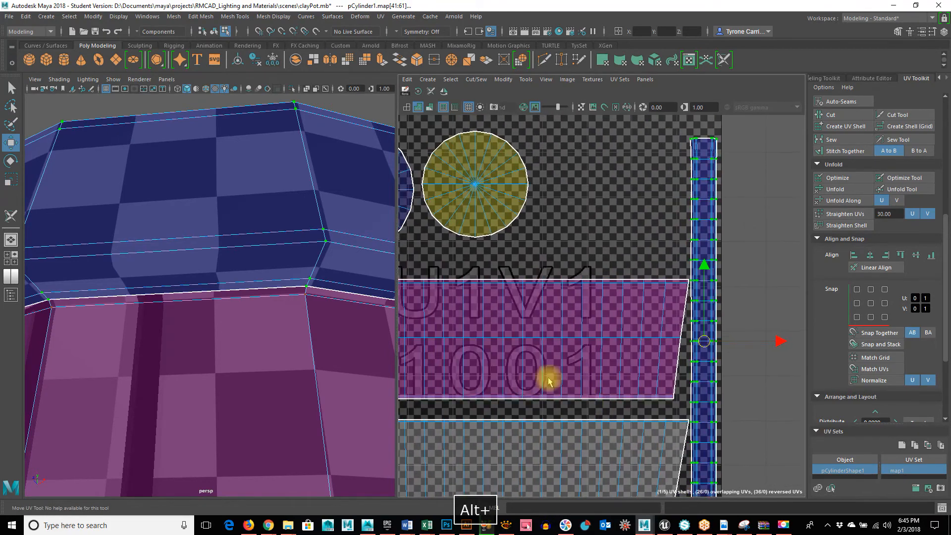
pyautogui.keyDown('alt'); pyautogui.moveTo(356, 298); pyautogui.dragTo(216, 276); pyautogui.keyUp('alt')
pyautogui.moveTo(216, 240); pyautogui.dragTo(280, 224, button='right')
pyautogui.keyDown('alt'); pyautogui.moveTo(303, 304); pyautogui.dragTo(269, 249); pyautogui.keyUp('alt')
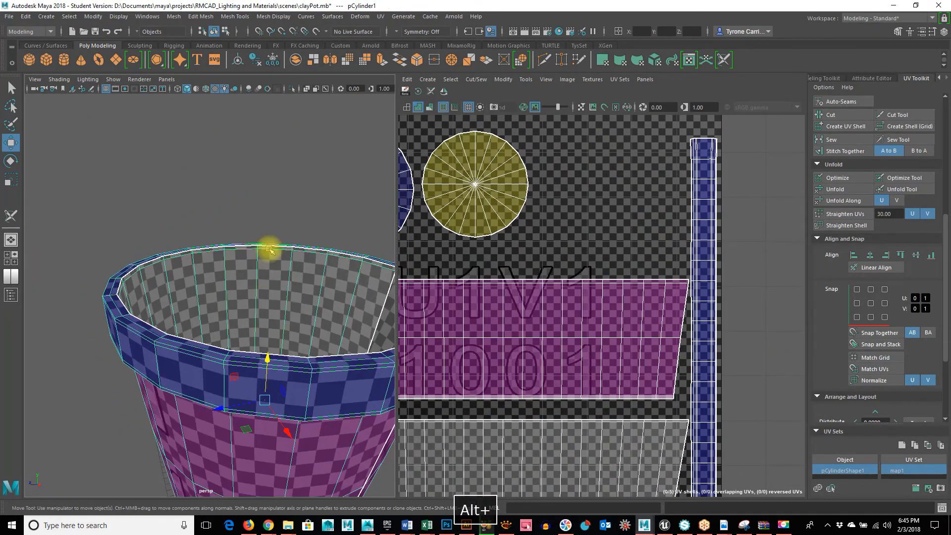
pyautogui.keyDown('alt'); pyautogui.moveTo(333, 408); pyautogui.dragTo(206, 273); pyautogui.keyUp('alt')
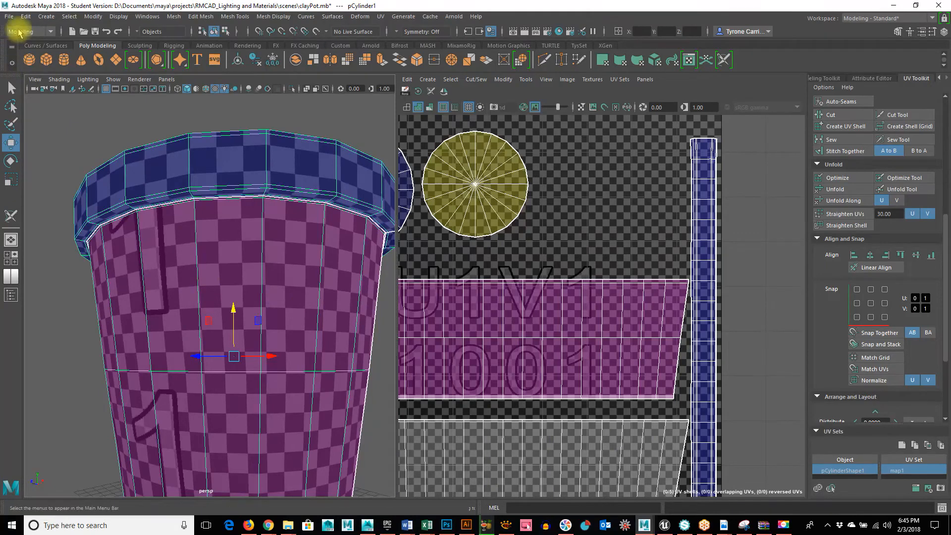
# - Export the selected pot as an FBX over the existing ClayPot.fbx in the scenes folder
pyautogui.click(9, 16)
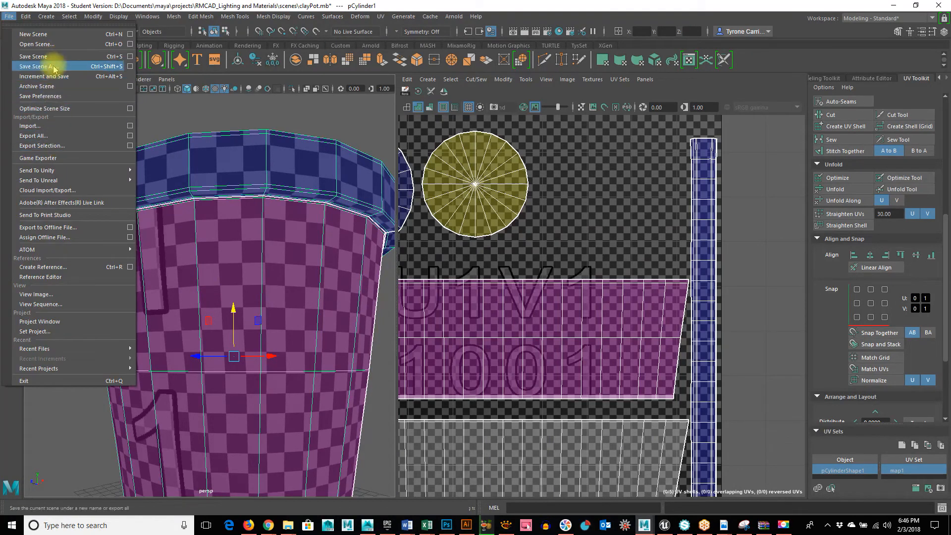
pyautogui.click(42, 146)
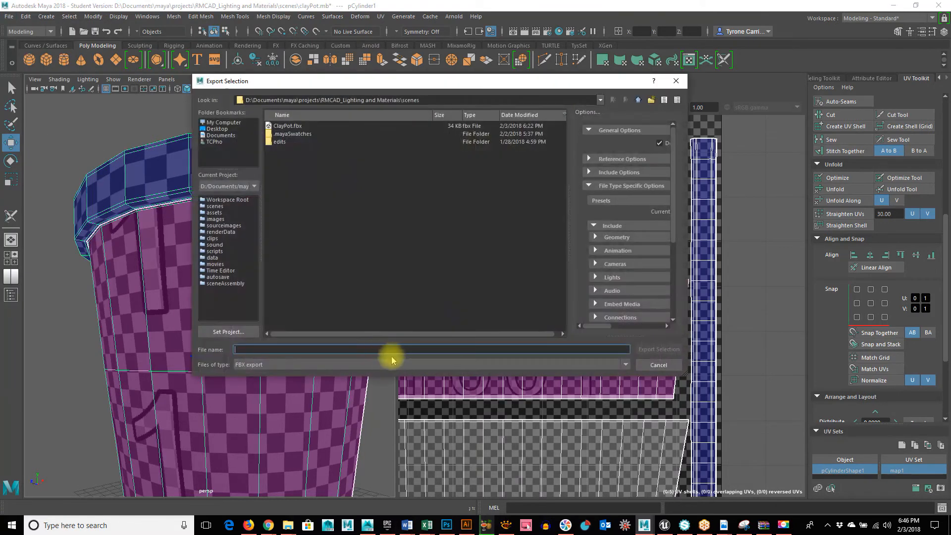
pyautogui.click(288, 126)
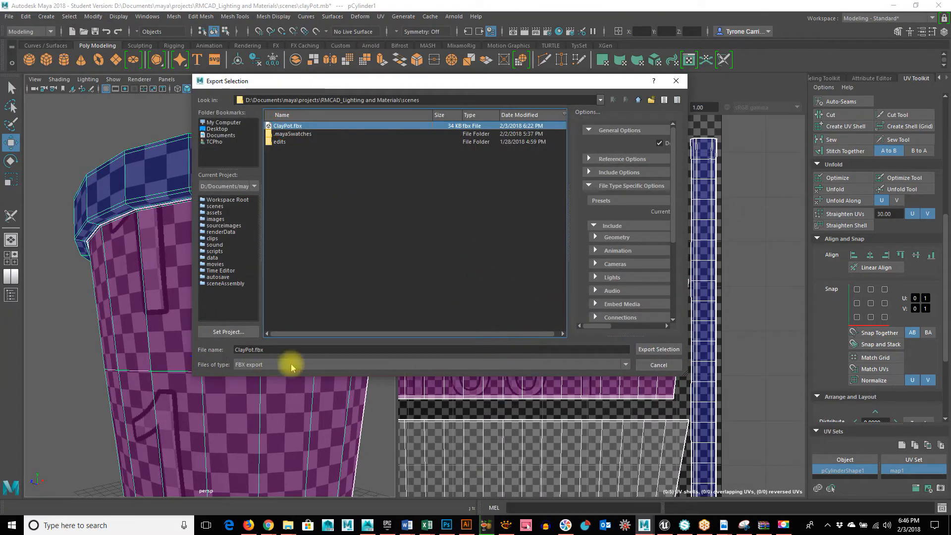
pyautogui.click(659, 349)
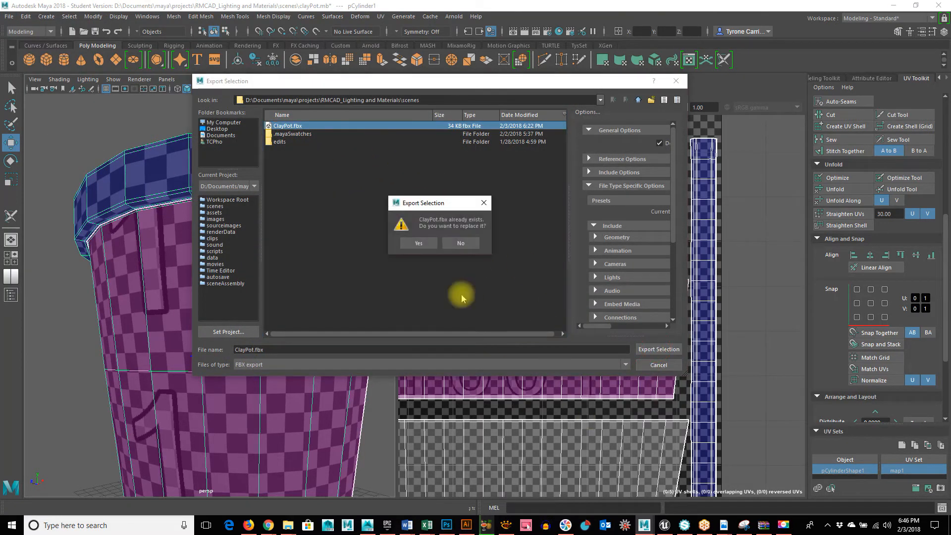
pyautogui.click(430, 246)
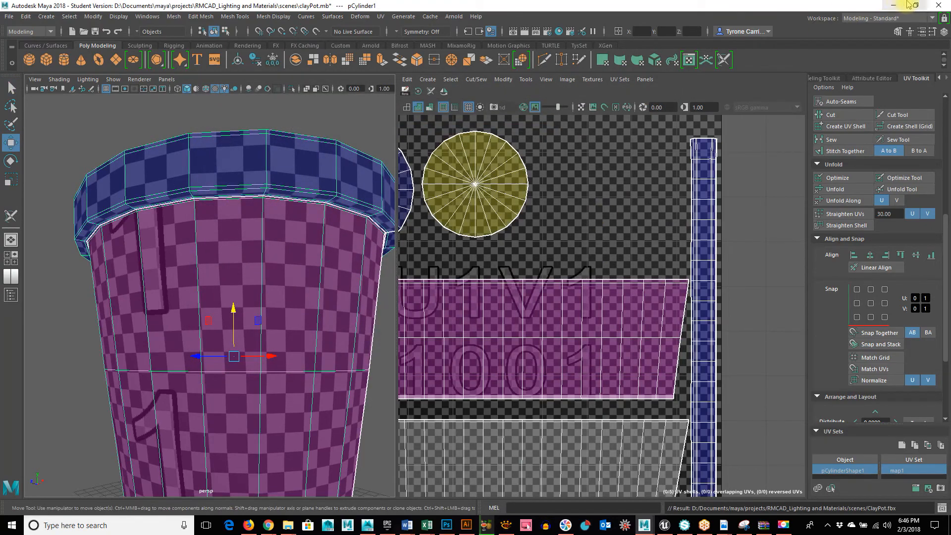
# - Switch to Mudbox and import the pot's revised UVs from the ClayPot file, matching by Vertex ID with a tolerance of 0.001
pyautogui.click(895, 4)
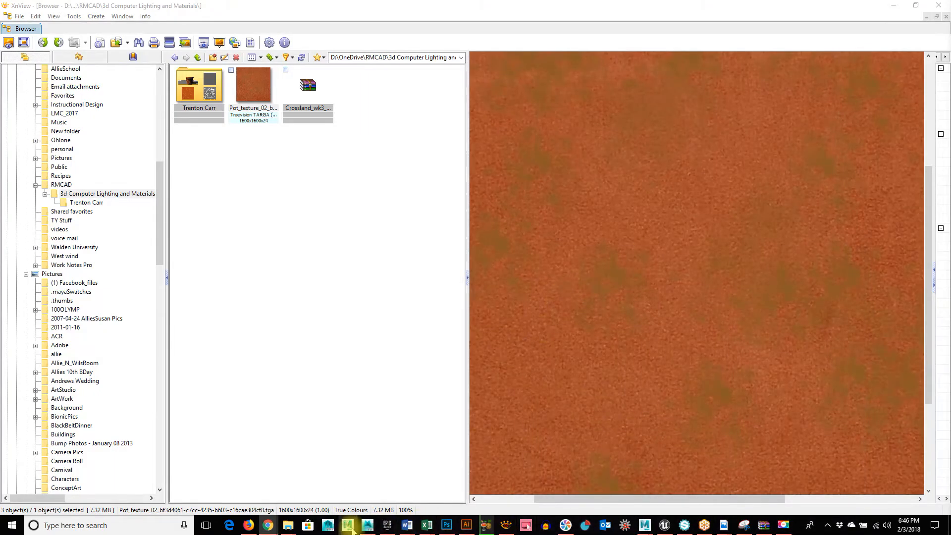
pyautogui.click(367, 524)
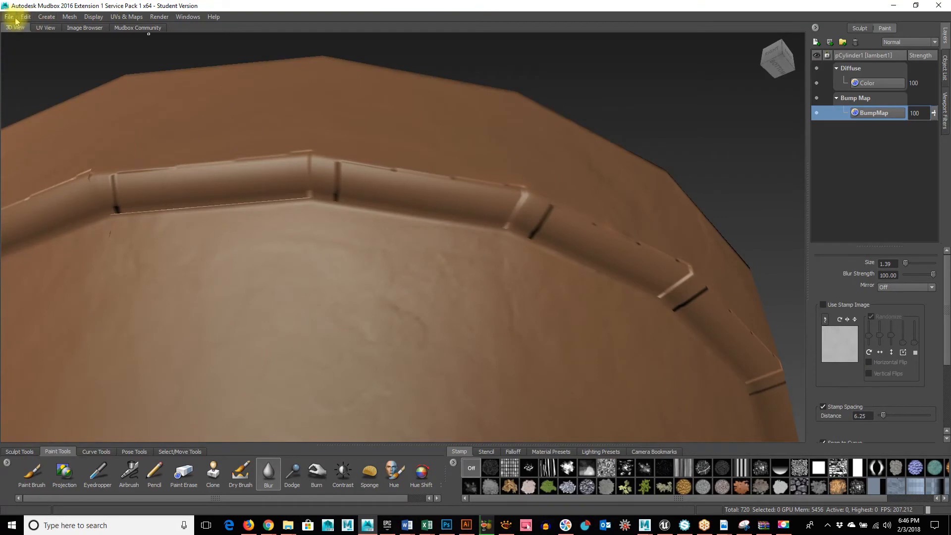
pyautogui.click(10, 18)
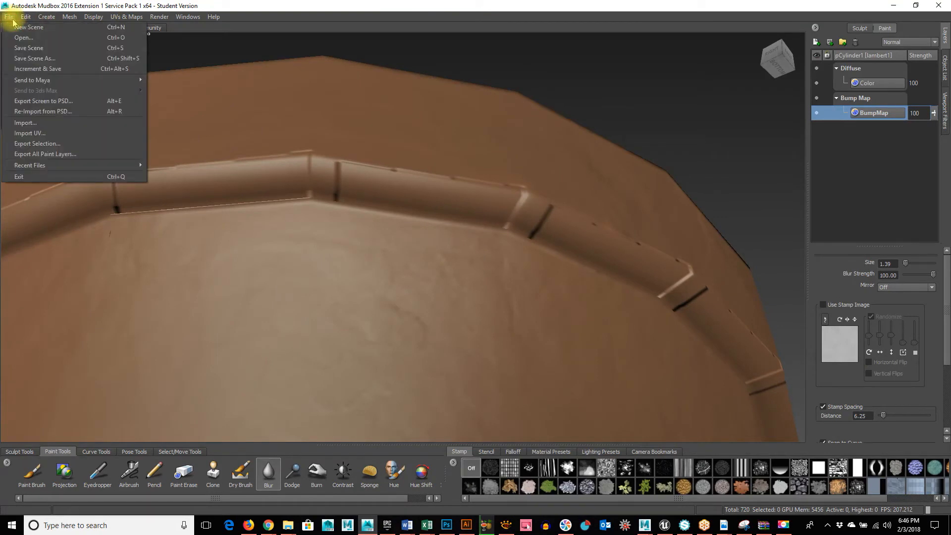
pyautogui.click(41, 133)
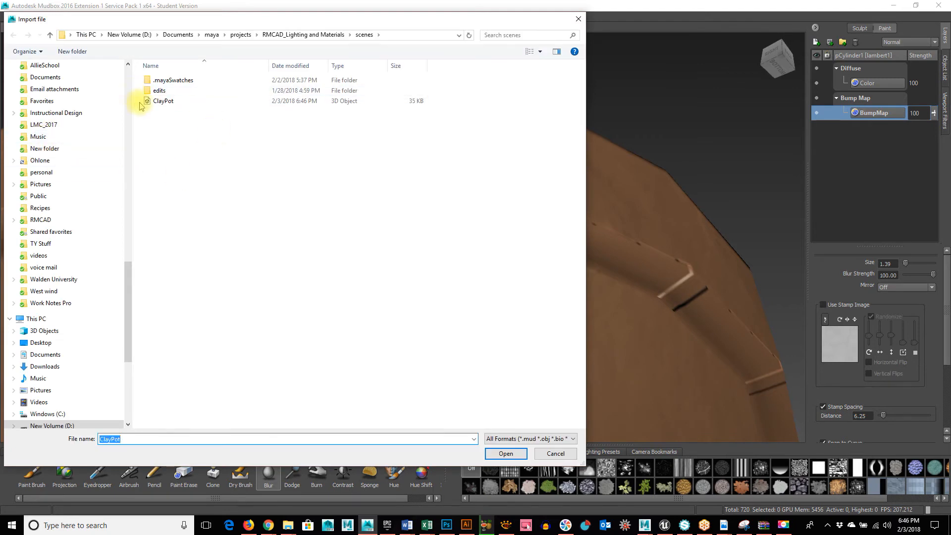
pyautogui.doubleClick(157, 101)
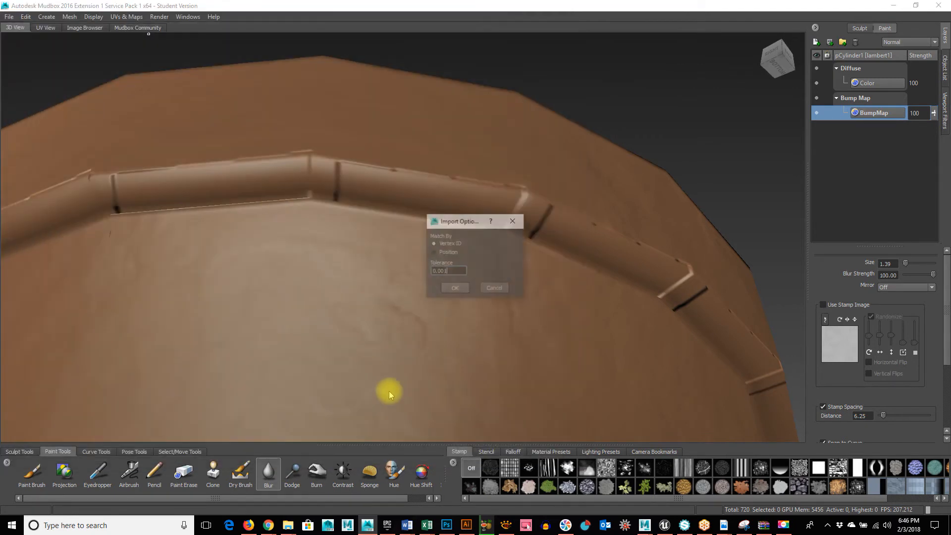
pyautogui.click(455, 290)
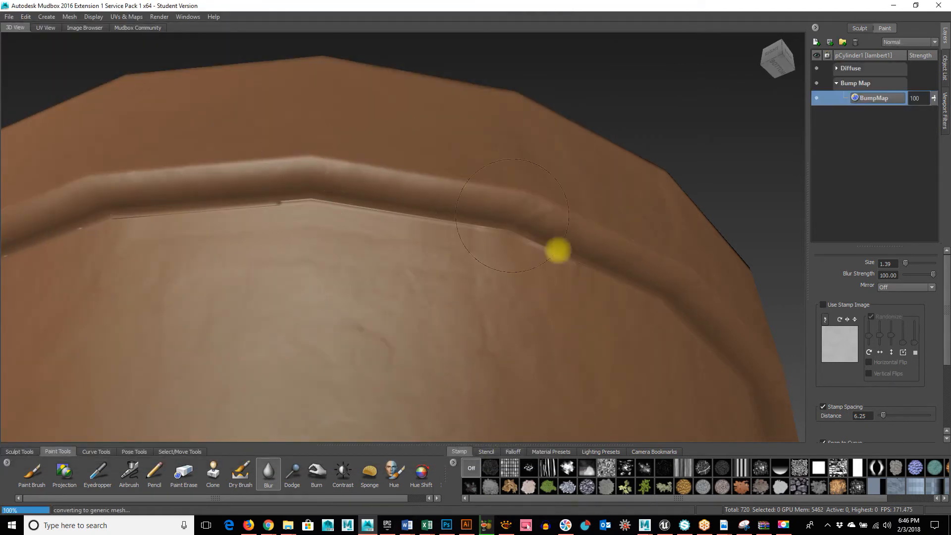
# - Inspect the rim from below and above, and blur the remaining bump artifacts along its top edge
pyautogui.keyDown('alt'); pyautogui.moveTo(526, 294); pyautogui.dragTo(491, 293, button='right'); pyautogui.keyUp('alt')
pyautogui.keyDown('alt'); pyautogui.moveTo(512, 278); pyautogui.dragTo(377, 404); pyautogui.keyUp('alt')
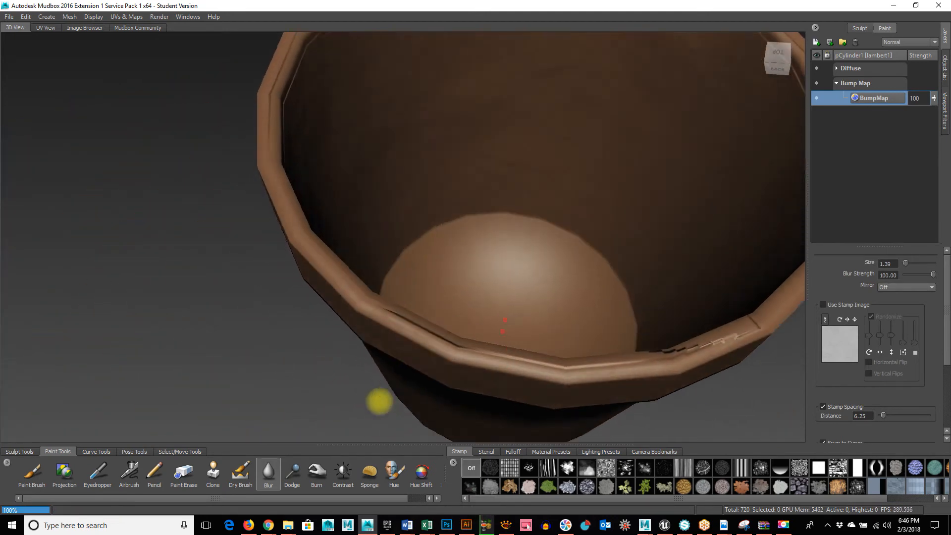
pyautogui.keyDown('alt'); pyautogui.moveTo(375, 342); pyautogui.dragTo(445, 284); pyautogui.keyUp('alt')
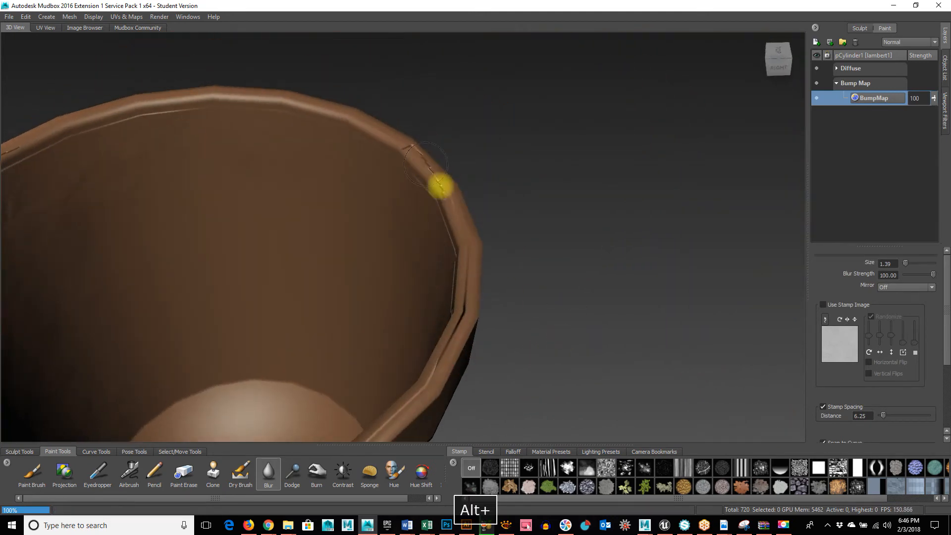
pyautogui.keyDown('alt'); pyautogui.moveTo(439, 187); pyautogui.dragTo(482, 260, button='right'); pyautogui.keyUp('alt')
pyautogui.moveTo(482, 260)
pyautogui.keyDown('alt'); pyautogui.mouseDown()
pyautogui.moveTo(284, 295)
pyautogui.moveTo(395, 312)
pyautogui.moveTo(505, 278)
pyautogui.moveTo(356, 258)
pyautogui.moveTo(207, 264)
pyautogui.mouseUp(); pyautogui.keyUp('alt')
pyautogui.moveTo(613, 300)
pyautogui.mouseDown()
pyautogui.moveTo(690, 342)
pyautogui.moveTo(734, 381)
pyautogui.mouseUp()
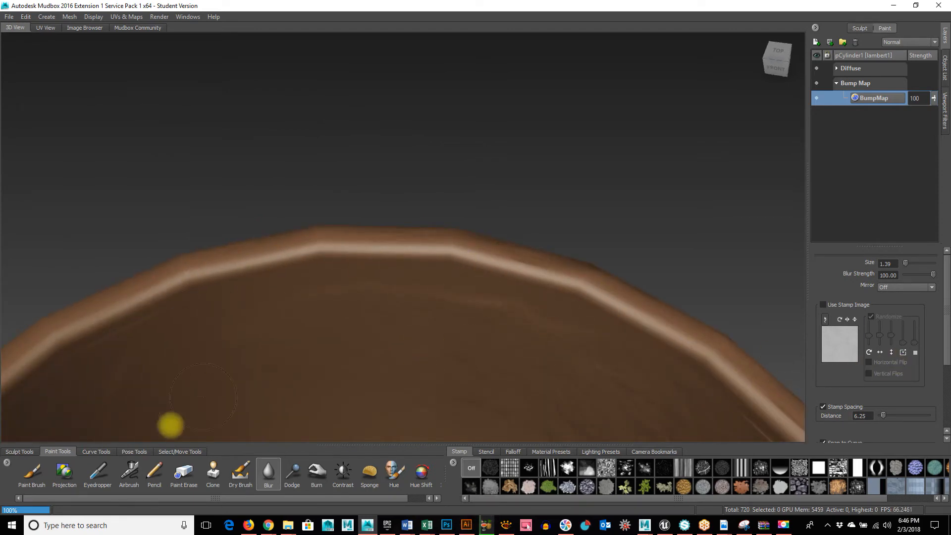
# - Paint white bump relief with the cloudy stamp on the rim's inner edge, outer band and underside using the Paint Brush
pyautogui.click(39, 480)
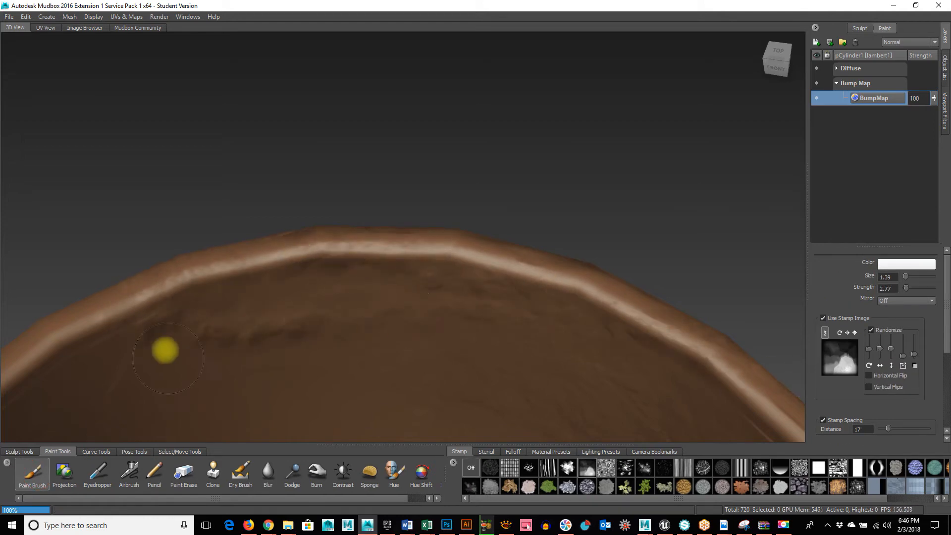
pyautogui.keyDown('alt'); pyautogui.moveTo(165, 350); pyautogui.dragTo(532, 299); pyautogui.keyUp('alt')
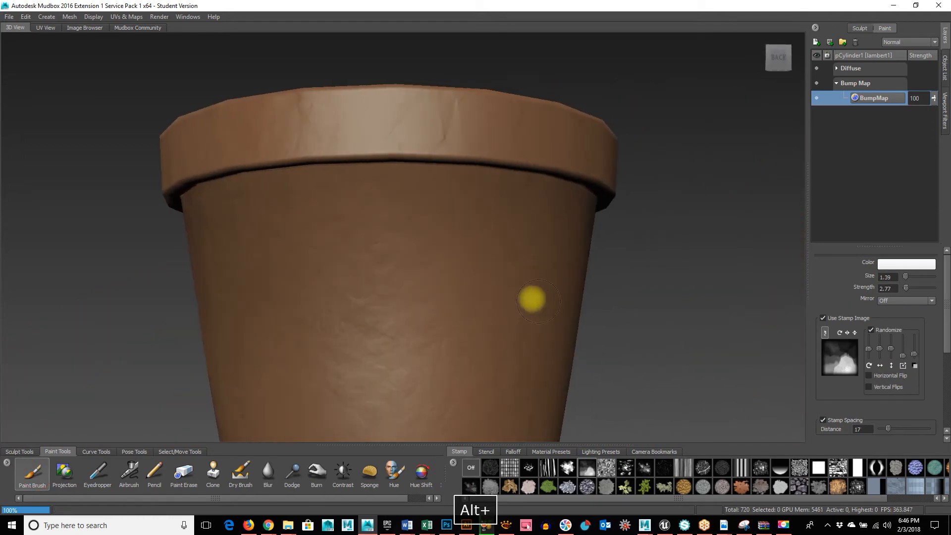
pyautogui.keyDown('alt'); pyautogui.moveTo(356, 159); pyautogui.dragTo(482, 208); pyautogui.keyUp('alt')
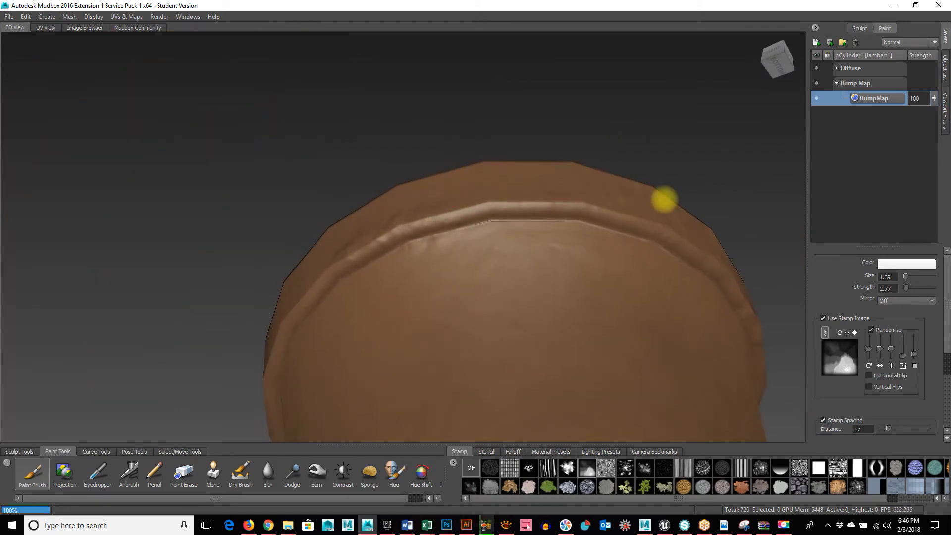
pyautogui.keyDown('alt'); pyautogui.moveTo(428, 263); pyautogui.dragTo(480, 268); pyautogui.keyUp('alt')
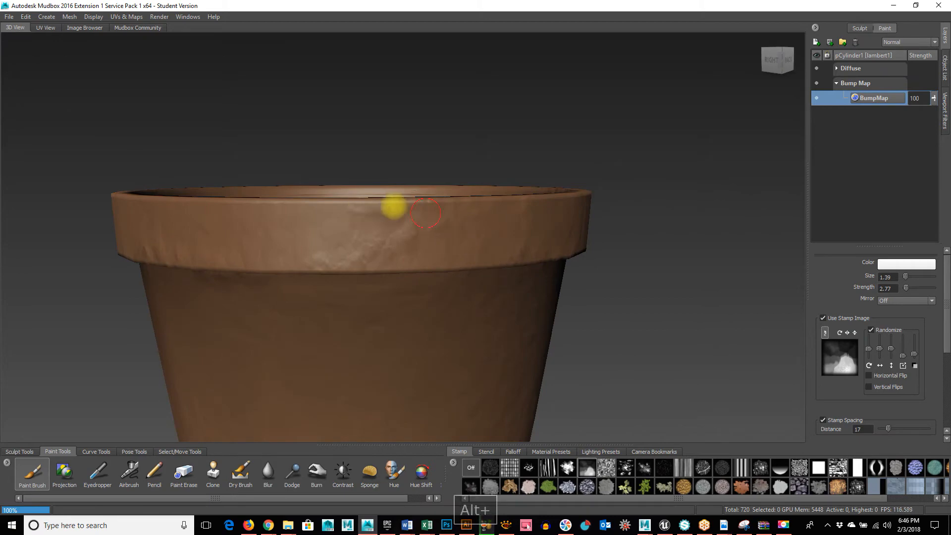
# - Add more bump relief strokes along the upper edge and outer band of the rim
pyautogui.keyDown('alt'); pyautogui.moveTo(442, 327); pyautogui.dragTo(500, 280, button='right'); pyautogui.keyUp('alt')
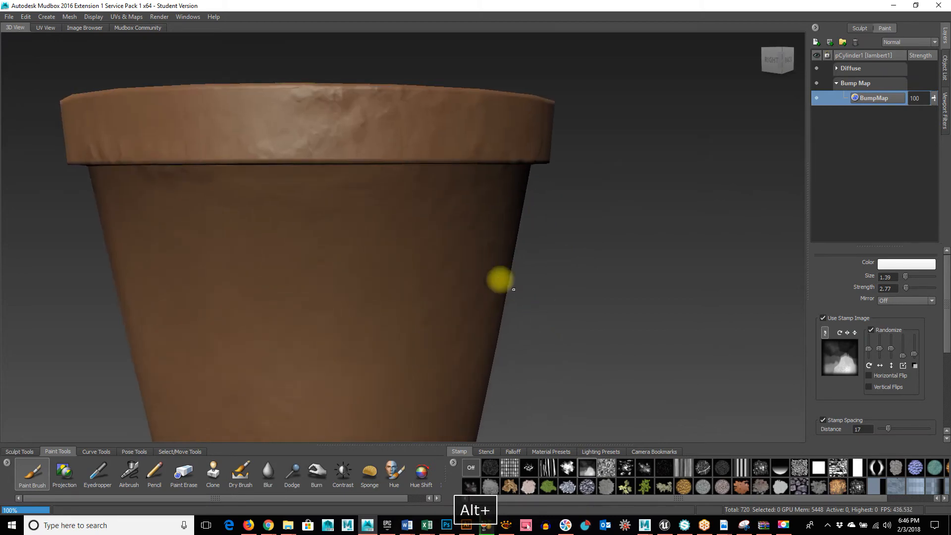
pyautogui.keyDown('alt'); pyautogui.moveTo(500, 279); pyautogui.dragTo(432, 289); pyautogui.keyUp('alt')
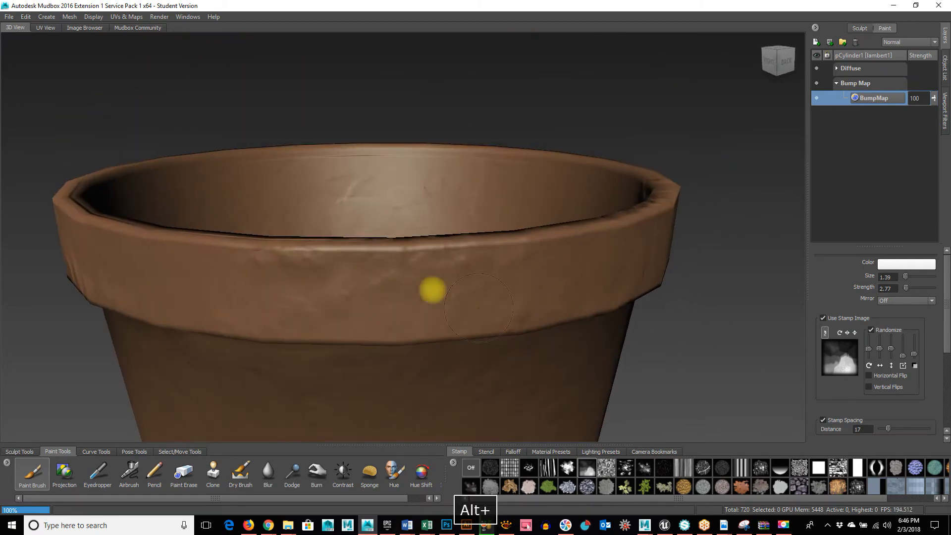
pyautogui.moveTo(262, 254); pyautogui.dragTo(387, 246)
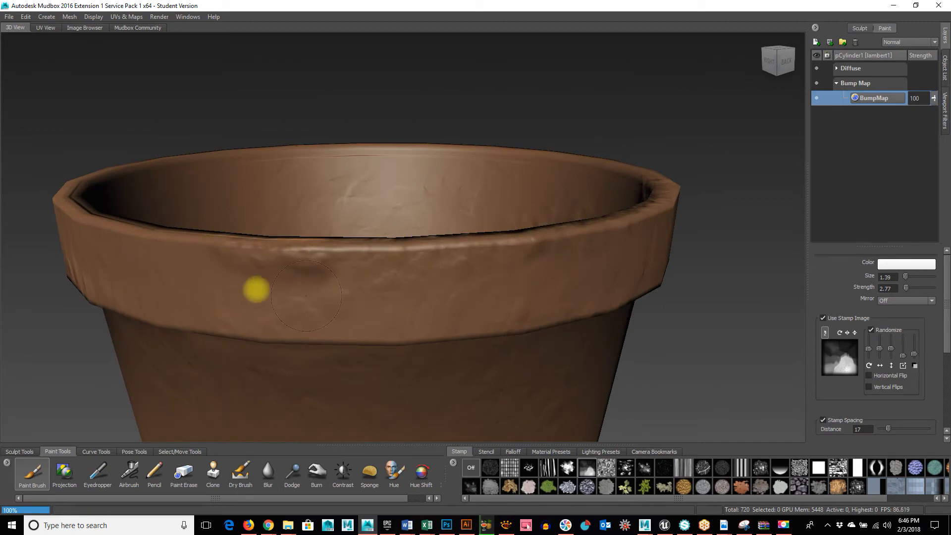
pyautogui.keyDown('alt'); pyautogui.moveTo(76, 279); pyautogui.dragTo(409, 287); pyautogui.keyUp('alt')
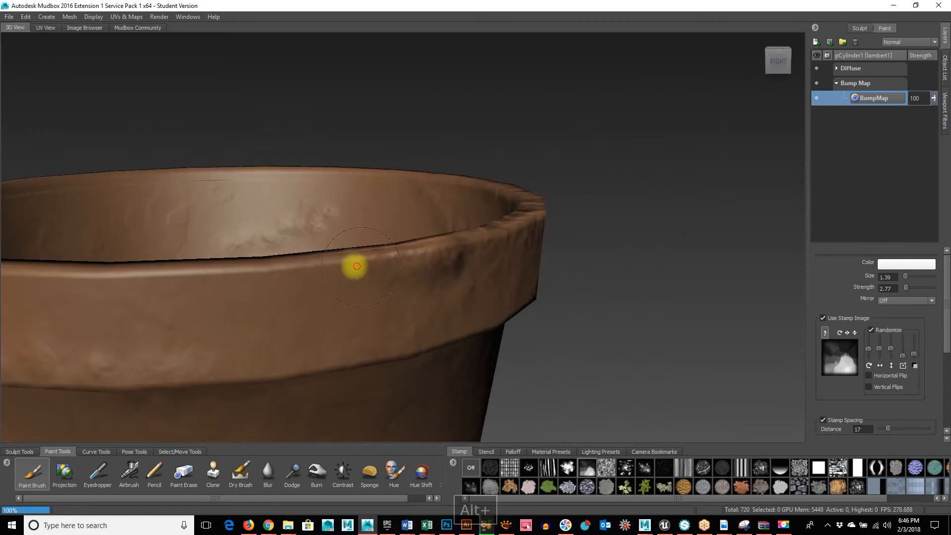
pyautogui.moveTo(576, 324)
pyautogui.keyDown('alt'); pyautogui.mouseDown()
pyautogui.moveTo(503, 317)
pyautogui.moveTo(830, 194)
pyautogui.mouseUp(); pyautogui.keyUp('alt')
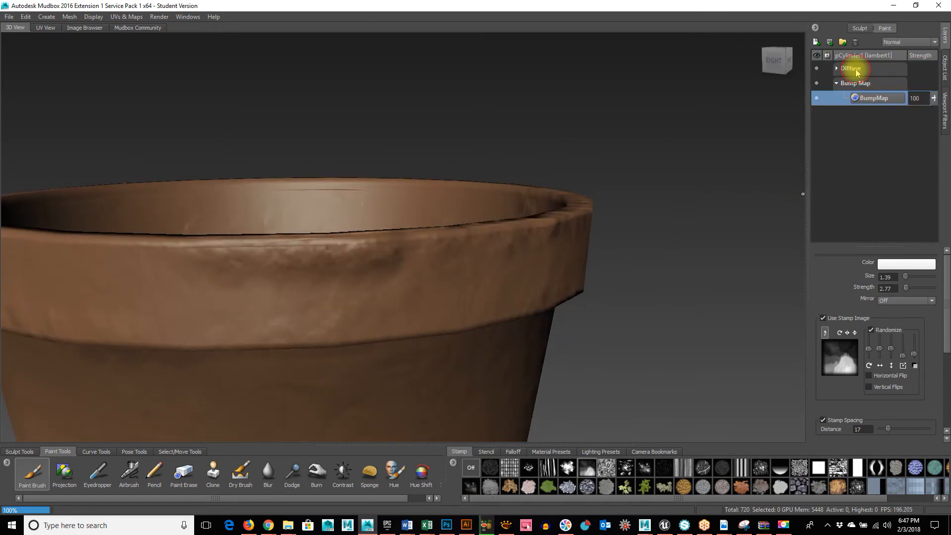
# - Activate the diffuse Color layer, choose a very dark brown brush colour, and paint dark stains along the rim's upper edge
pyautogui.click(837, 68)
pyautogui.click(860, 83)
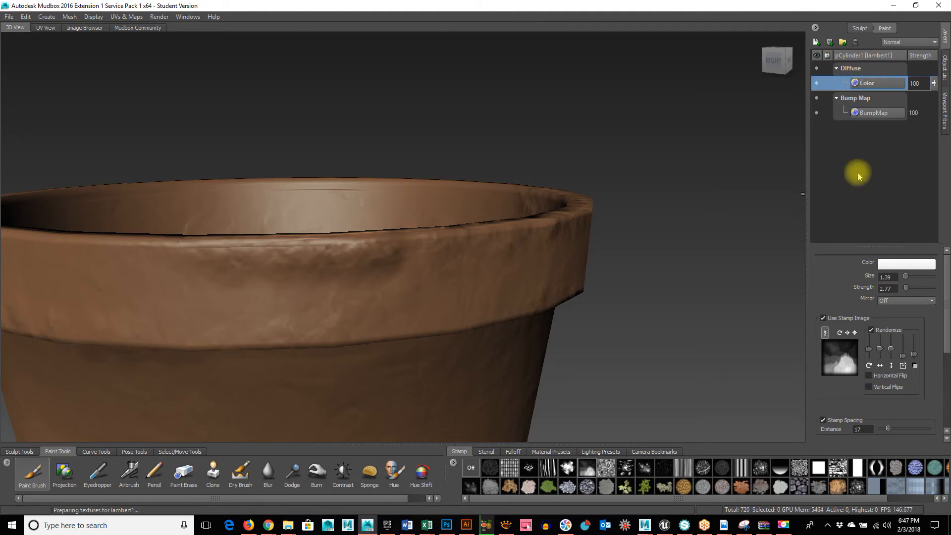
pyautogui.click(905, 265)
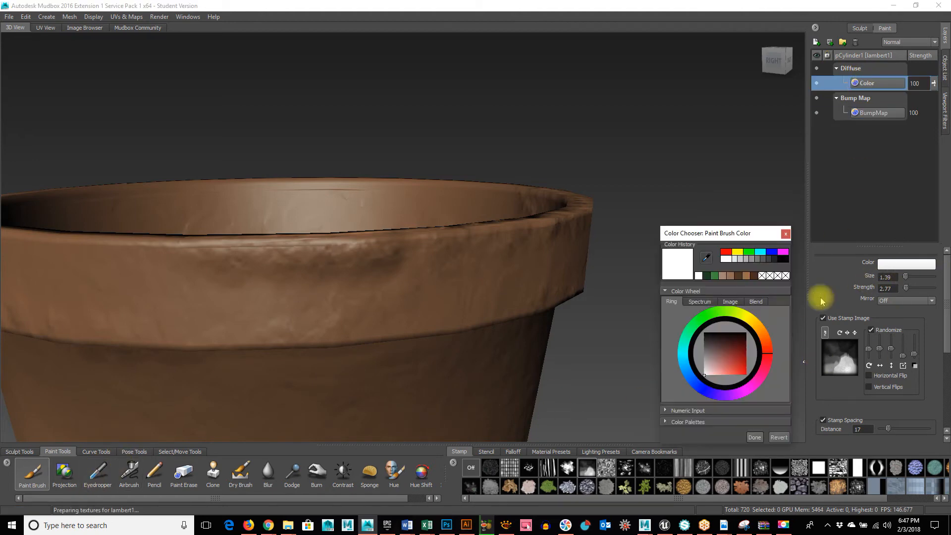
pyautogui.click(754, 276)
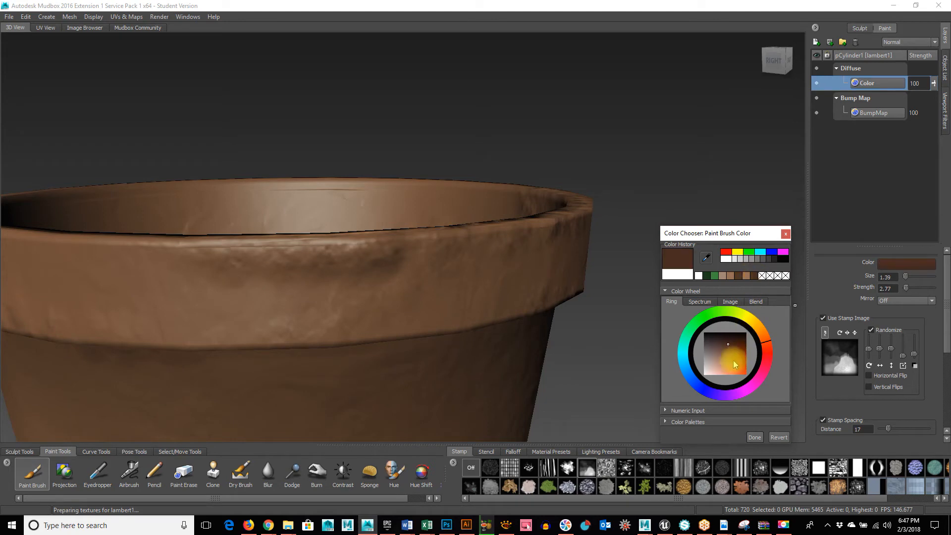
pyautogui.moveTo(368, 247)
pyautogui.mouseDown()
pyautogui.moveTo(352, 252)
pyautogui.moveTo(385, 251)
pyautogui.moveTo(358, 244)
pyautogui.mouseUp()
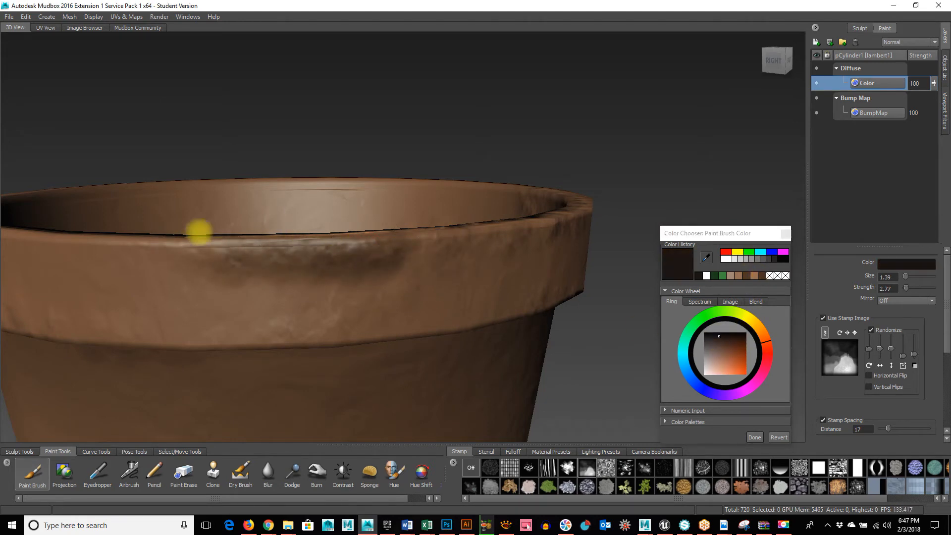
pyautogui.moveTo(545, 230)
pyautogui.keyDown('alt'); pyautogui.mouseDown()
pyautogui.moveTo(469, 259)
pyautogui.moveTo(540, 269)
pyautogui.mouseUp(); pyautogui.keyUp('alt')
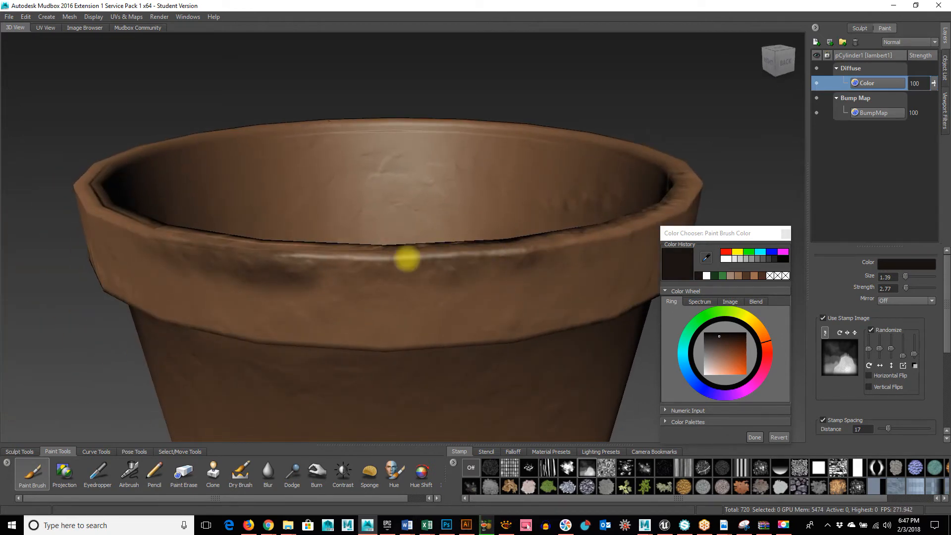
pyautogui.keyDown('alt'); pyautogui.moveTo(404, 259); pyautogui.dragTo(441, 244); pyautogui.keyUp('alt')
# - Activate the BumpMap layer and paint over the mossy patch at the pot's base with the white splatter stamp image
pyautogui.keyDown('alt'); pyautogui.moveTo(442, 243); pyautogui.dragTo(385, 278, button='right'); pyautogui.keyUp('alt')
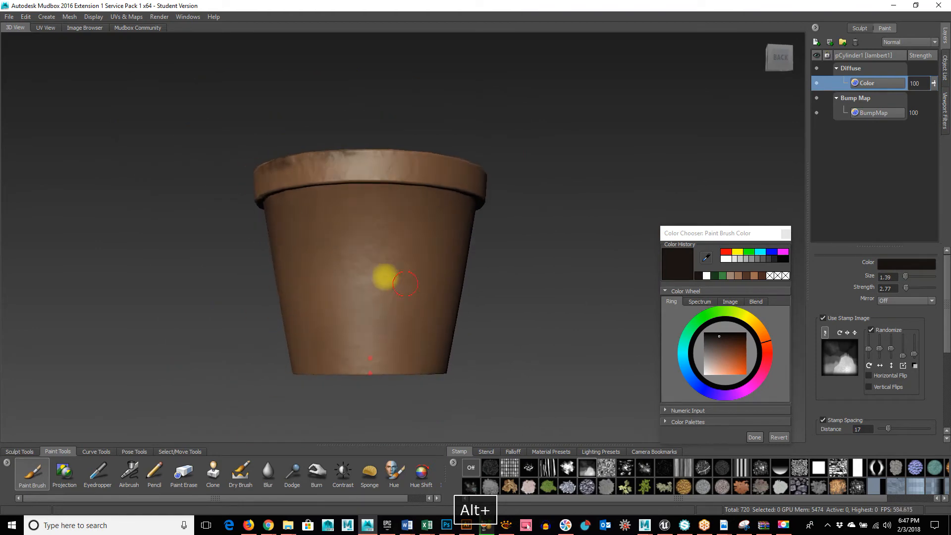
pyautogui.keyDown('alt'); pyautogui.moveTo(358, 326); pyautogui.dragTo(503, 329); pyautogui.keyUp('alt')
pyautogui.keyDown('alt'); pyautogui.moveTo(365, 329); pyautogui.dragTo(465, 289, button='middle'); pyautogui.keyUp('alt')
pyautogui.keyDown('alt'); pyautogui.moveTo(409, 301); pyautogui.dragTo(544, 307); pyautogui.keyUp('alt')
pyautogui.keyDown('alt'); pyautogui.moveTo(544, 307); pyautogui.dragTo(526, 322, button='right'); pyautogui.keyUp('alt')
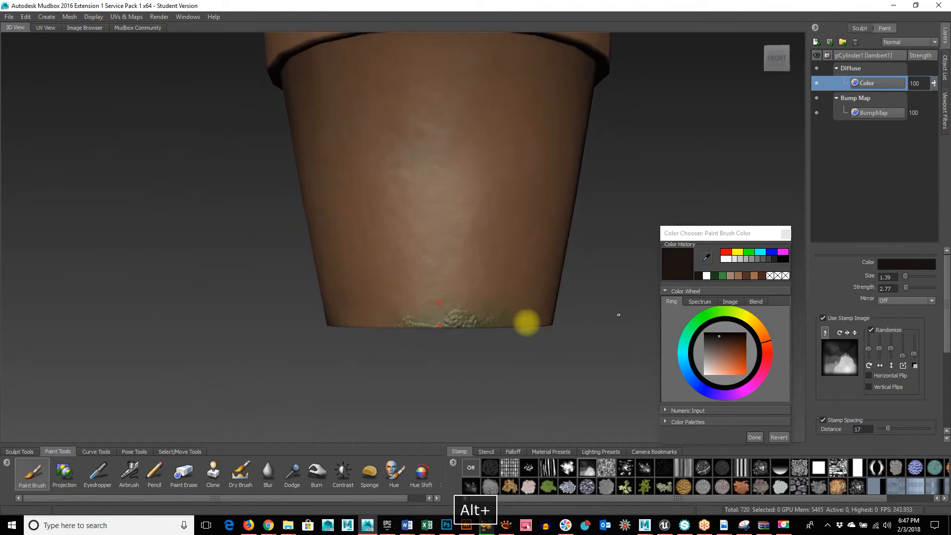
pyautogui.keyDown('alt'); pyautogui.moveTo(419, 341); pyautogui.dragTo(379, 342, button='middle'); pyautogui.keyUp('alt')
pyautogui.keyDown('alt'); pyautogui.moveTo(360, 363); pyautogui.dragTo(513, 379, button='right'); pyautogui.keyUp('alt')
pyautogui.keyDown('alt'); pyautogui.moveTo(513, 380); pyautogui.dragTo(395, 327, button='middle'); pyautogui.keyUp('alt')
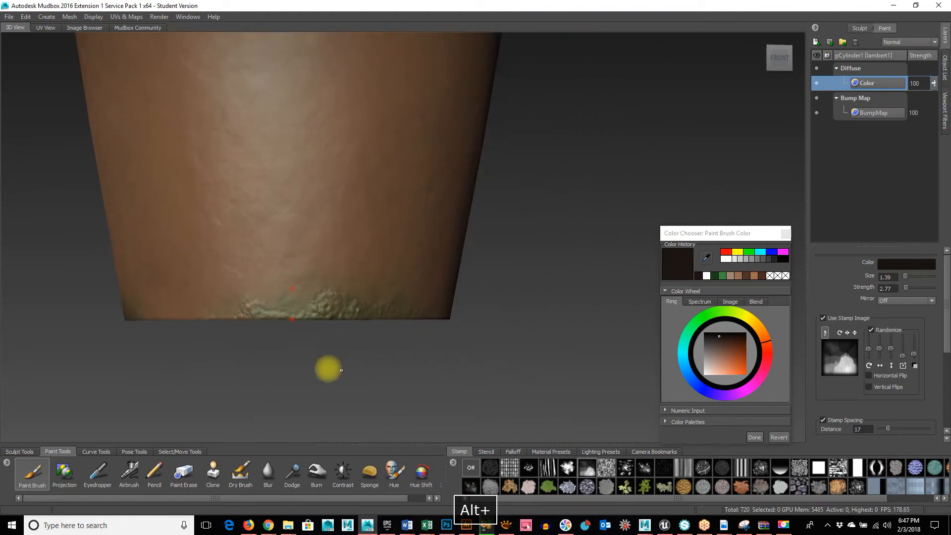
pyautogui.keyDown('alt'); pyautogui.moveTo(327, 369); pyautogui.dragTo(420, 357, button='right'); pyautogui.keyUp('alt')
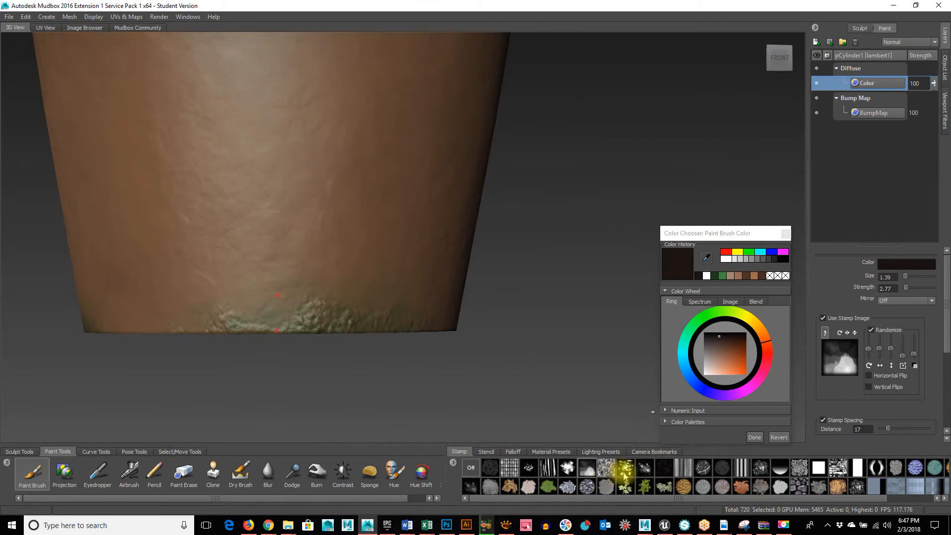
pyautogui.click(875, 112)
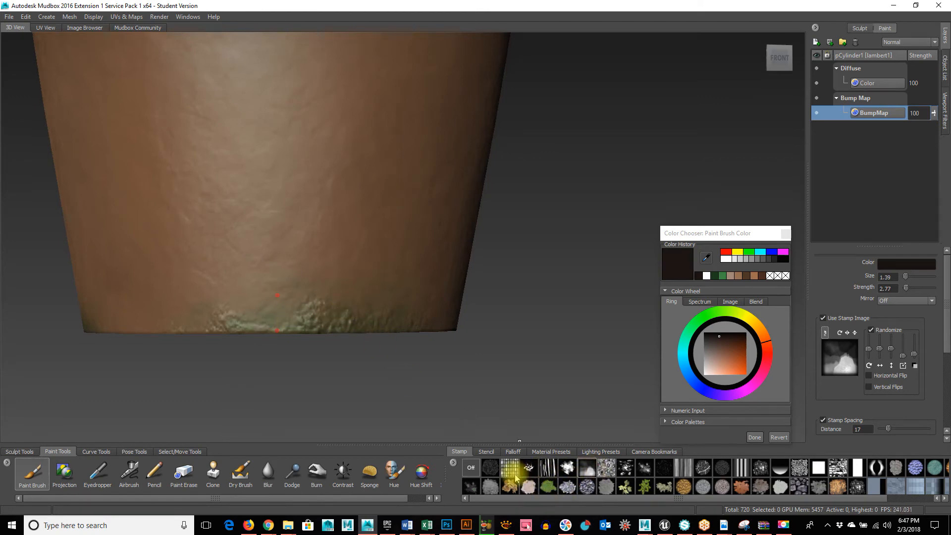
pyautogui.click(626, 467)
pyautogui.moveTo(304, 325); pyautogui.dragTo(291, 326)
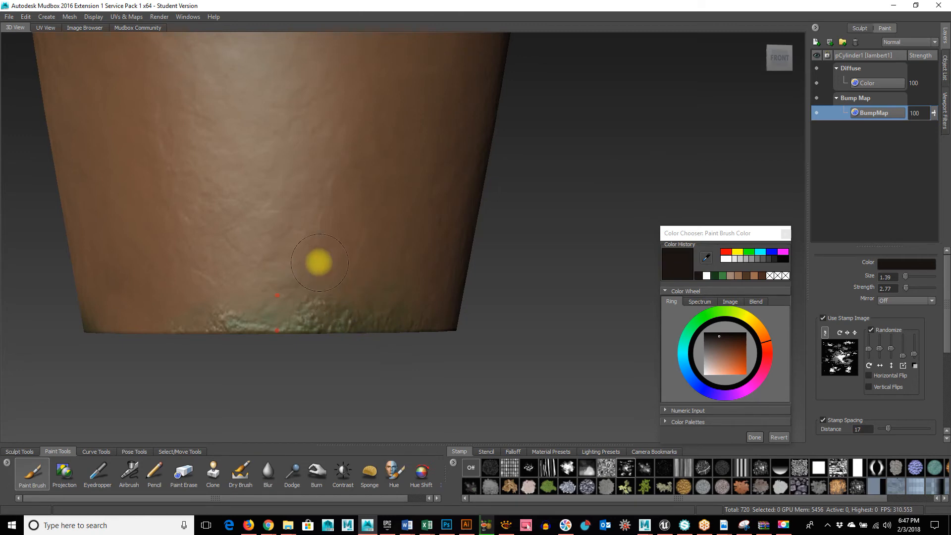
# - Set the brush colour to very light grey and paint bump relief over the moss at the pot's base, undoing the smoothing stroke
pyautogui.click(907, 267)
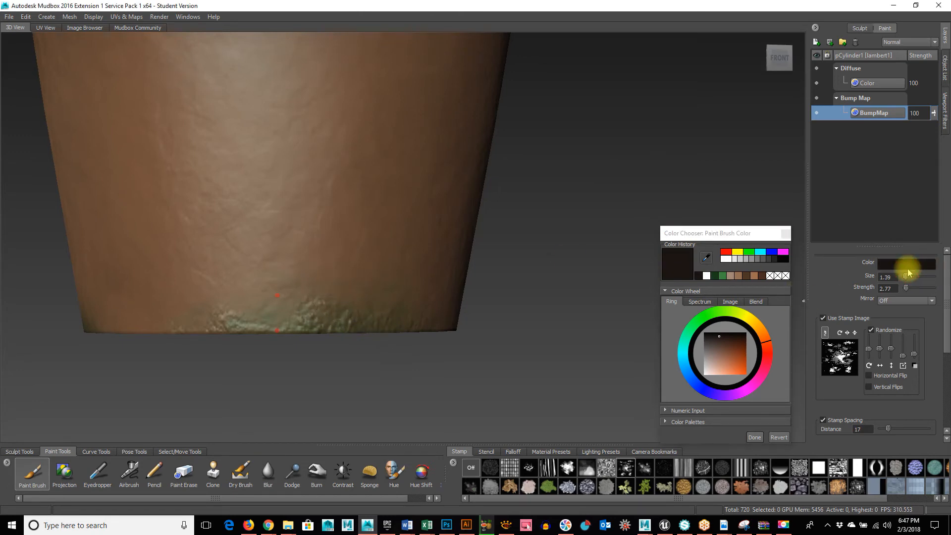
pyautogui.click(725, 260)
pyautogui.click(736, 259)
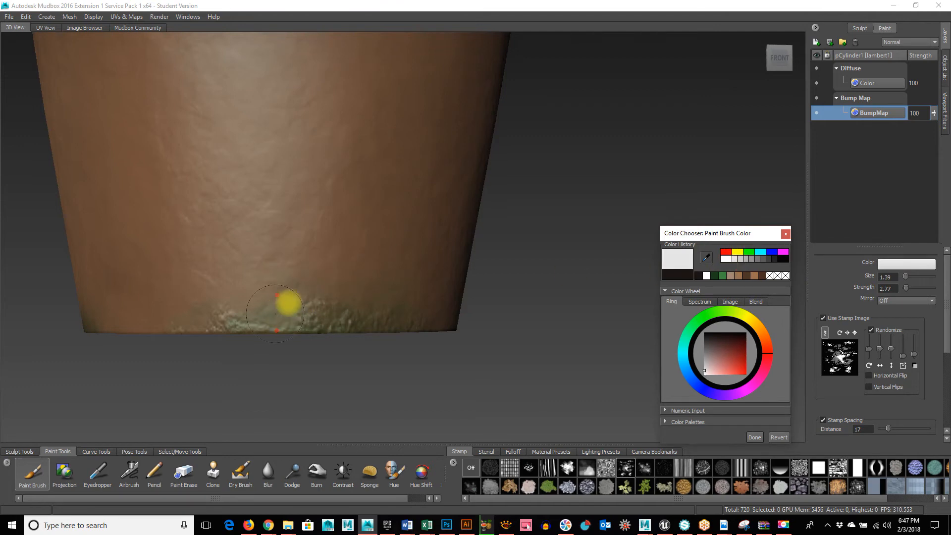
pyautogui.moveTo(289, 303)
pyautogui.mouseDown()
pyautogui.moveTo(287, 314)
pyautogui.moveTo(239, 339)
pyautogui.mouseUp()
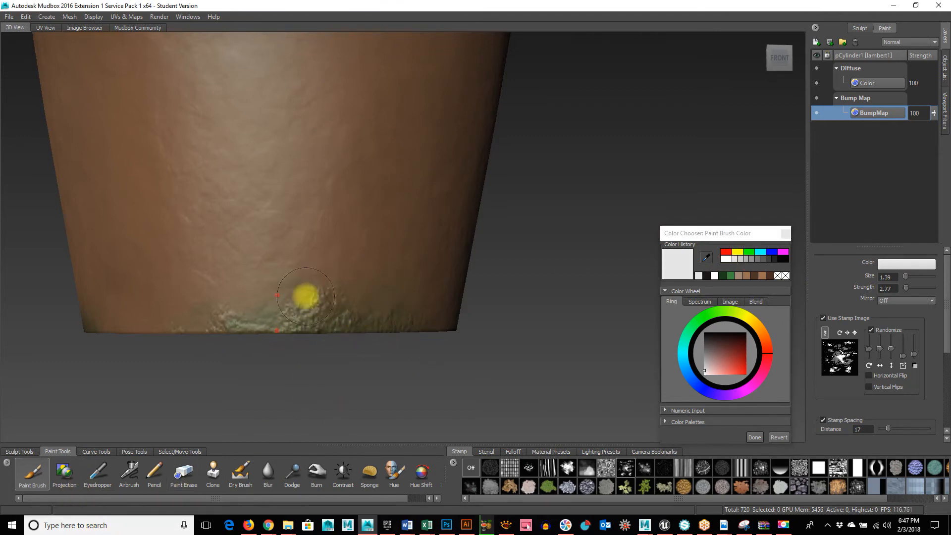
pyautogui.keyDown('shift'); pyautogui.moveTo(327, 297); pyautogui.dragTo(309, 319); pyautogui.keyUp('shift')
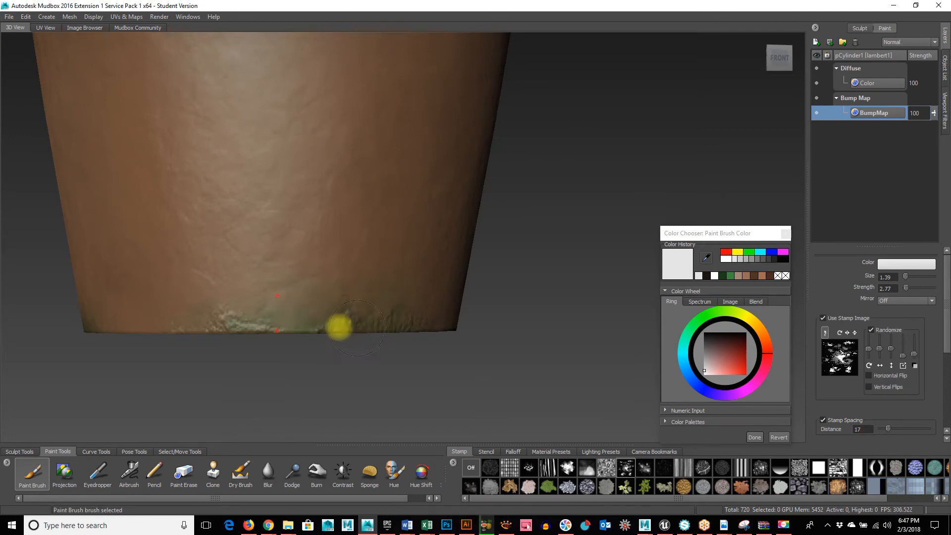
pyautogui.hotkey('ctrl', 'z')
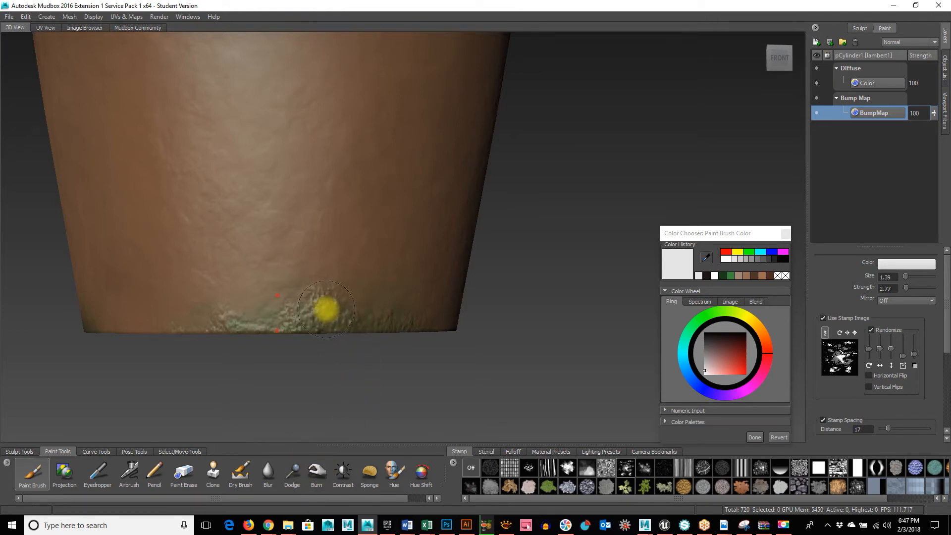
pyautogui.moveTo(329, 300)
pyautogui.keyDown('ctrl'); pyautogui.mouseDown()
pyautogui.moveTo(325, 312)
pyautogui.moveTo(393, 326)
pyautogui.mouseUp(); pyautogui.keyUp('ctrl')
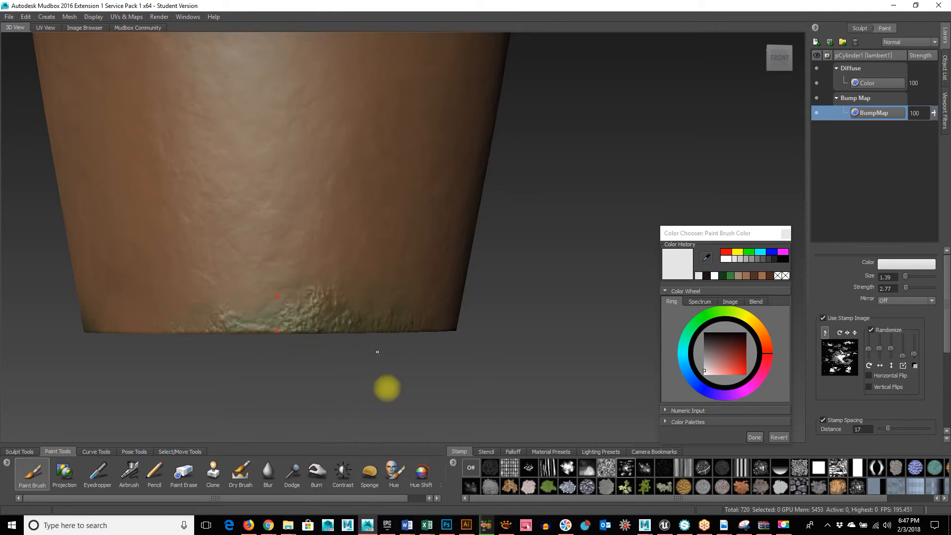
# - Burn the bump map across the moss at the pot's base with size 1.38 and strength 8.82
pyautogui.click(325, 484)
pyautogui.press('b')
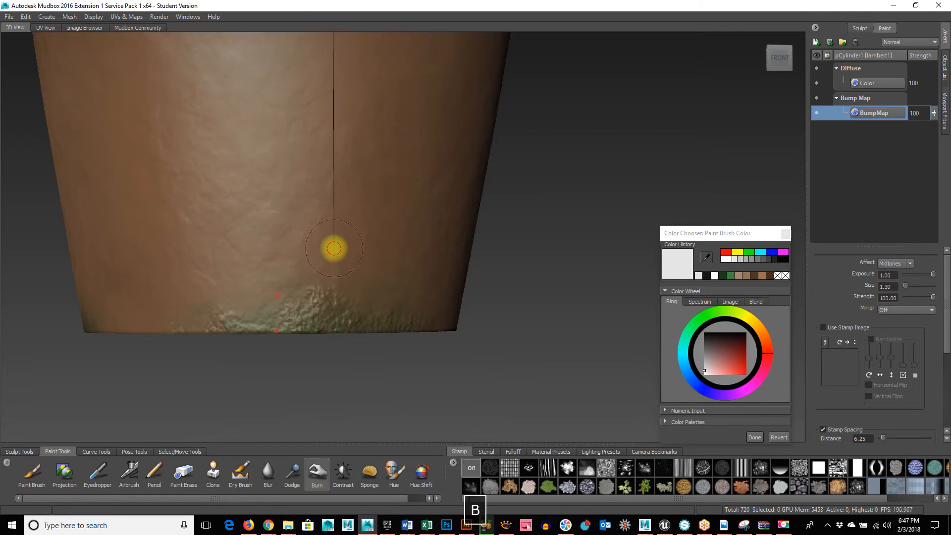
pyautogui.press('m')
pyautogui.moveTo(369, 344)
pyautogui.mouseDown()
pyautogui.moveTo(338, 278)
pyautogui.moveTo(366, 460)
pyautogui.mouseUp()
pyautogui.moveTo(335, 318)
pyautogui.mouseDown()
pyautogui.moveTo(317, 311)
pyautogui.moveTo(351, 315)
pyautogui.moveTo(347, 291)
pyautogui.moveTo(289, 342)
pyautogui.moveTo(340, 310)
pyautogui.moveTo(344, 166)
pyautogui.moveTo(338, 287)
pyautogui.moveTo(246, 342)
pyautogui.moveTo(411, 326)
pyautogui.mouseUp()
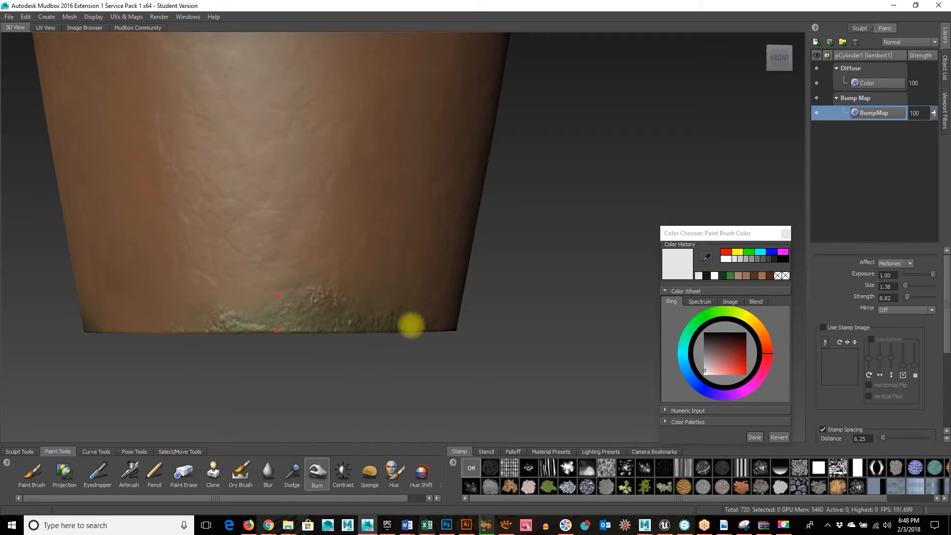
# - Examine the whole pot and the outer band of its rim up close
pyautogui.keyDown('alt'); pyautogui.moveTo(558, 341); pyautogui.dragTo(515, 322); pyautogui.keyUp('alt')
pyautogui.keyDown('alt'); pyautogui.moveTo(515, 322); pyautogui.dragTo(149, 305, button='right'); pyautogui.keyUp('alt')
pyautogui.keyDown('alt'); pyautogui.moveTo(545, 211); pyautogui.dragTo(460, 274, button='middle'); pyautogui.keyUp('alt')
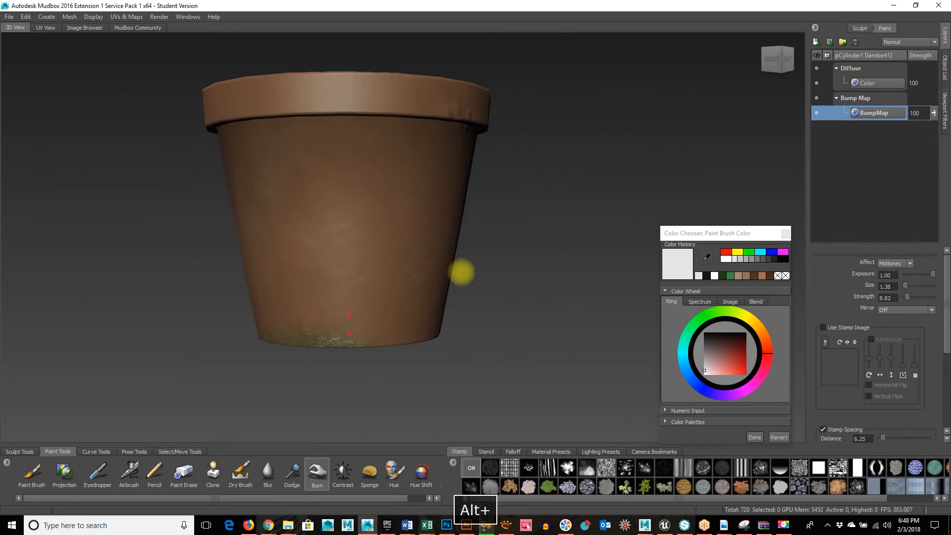
pyautogui.keyDown('alt'); pyautogui.moveTo(495, 218); pyautogui.dragTo(454, 241); pyautogui.keyUp('alt')
pyautogui.keyDown('alt'); pyautogui.moveTo(454, 240); pyautogui.dragTo(279, 364, button='middle'); pyautogui.keyUp('alt')
pyautogui.keyDown('alt'); pyautogui.moveTo(416, 247); pyautogui.dragTo(514, 247, button='right'); pyautogui.keyUp('alt')
pyautogui.keyDown('alt'); pyautogui.moveTo(252, 276); pyautogui.dragTo(395, 263, button='middle'); pyautogui.keyUp('alt')
pyautogui.keyDown('alt'); pyautogui.moveTo(395, 263); pyautogui.dragTo(490, 263, button='right'); pyautogui.keyUp('alt')
pyautogui.keyDown('alt'); pyautogui.moveTo(365, 283); pyautogui.dragTo(401, 267); pyautogui.keyUp('alt')
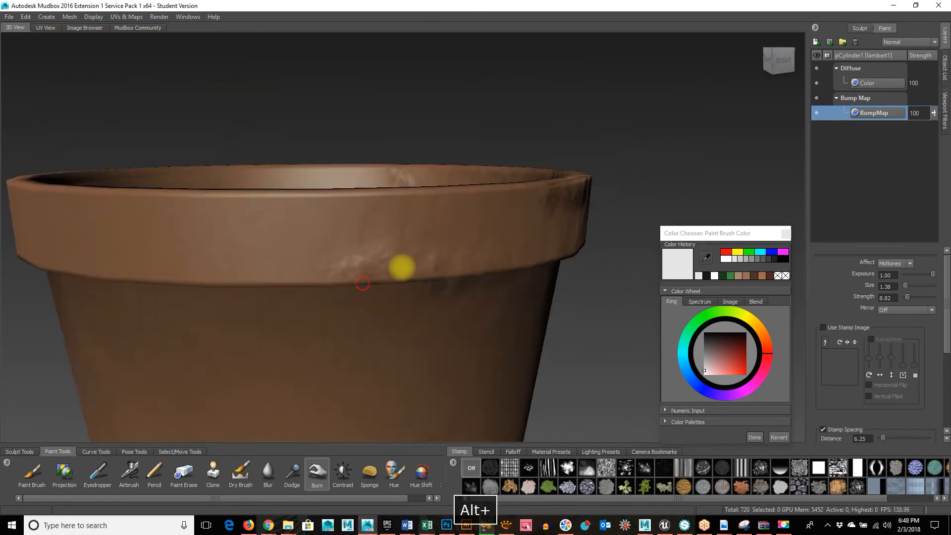
pyautogui.keyDown('alt'); pyautogui.moveTo(330, 284); pyautogui.dragTo(364, 282); pyautogui.keyUp('alt')
pyautogui.keyDown('alt'); pyautogui.moveTo(241, 283); pyautogui.dragTo(401, 274, button='right'); pyautogui.keyUp('alt')
pyautogui.keyDown('alt'); pyautogui.moveTo(287, 221); pyautogui.dragTo(385, 285, button='middle'); pyautogui.keyUp('alt')
pyautogui.keyDown('alt'); pyautogui.moveTo(385, 284); pyautogui.dragTo(411, 284, button='right'); pyautogui.keyUp('alt')
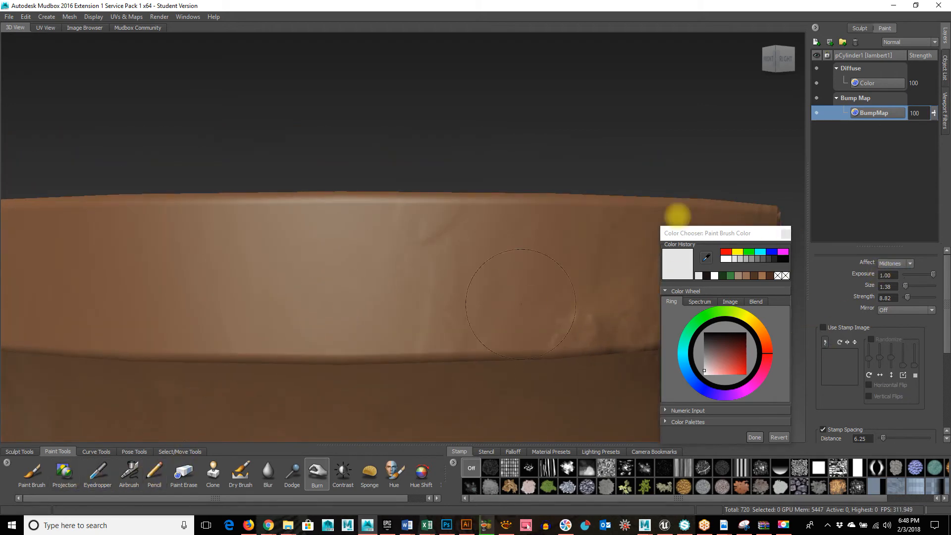
# - Paint dark grey bump relief with the Paint Brush at size 0.61 just below the rim's upper edge
pyautogui.click(32, 472)
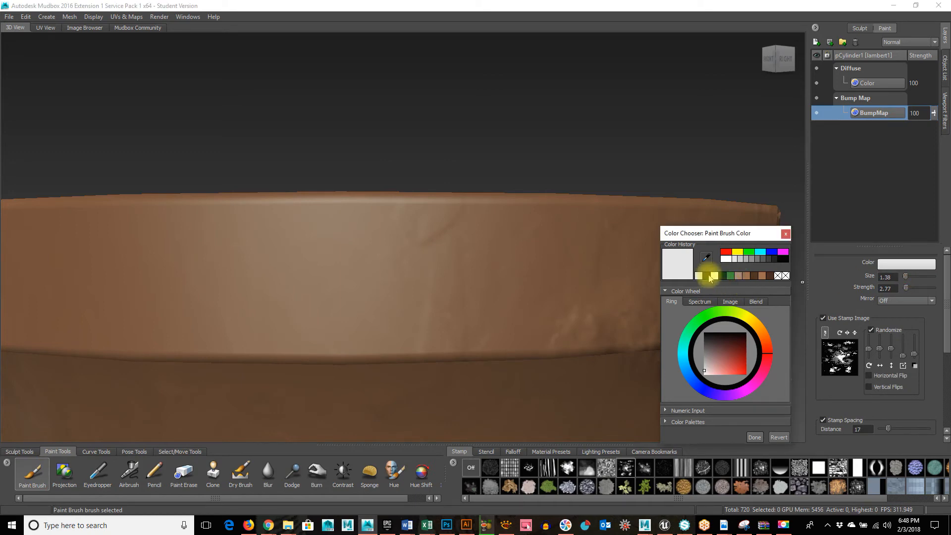
pyautogui.click(776, 259)
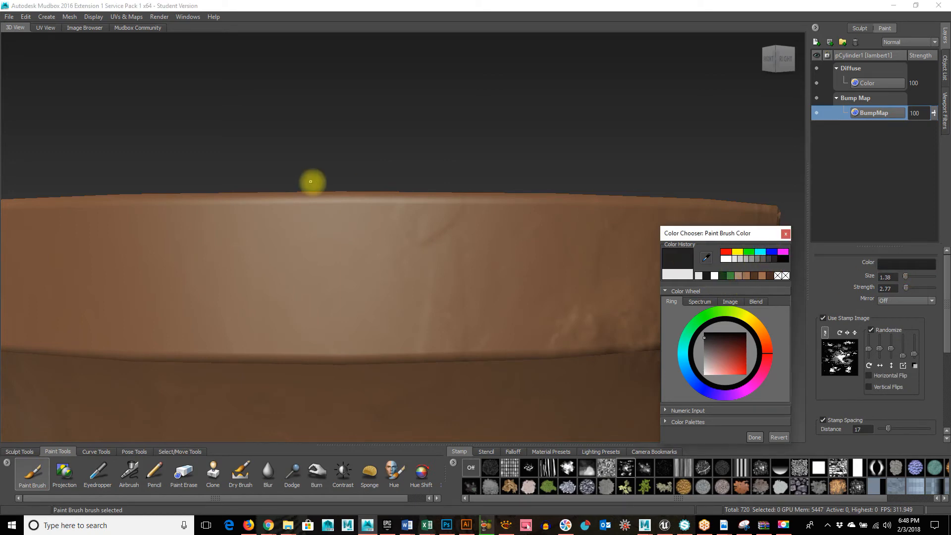
pyautogui.press('b')
pyautogui.moveTo(396, 224); pyautogui.dragTo(390, 224)
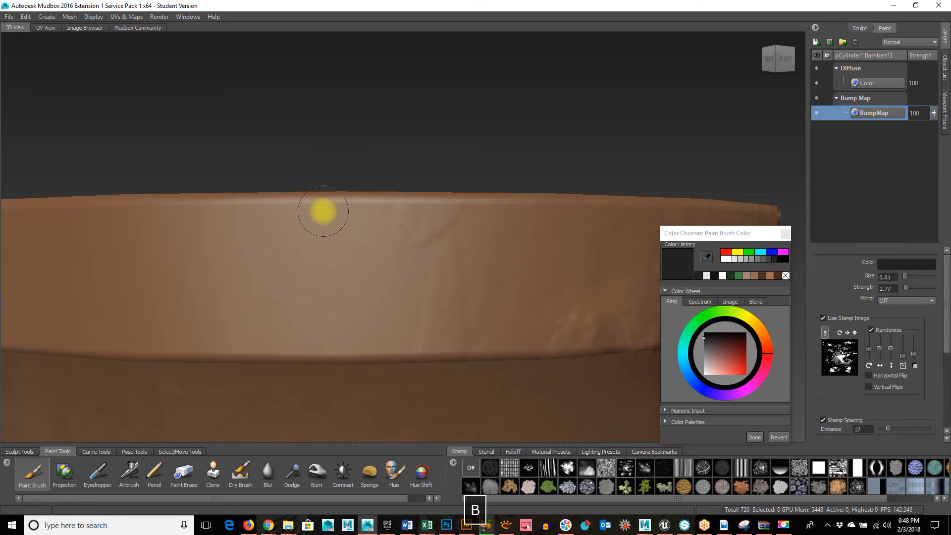
pyautogui.moveTo(342, 216); pyautogui.dragTo(389, 212)
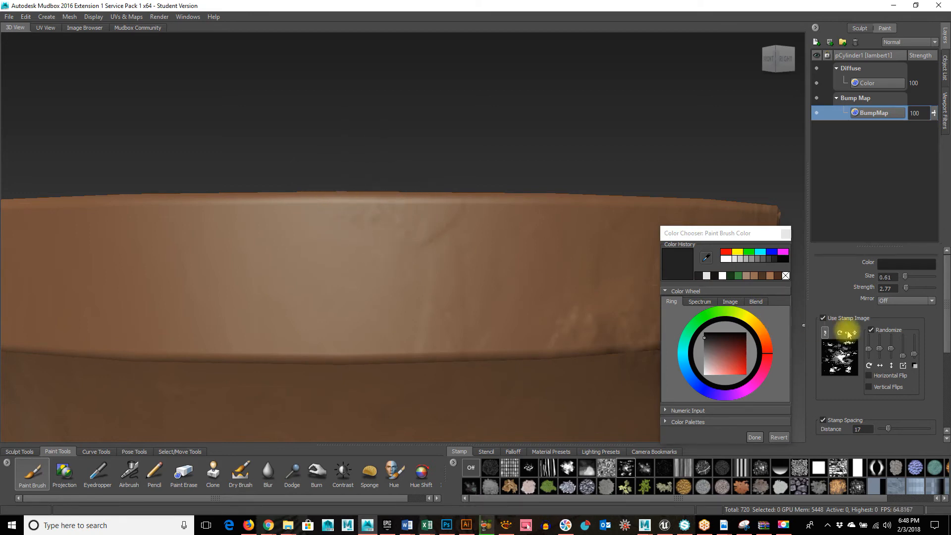
# - Turn off the stamp image and paint a dark bump groove below the rim's upper edge with size 0.77 and strength 5.03
pyautogui.click(823, 319)
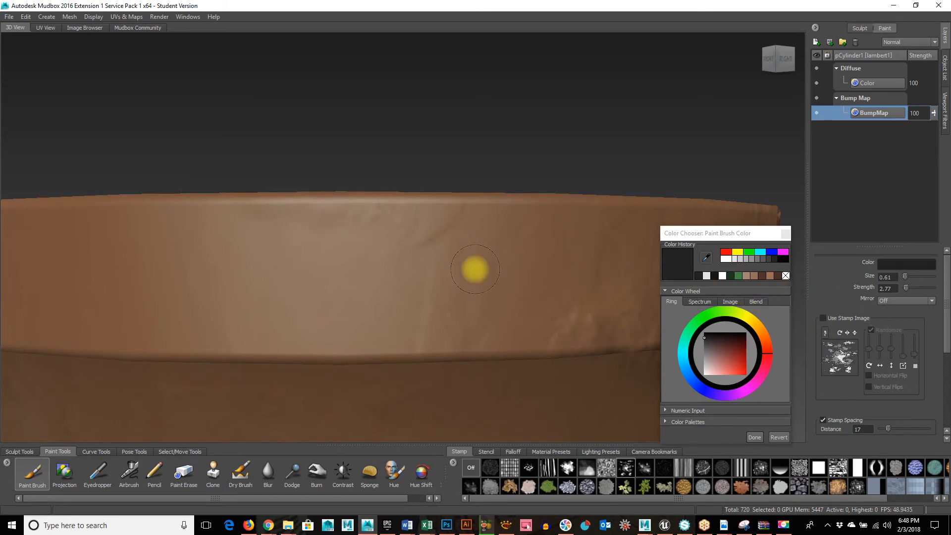
pyautogui.moveTo(459, 284)
pyautogui.mouseDown()
pyautogui.moveTo(451, 193)
pyautogui.moveTo(445, 264)
pyautogui.moveTo(458, 80)
pyautogui.mouseUp()
pyautogui.press('m')
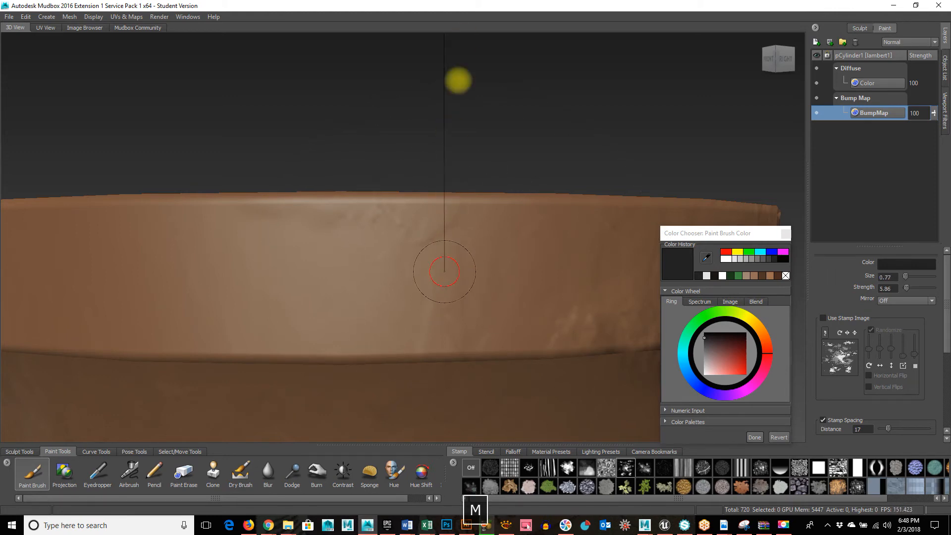
pyautogui.moveTo(327, 220)
pyautogui.mouseDown()
pyautogui.moveTo(382, 219)
pyautogui.moveTo(409, 201)
pyautogui.moveTo(323, 291)
pyautogui.moveTo(433, 287)
pyautogui.moveTo(431, 270)
pyautogui.mouseUp()
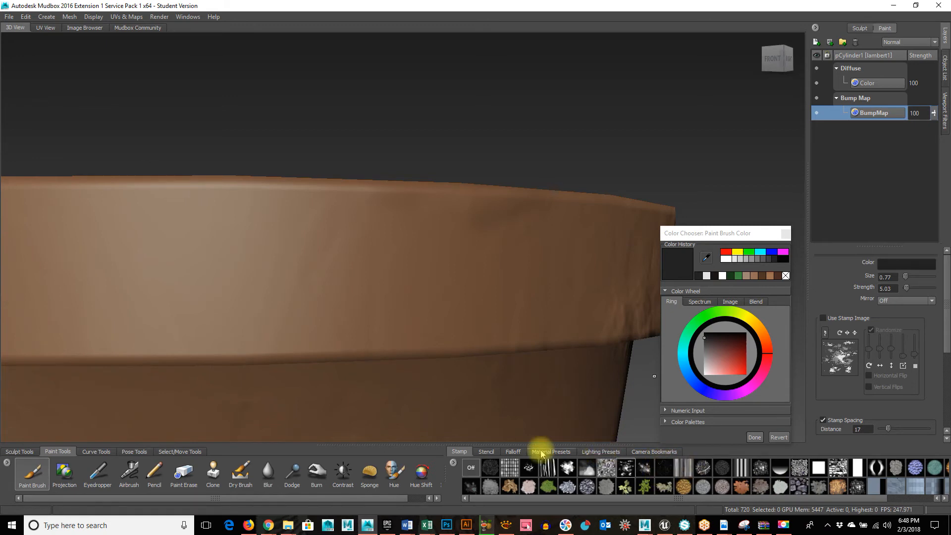
# - Choose the flat constant falloff, paint dark bump strokes on the rim's outer band, and undo the unwanted strokes
pyautogui.click(515, 453)
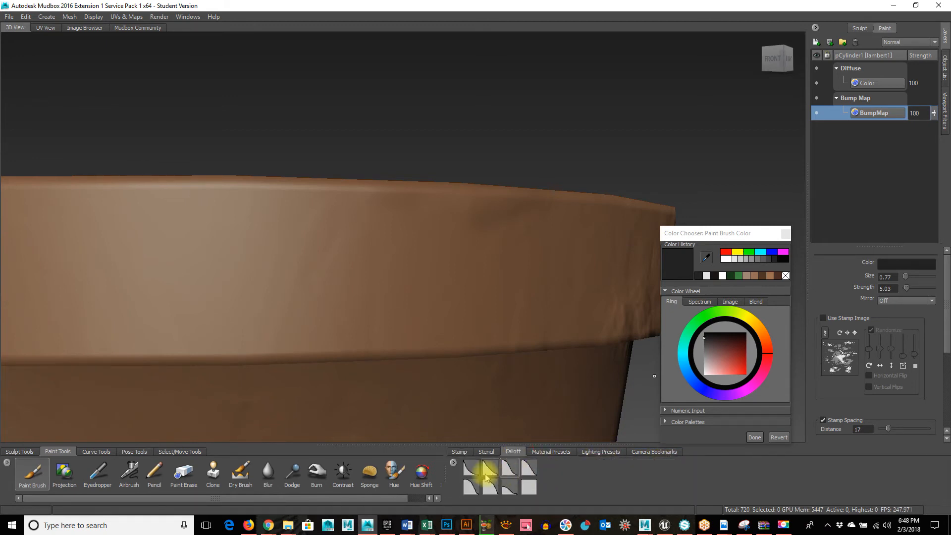
pyautogui.click(525, 486)
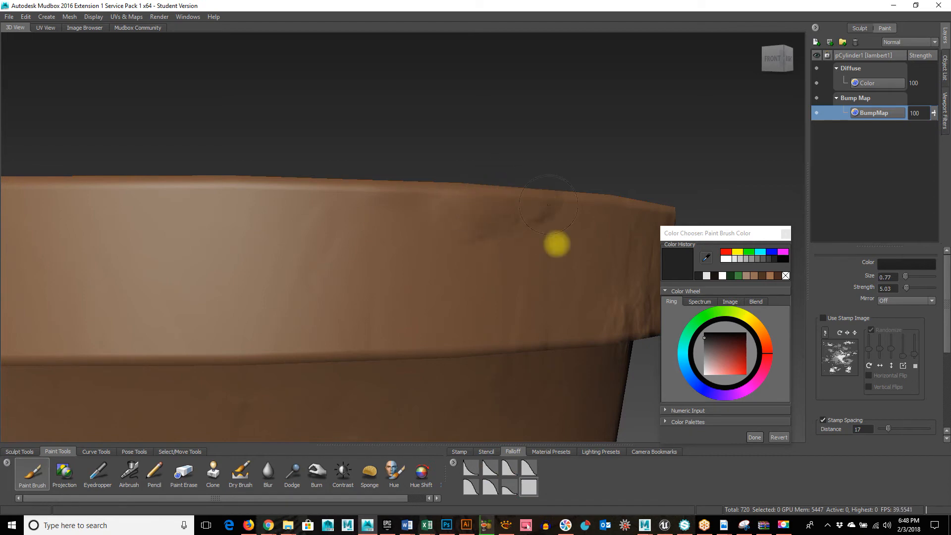
pyautogui.keyDown('alt'); pyautogui.moveTo(557, 244); pyautogui.dragTo(449, 315); pyautogui.keyUp('alt')
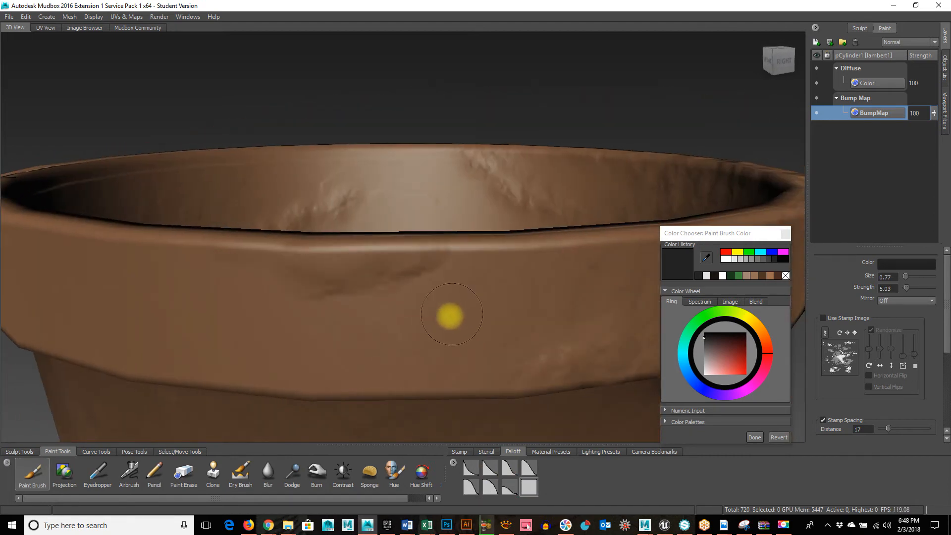
pyautogui.moveTo(359, 292)
pyautogui.keyDown('ctrl'); pyautogui.mouseDown()
pyautogui.moveTo(347, 272)
pyautogui.moveTo(404, 266)
pyautogui.mouseUp(); pyautogui.keyUp('ctrl')
pyautogui.hotkey('ctrl', 'z')
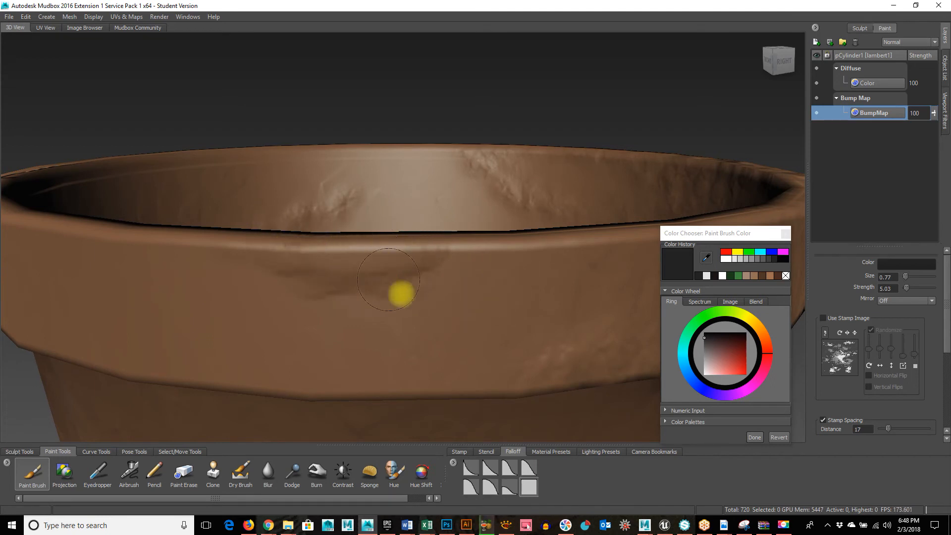
pyautogui.keyDown('alt'); pyautogui.moveTo(399, 292); pyautogui.dragTo(502, 293); pyautogui.keyUp('alt')
pyautogui.hotkey('ctrl', 'z')
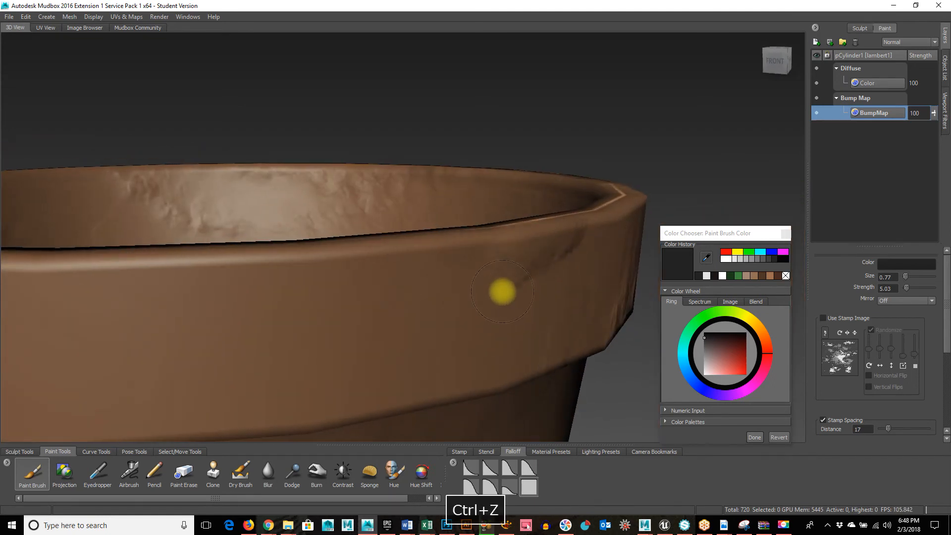
pyautogui.hotkey('ctrl', 'alt', 'z')
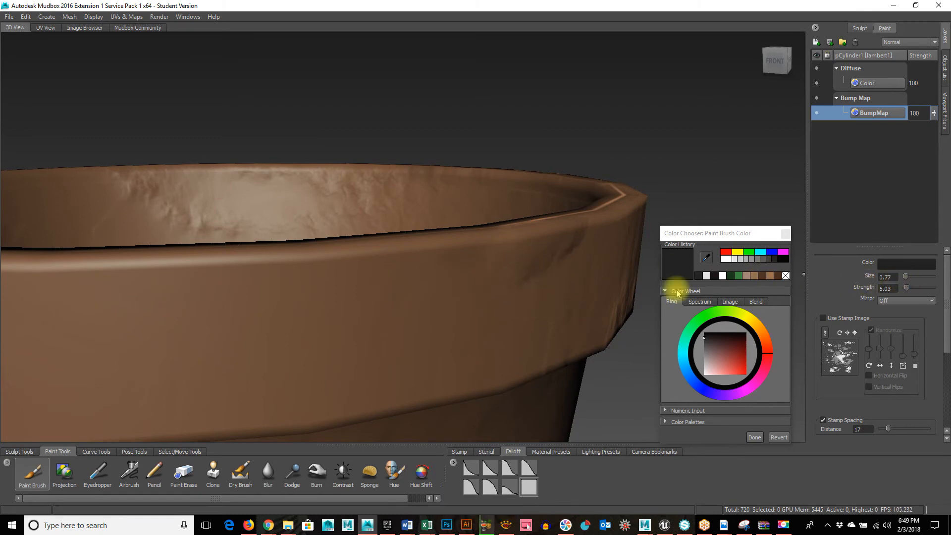
# - Set the brush colour to white and paint bump relief around the groove below the rim's upper edge
pyautogui.click(909, 268)
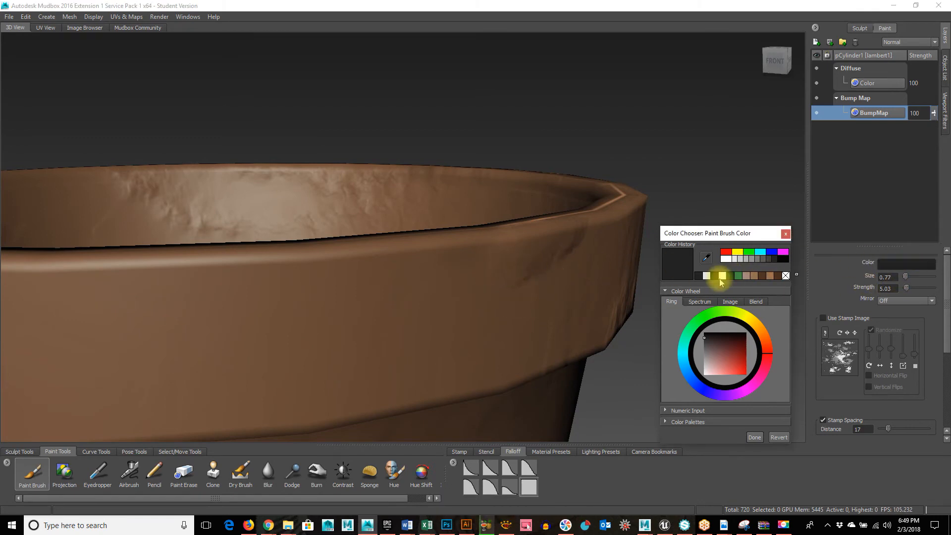
pyautogui.click(722, 275)
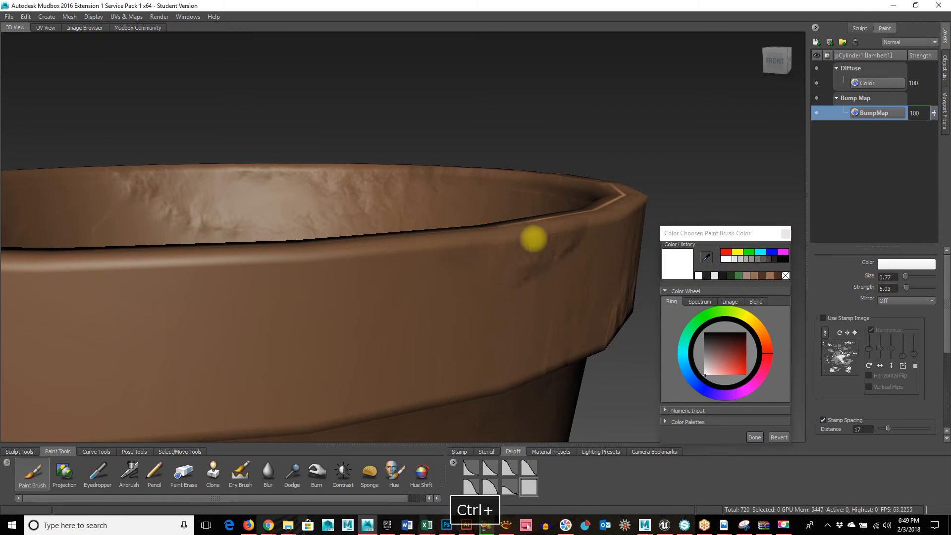
pyautogui.keyDown('alt'); pyautogui.moveTo(554, 231); pyautogui.dragTo(367, 254); pyautogui.keyUp('alt')
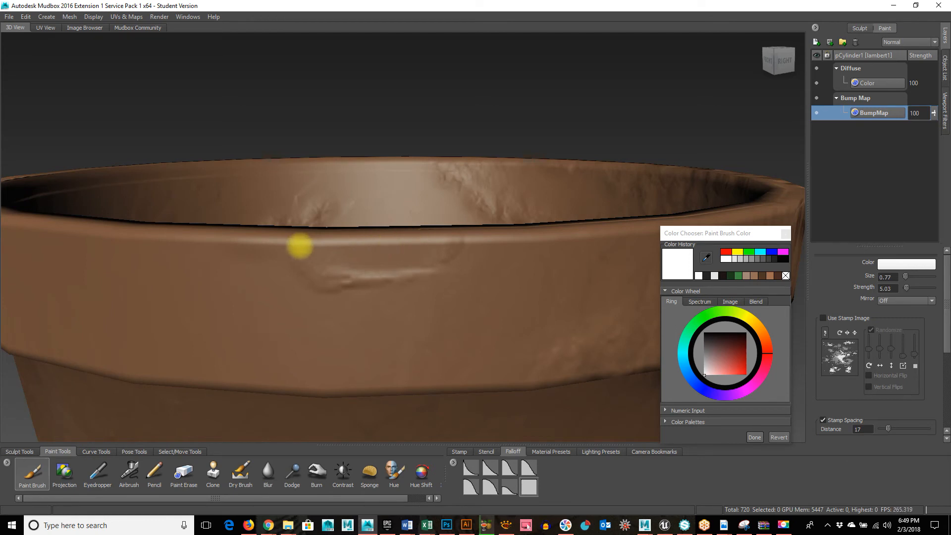
pyautogui.keyDown('alt'); pyautogui.moveTo(344, 242); pyautogui.dragTo(353, 269); pyautogui.keyUp('alt')
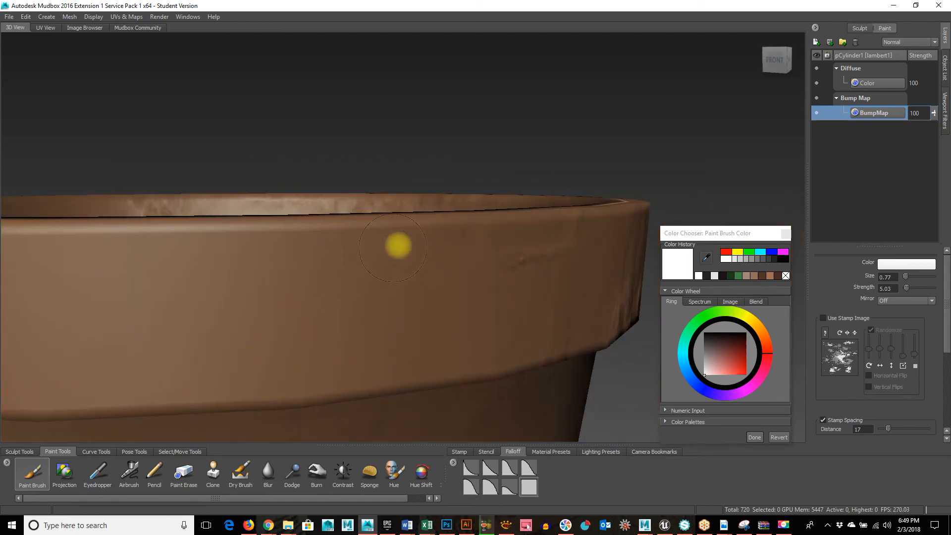
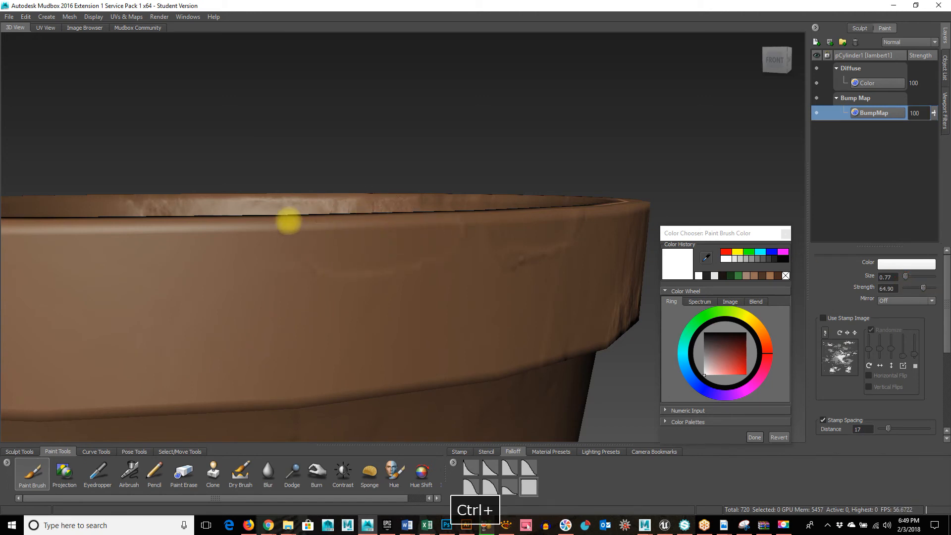
pyautogui.moveTo(458, 303)
pyautogui.keyDown('alt'); pyautogui.mouseDown()
pyautogui.moveTo(338, 308)
pyautogui.moveTo(384, 314)
pyautogui.mouseUp(); pyautogui.keyUp('alt')
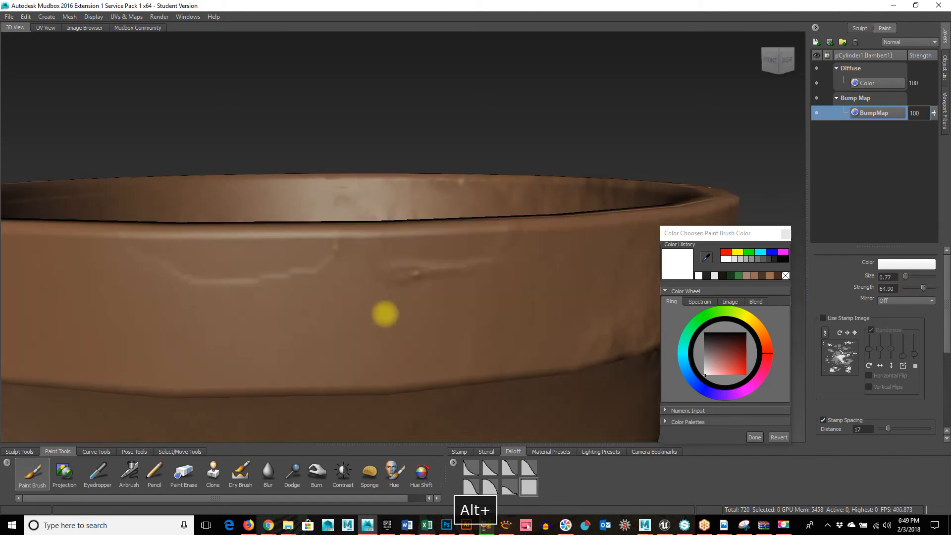
pyautogui.moveTo(156, 278); pyautogui.dragTo(269, 303)
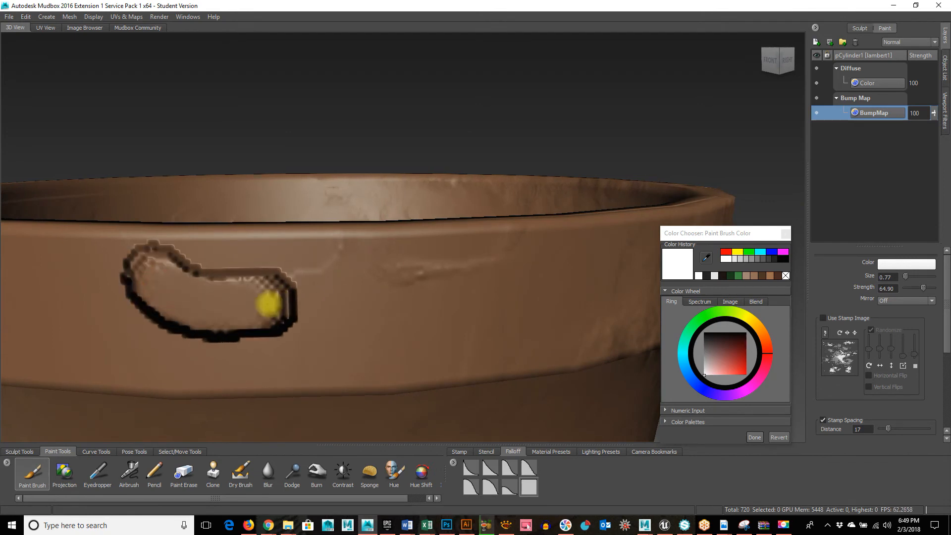
pyautogui.hotkey('ctrl', 'z')
pyautogui.click(906, 288)
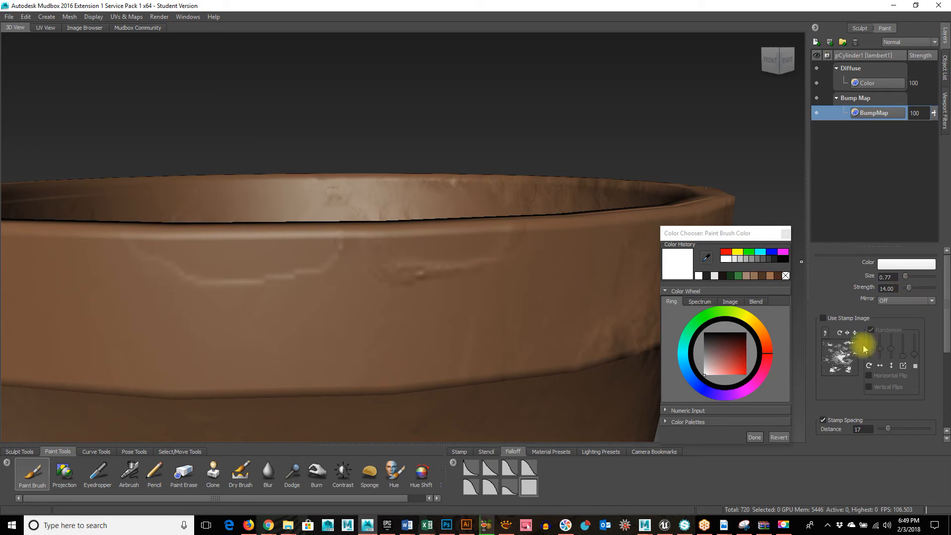
pyautogui.moveTo(103, 278)
pyautogui.mouseDown()
pyautogui.moveTo(123, 275)
pyautogui.moveTo(230, 312)
pyautogui.mouseUp()
pyautogui.hotkey('ctrl', 'z')
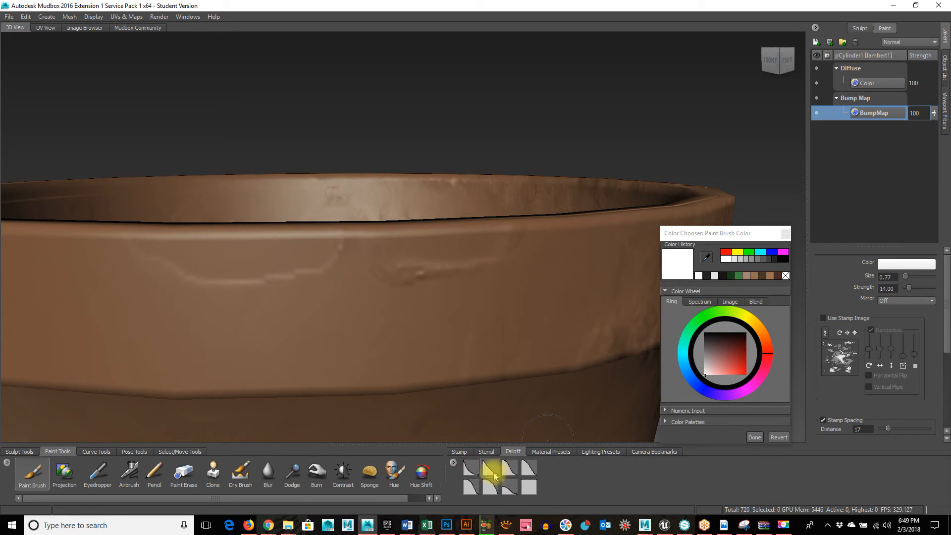
# - Switch to a curved falloff and paint faint white bump relief on the rim's outer band at size 0.77 and strength 0.15
pyautogui.click(508, 472)
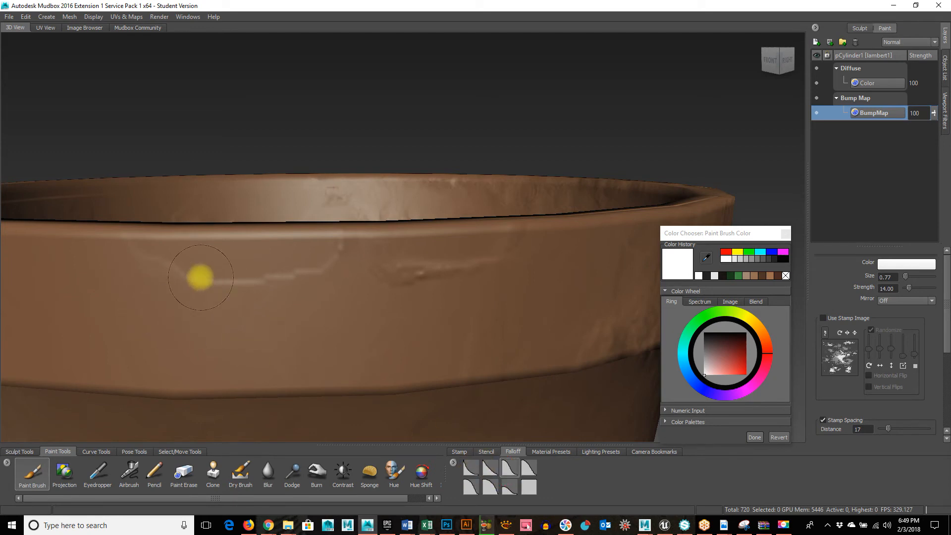
pyautogui.press('m')
pyautogui.moveTo(159, 178); pyautogui.dragTo(186, 202)
pyautogui.hotkey('ctrl', 'z')
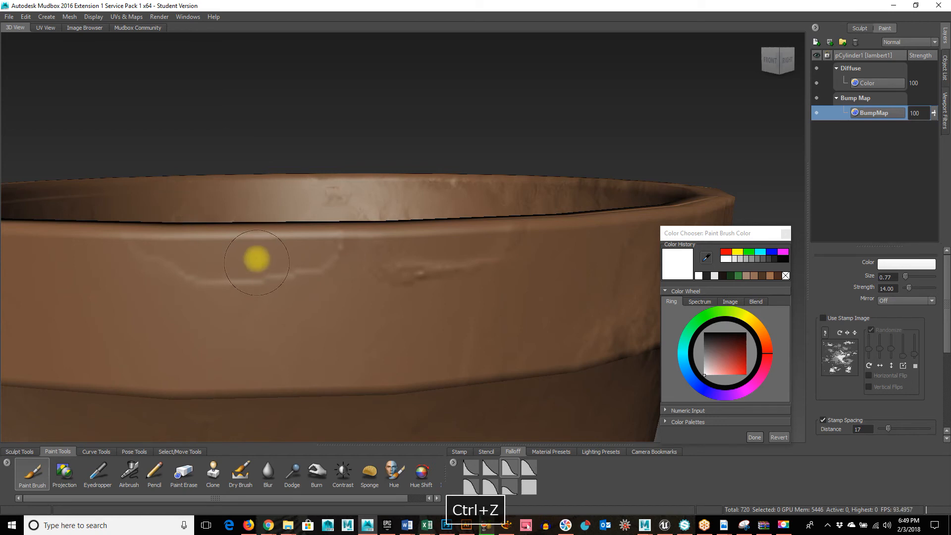
pyautogui.press('m')
pyautogui.moveTo(257, 258)
pyautogui.mouseDown()
pyautogui.moveTo(251, 448)
pyautogui.moveTo(266, 479)
pyautogui.mouseUp()
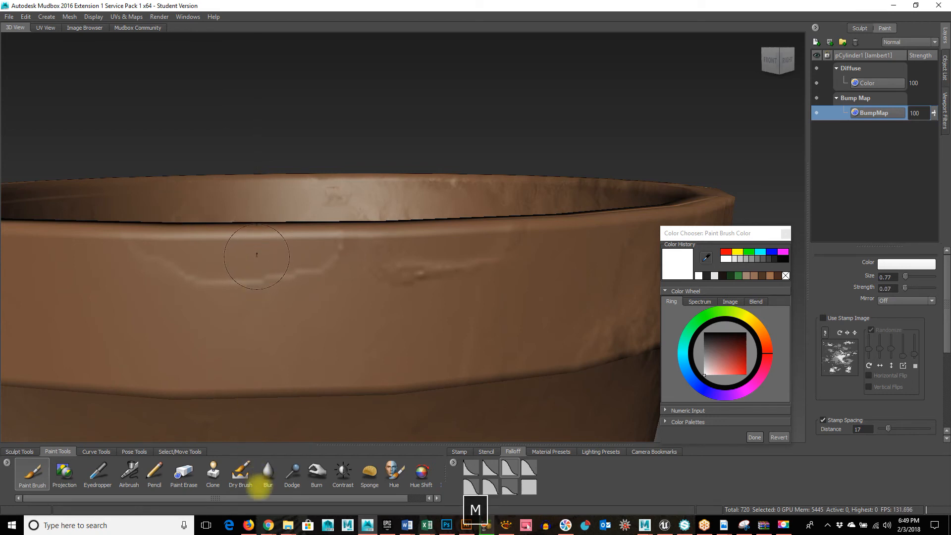
pyautogui.moveTo(108, 247); pyautogui.dragTo(153, 290)
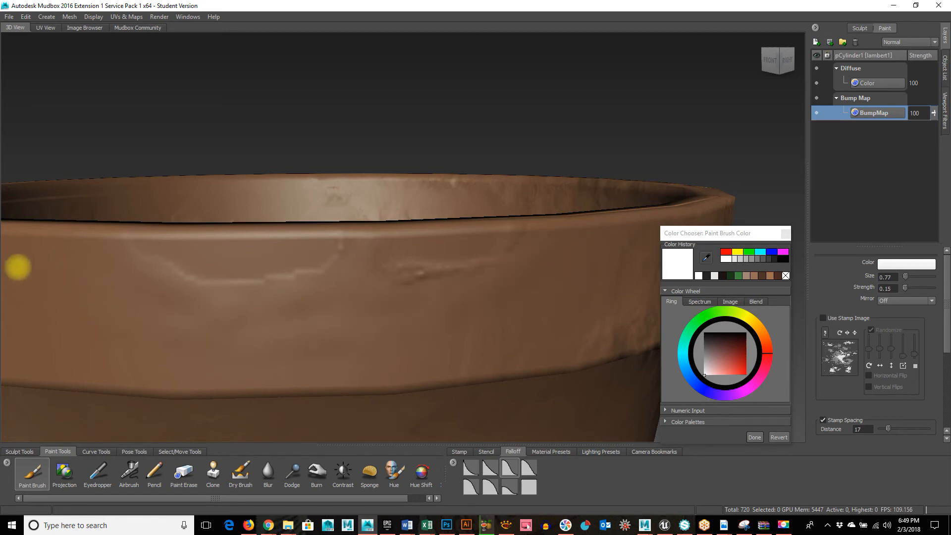
# - On the diffuse Color layer, paint two light tan patches along the rim's outer upper edge at size 0.77 and strength 100
pyautogui.keyDown('alt'); pyautogui.moveTo(367, 335); pyautogui.dragTo(446, 331); pyautogui.keyUp('alt')
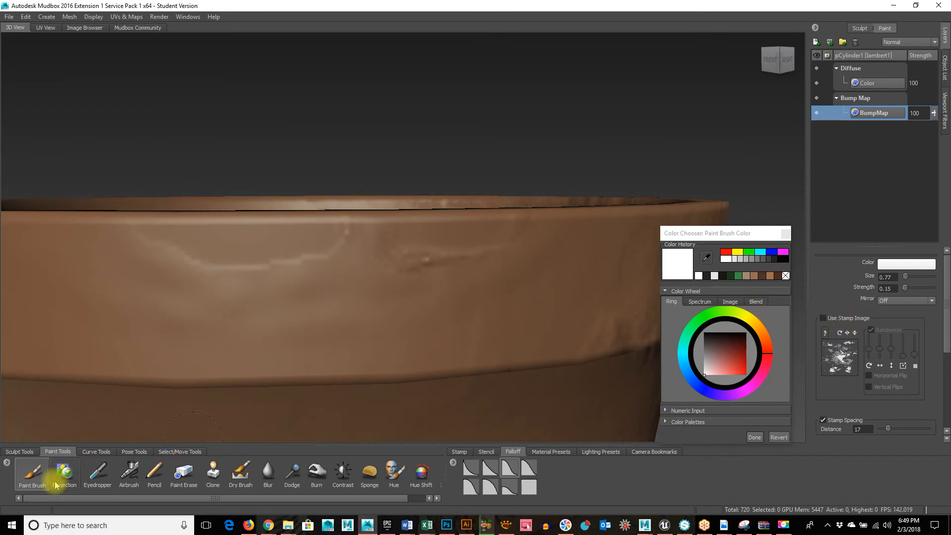
pyautogui.click(875, 85)
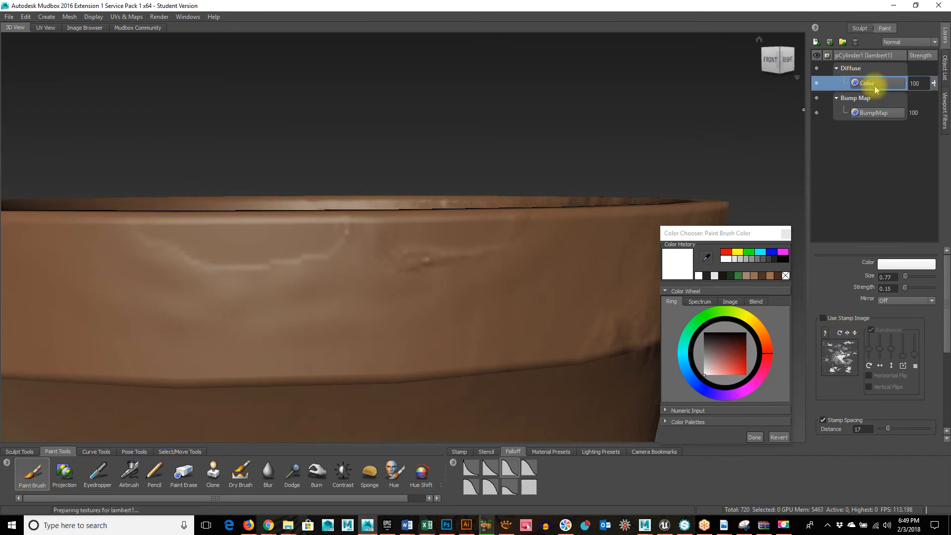
pyautogui.click(764, 332)
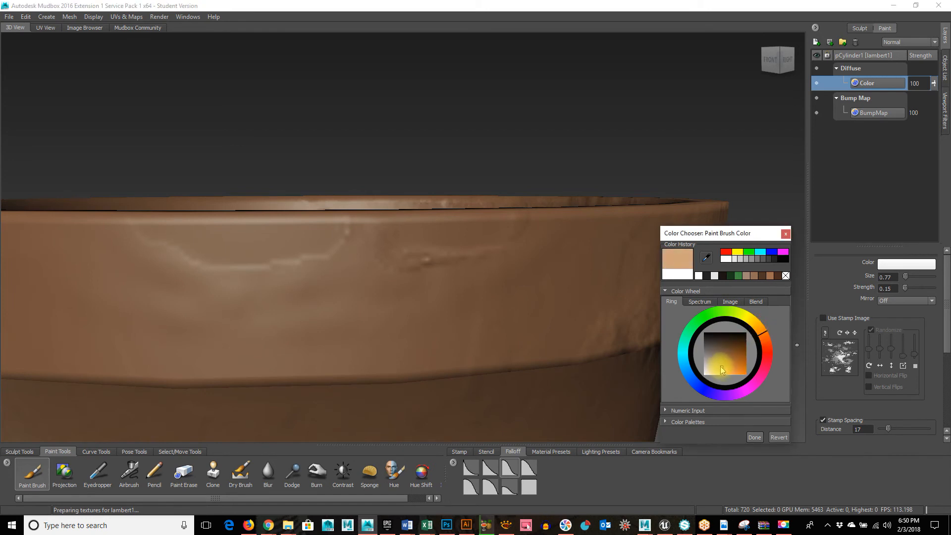
pyautogui.moveTo(720, 367); pyautogui.dragTo(715, 364)
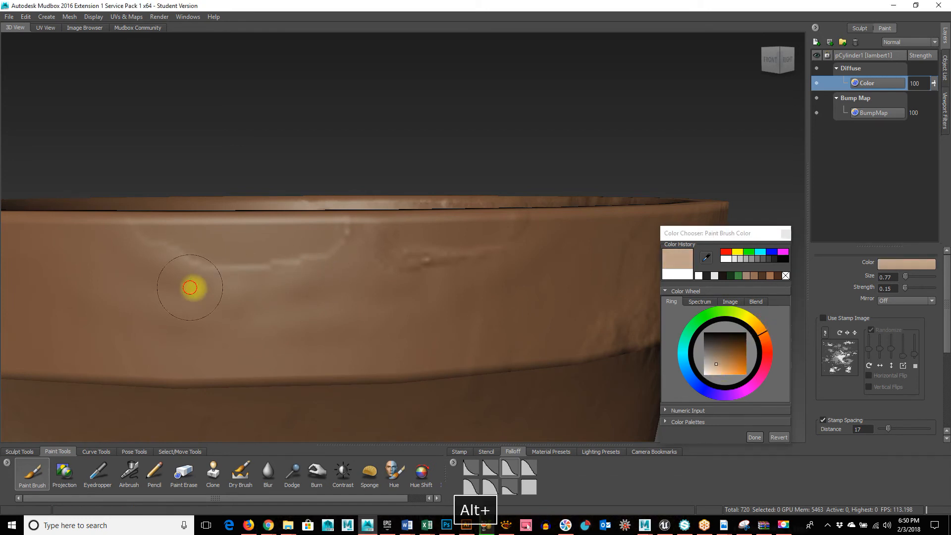
pyautogui.moveTo(193, 286)
pyautogui.keyDown('alt'); pyautogui.mouseDown()
pyautogui.moveTo(325, 262)
pyautogui.moveTo(327, 273)
pyautogui.mouseUp(); pyautogui.keyUp('alt')
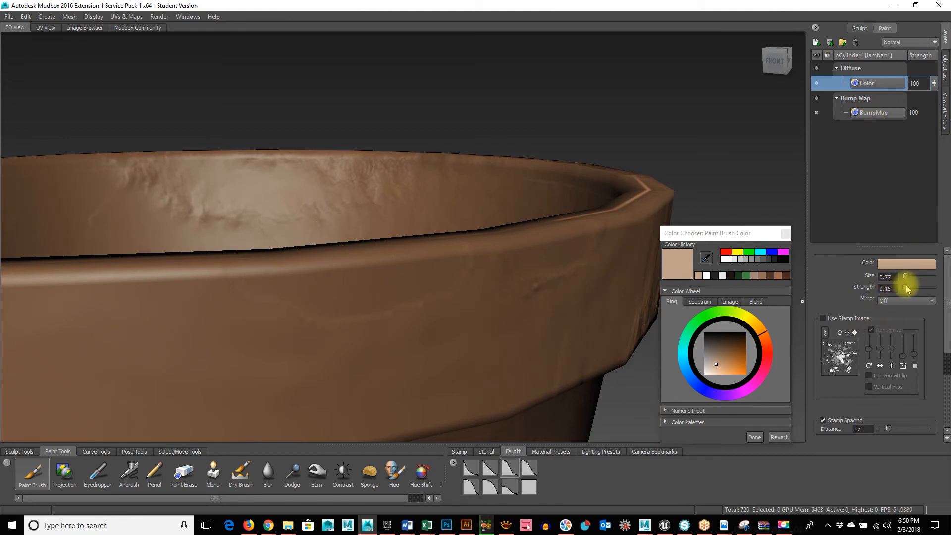
pyautogui.moveTo(516, 277)
pyautogui.mouseDown()
pyautogui.moveTo(257, 266)
pyautogui.moveTo(435, 269)
pyautogui.moveTo(402, 272)
pyautogui.mouseUp()
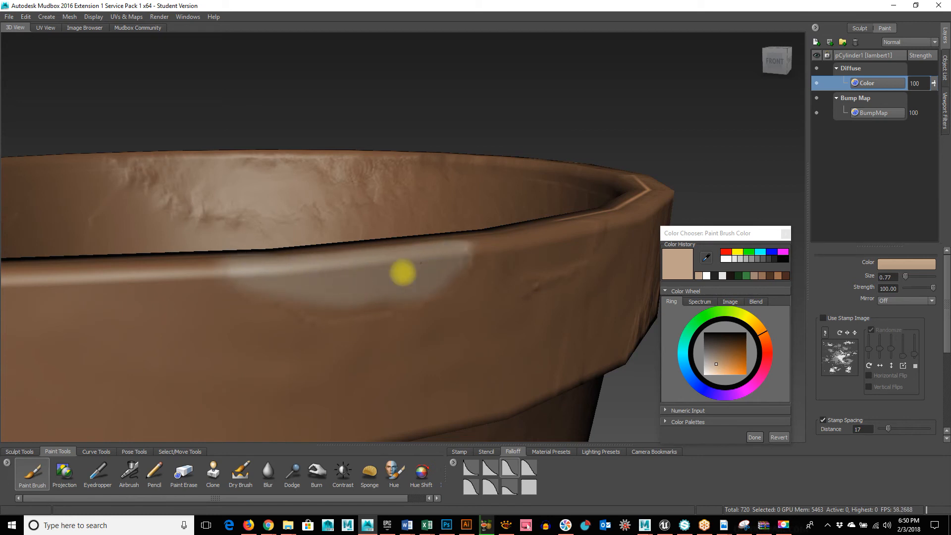
pyautogui.moveTo(577, 241)
pyautogui.mouseDown()
pyautogui.moveTo(544, 238)
pyautogui.moveTo(566, 247)
pyautogui.mouseUp()
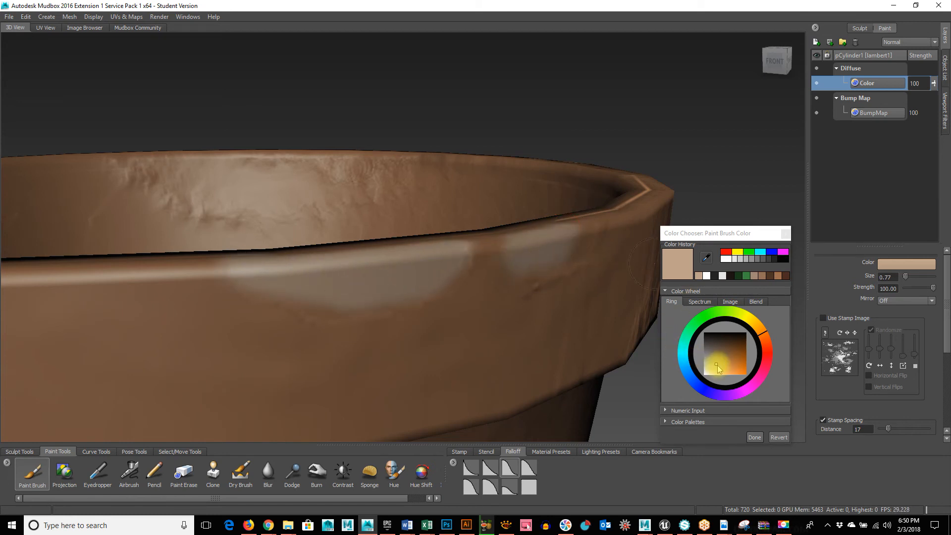
# - Change the brush colour to a more saturated light orange and paint over both light patches on the rim
pyautogui.click(722, 355)
pyautogui.moveTo(723, 356); pyautogui.dragTo(725, 366)
pyautogui.moveTo(399, 262); pyautogui.dragTo(424, 267)
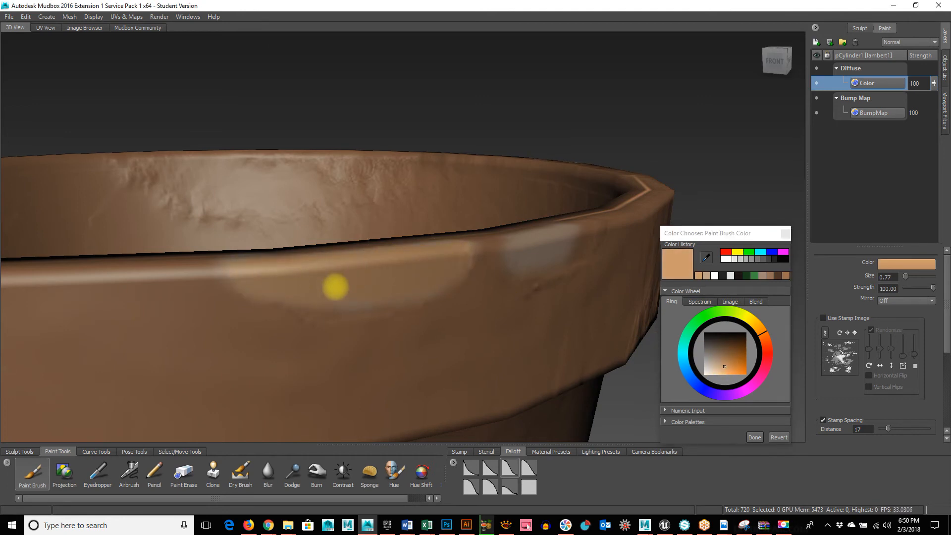
pyautogui.moveTo(335, 288); pyautogui.dragTo(368, 275)
pyautogui.moveTo(561, 239)
pyautogui.mouseDown()
pyautogui.moveTo(512, 252)
pyautogui.moveTo(581, 243)
pyautogui.mouseUp()
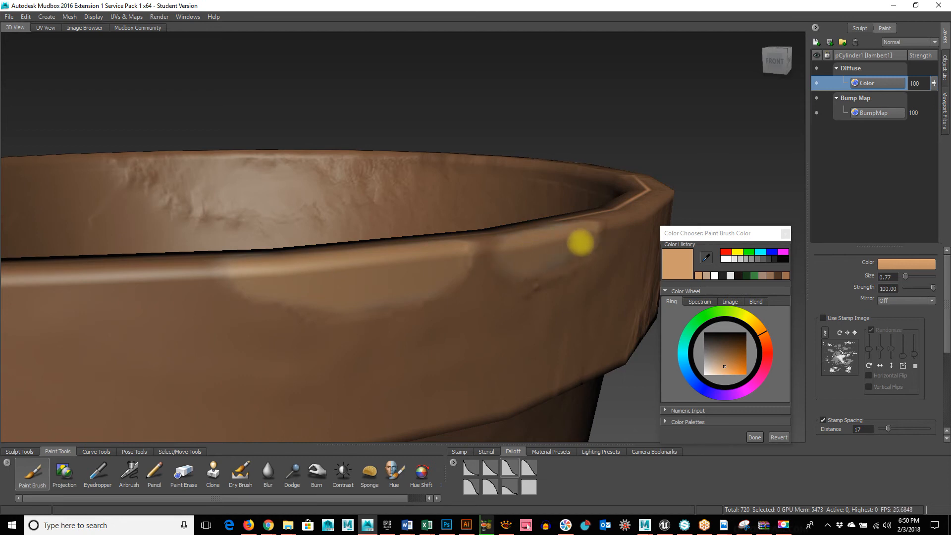
# - Load the vertical-stripe stamp image for the Paint Brush
pyautogui.keyDown('alt'); pyautogui.moveTo(514, 269); pyautogui.dragTo(578, 322); pyautogui.keyUp('alt')
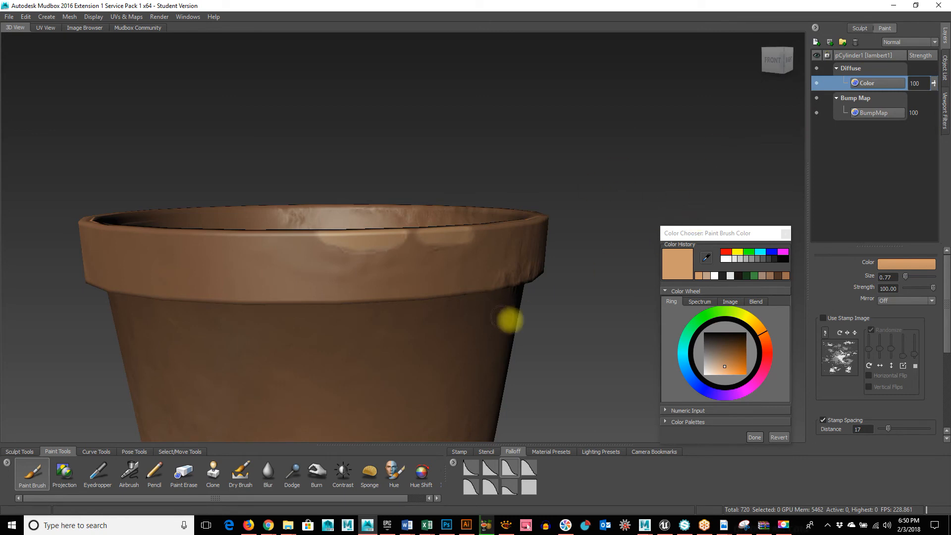
pyautogui.keyDown('alt'); pyautogui.moveTo(295, 363); pyautogui.dragTo(287, 361); pyautogui.keyUp('alt')
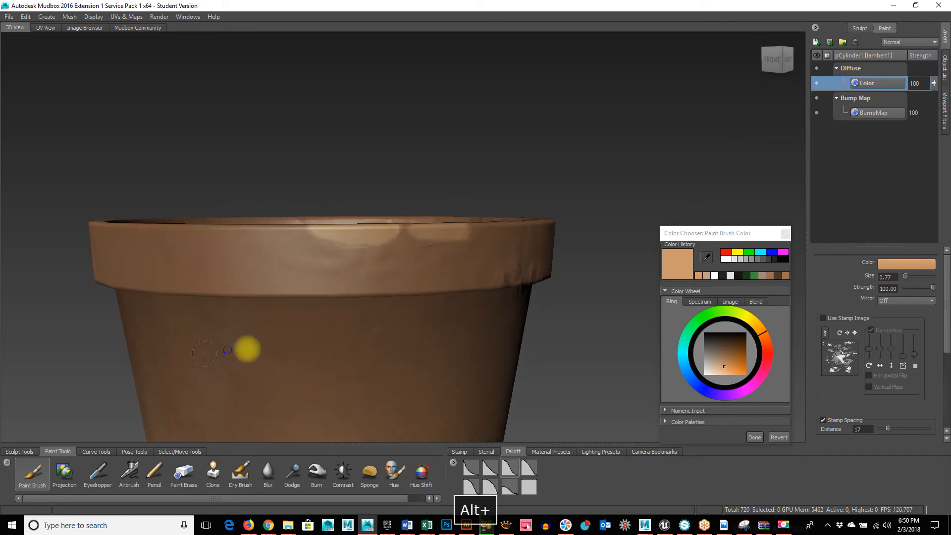
pyautogui.keyDown('alt'); pyautogui.moveTo(247, 348); pyautogui.dragTo(298, 355, button='right'); pyautogui.keyUp('alt')
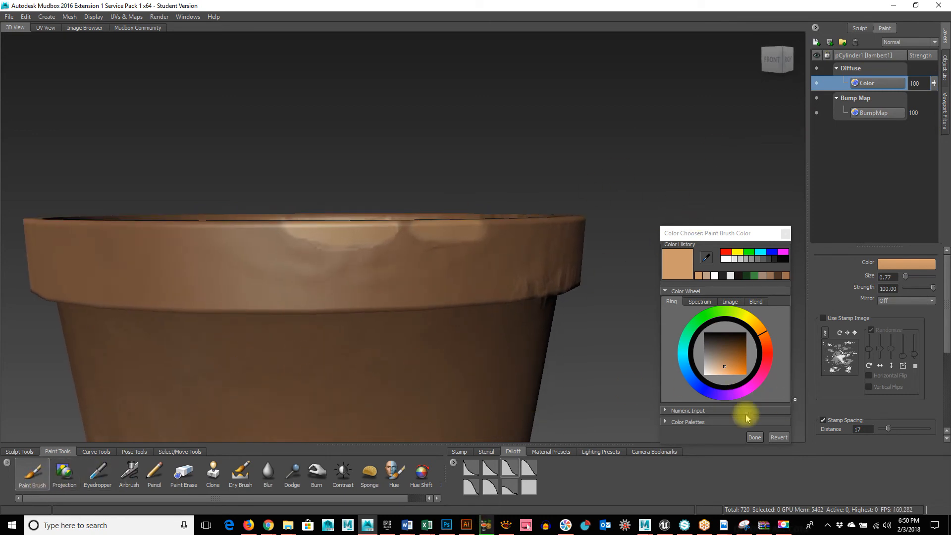
pyautogui.click(459, 452)
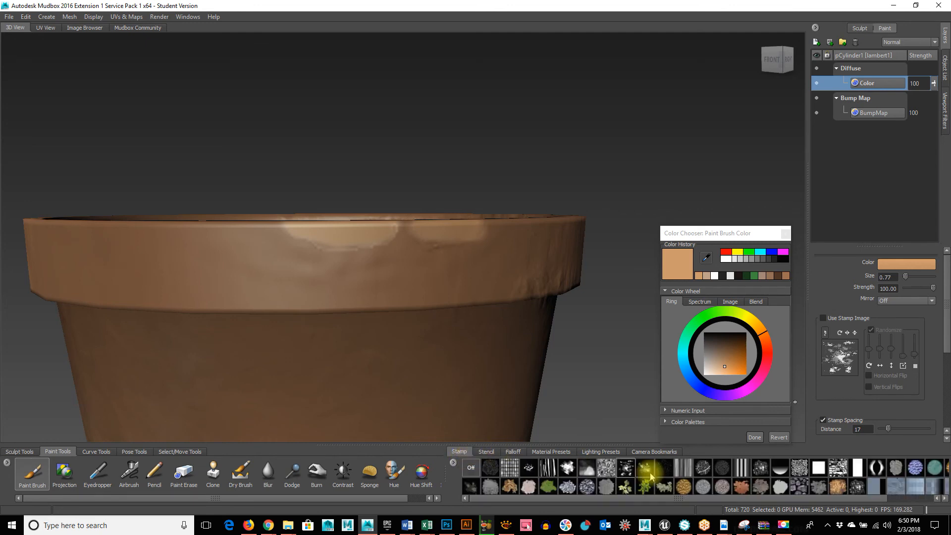
pyautogui.click(742, 467)
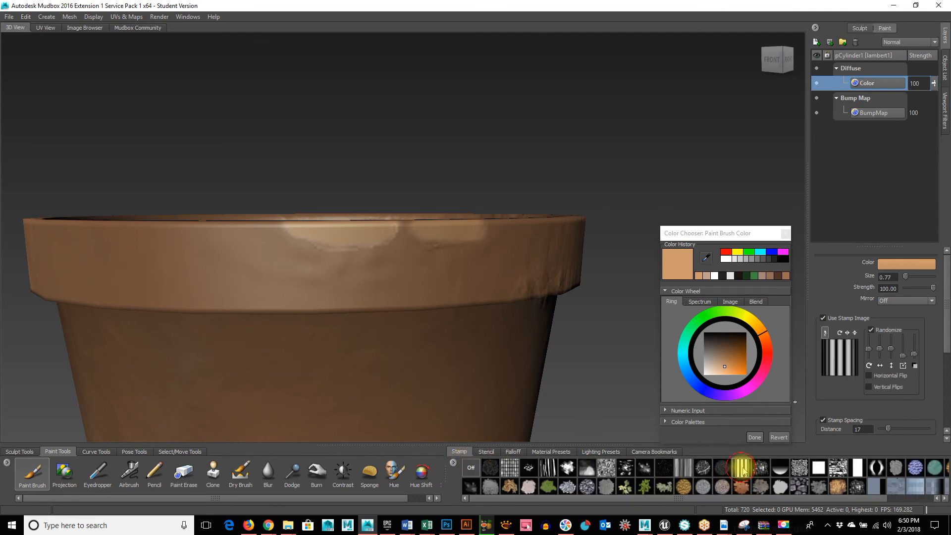
pyautogui.keyDown('alt'); pyautogui.moveTo(369, 377); pyautogui.dragTo(349, 329, button='right'); pyautogui.keyUp('alt')
pyautogui.keyDown('alt'); pyautogui.moveTo(349, 329); pyautogui.dragTo(339, 238, button='middle'); pyautogui.keyUp('alt')
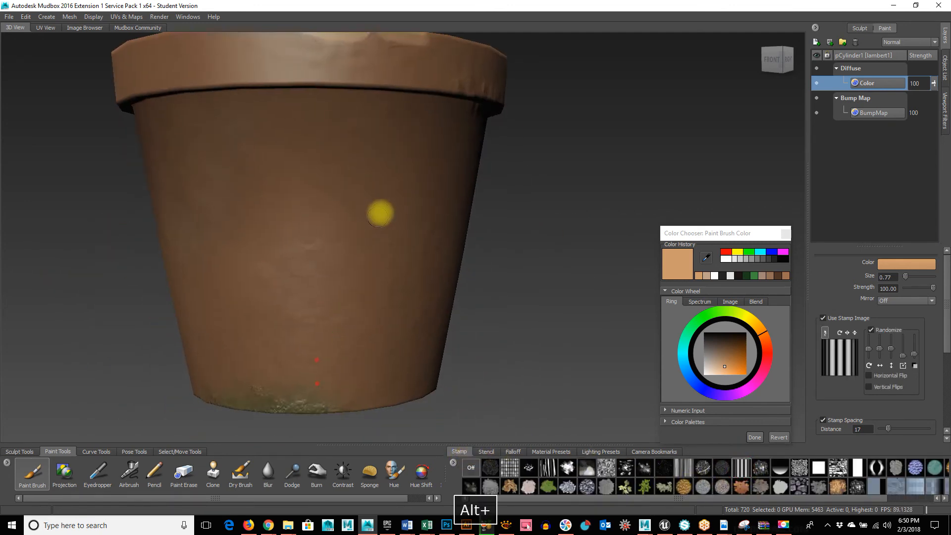
pyautogui.moveTo(380, 213); pyautogui.dragTo(301, 266)
pyautogui.hotkey('ctrl', 'z')
# - Make BumpMap the active paint layer and turn off stamp randomization, undoing the striped test strokes on the pot's body
pyautogui.click(871, 112)
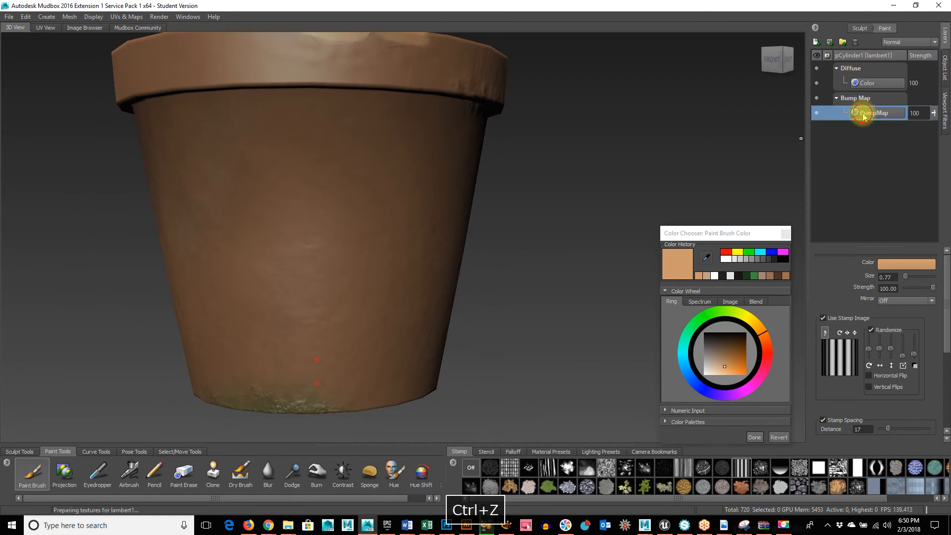
pyautogui.moveTo(352, 160); pyautogui.dragTo(227, 250)
pyautogui.hotkey('ctrl', 'z')
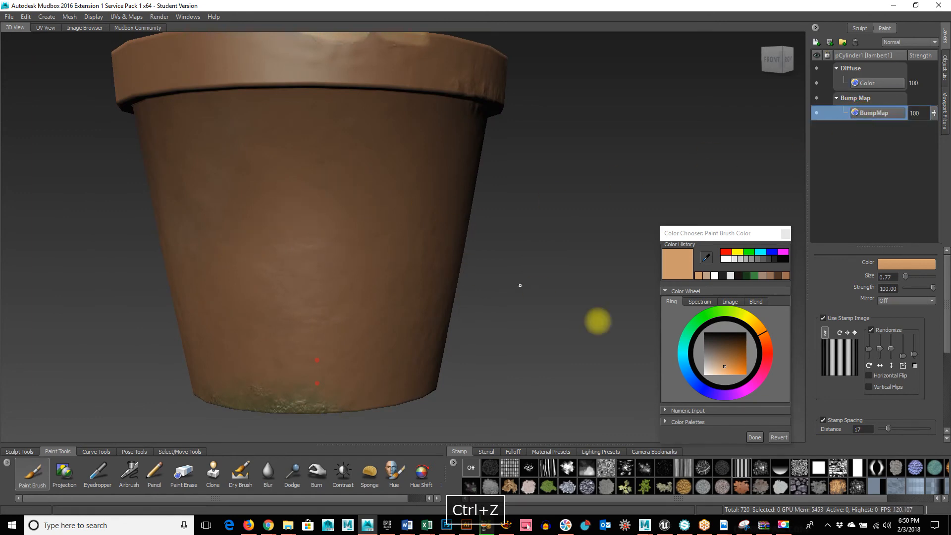
pyautogui.click(872, 331)
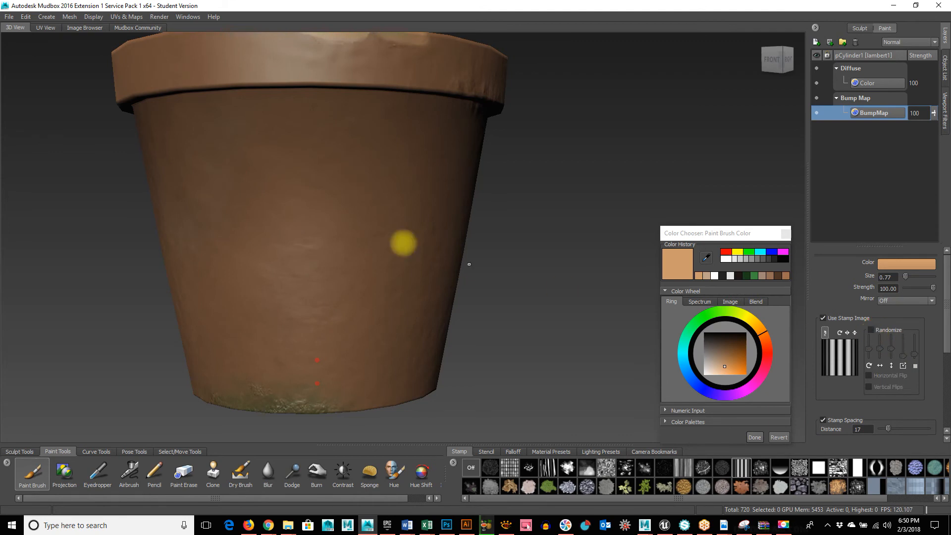
pyautogui.moveTo(347, 166); pyautogui.dragTo(244, 272)
pyautogui.hotkey('ctrl', 'z')
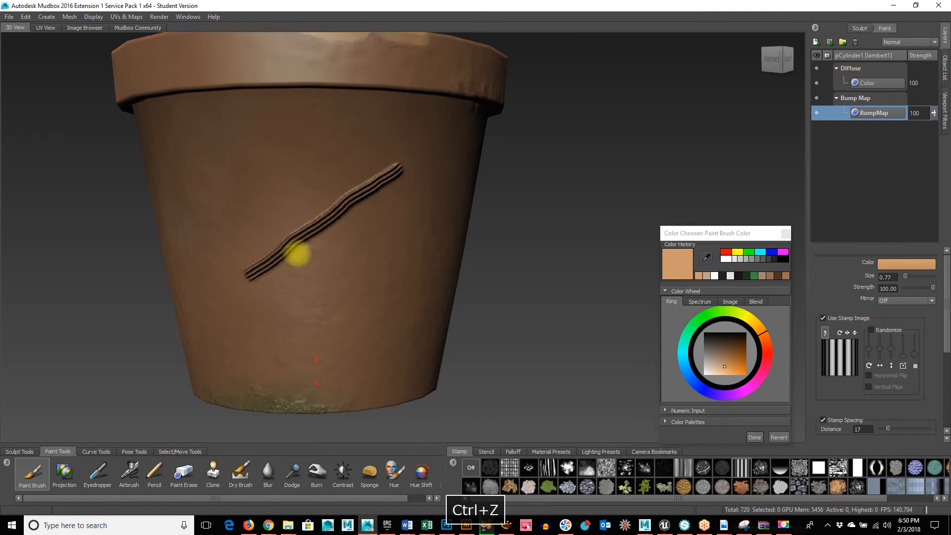
# - Set the brush to size 5.25 and strength 1.43 and paint diagonal striped bump relief on the pot's body
pyautogui.press('b')
pyautogui.moveTo(300, 241)
pyautogui.mouseDown()
pyautogui.moveTo(340, 230)
pyautogui.moveTo(283, 325)
pyautogui.mouseUp()
pyautogui.hotkey('ctrl', 'z')
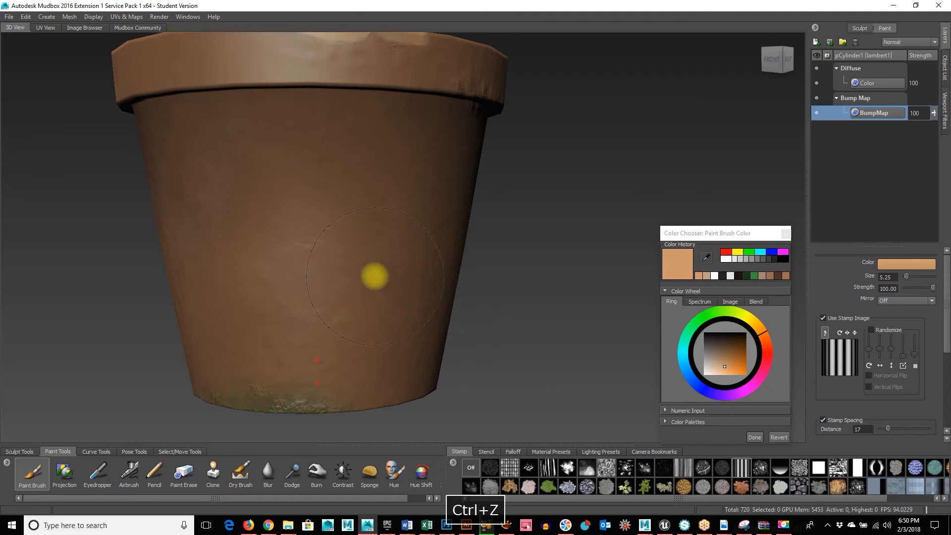
pyautogui.press('m')
pyautogui.moveTo(346, 259)
pyautogui.mouseDown()
pyautogui.moveTo(322, 257)
pyautogui.moveTo(320, 414)
pyautogui.mouseUp()
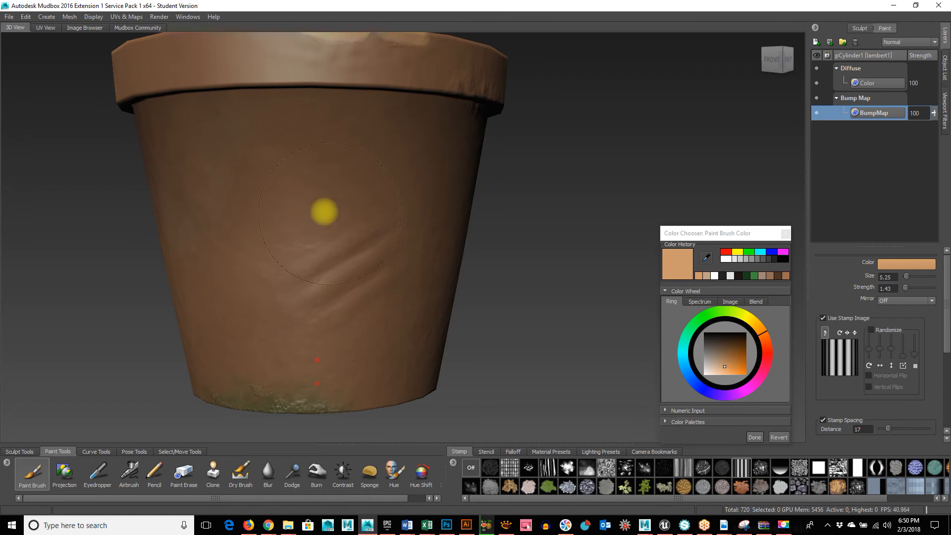
# - Reduce the brush size to 2.45 and paint striped bump grooves on the front of the rim's outer band
pyautogui.keyDown('alt'); pyautogui.moveTo(270, 233); pyautogui.dragTo(263, 295); pyautogui.keyUp('alt')
pyautogui.keyDown('alt'); pyautogui.moveTo(243, 151); pyautogui.dragTo(277, 207, button='middle'); pyautogui.keyUp('alt')
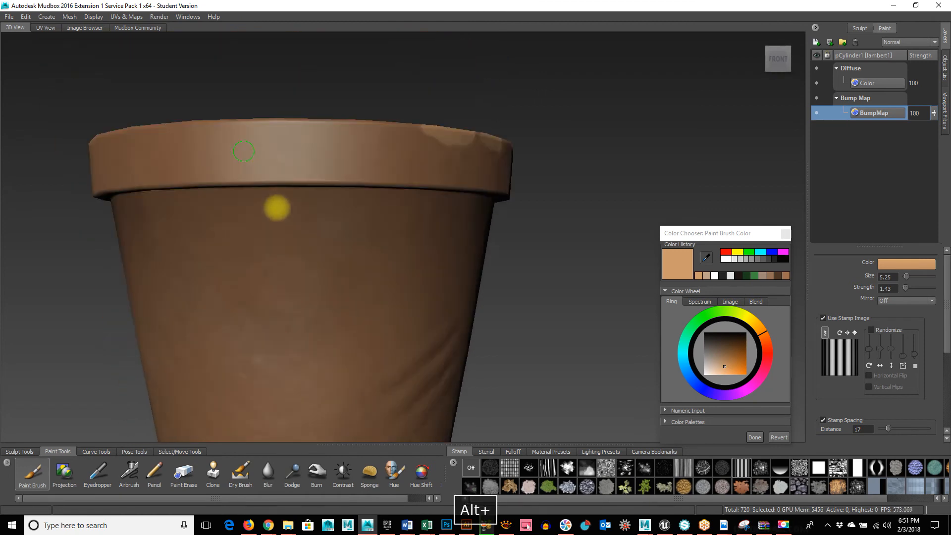
pyautogui.keyDown('alt'); pyautogui.moveTo(277, 208); pyautogui.dragTo(329, 215); pyautogui.keyUp('alt')
pyautogui.press('n')
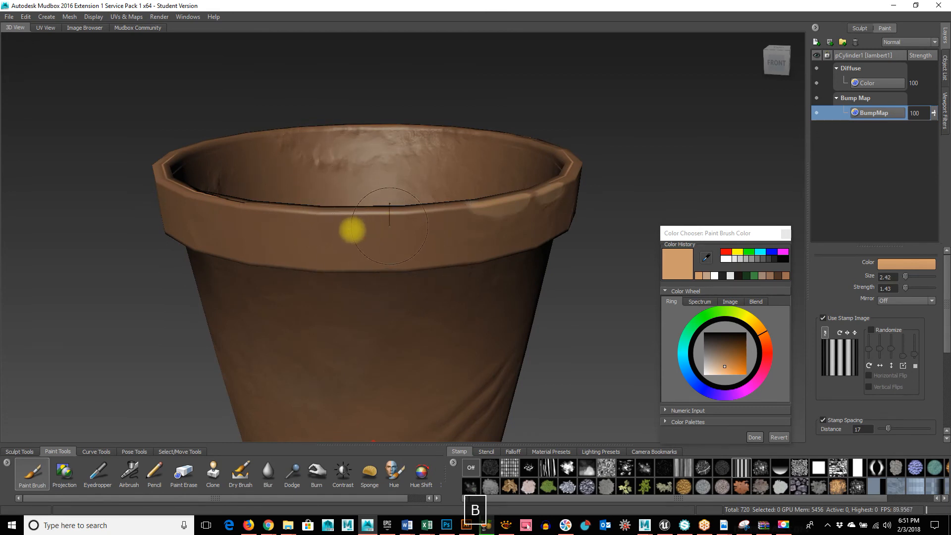
pyautogui.moveTo(352, 229); pyautogui.dragTo(382, 228)
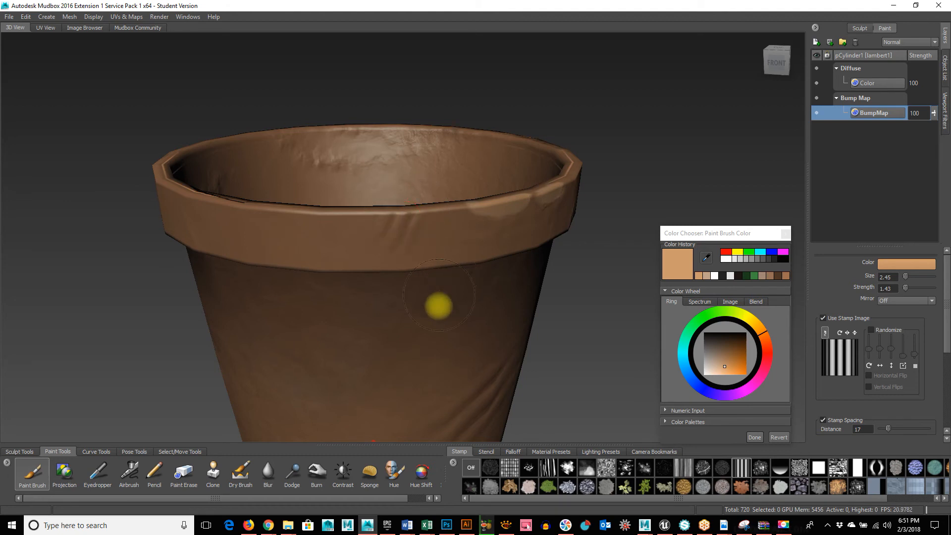
# - Choose the blue-grey tile stamp and paint bump relief on the pot's body below the rim at strength 52.57
pyautogui.keyDown('alt'); pyautogui.moveTo(439, 304); pyautogui.dragTo(418, 312); pyautogui.keyUp('alt')
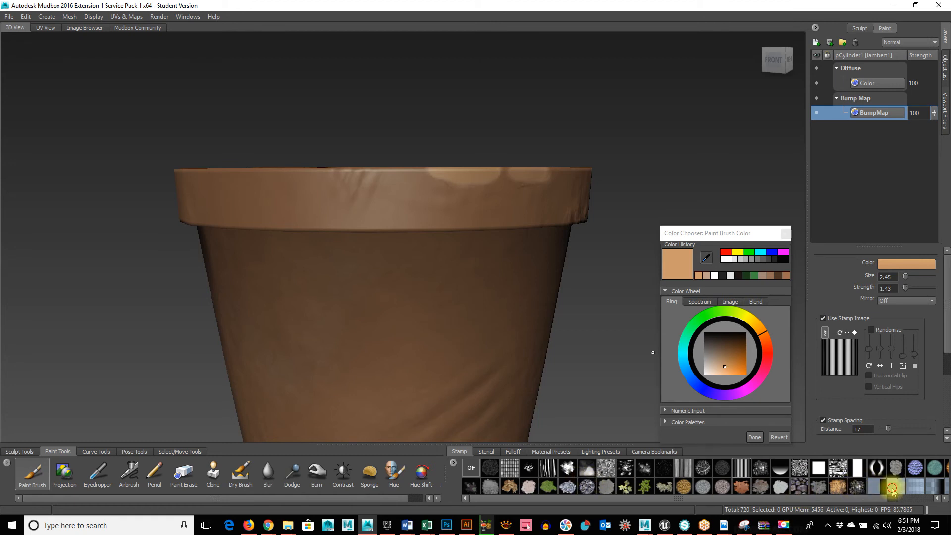
pyautogui.click(884, 487)
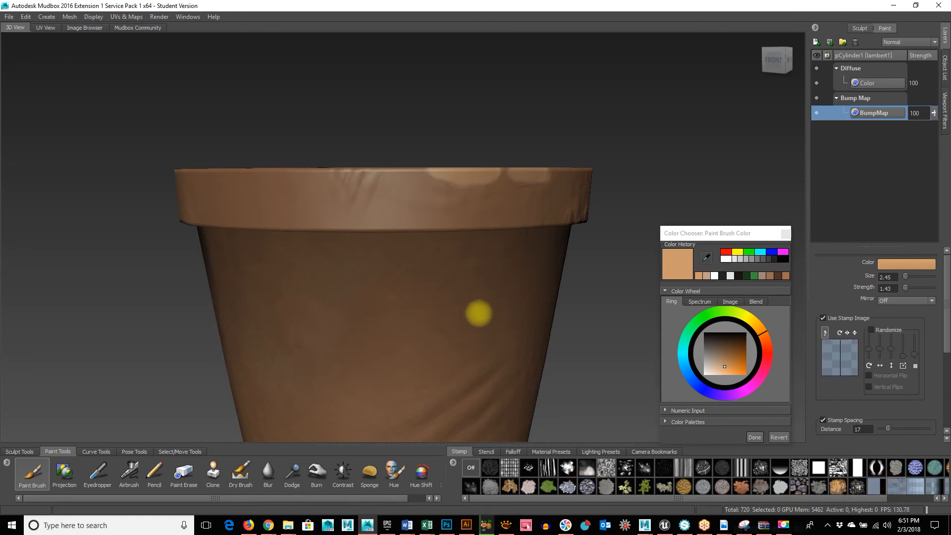
pyautogui.press('m')
pyautogui.moveTo(353, 397); pyautogui.dragTo(368, 286)
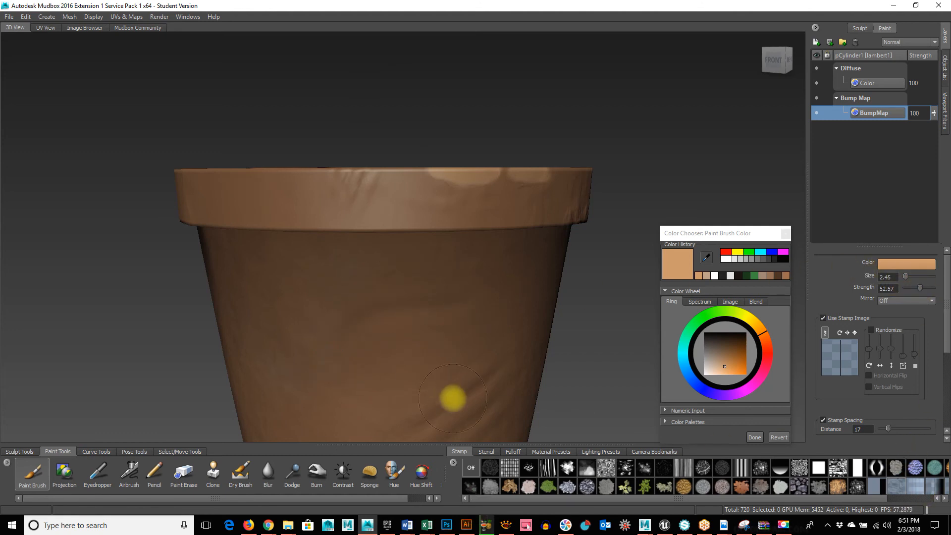
# - Reduce the brush size to 1.58 and paint short vertical bump grooves across the front of the rim's outer band
pyautogui.keyDown('alt'); pyautogui.moveTo(452, 396); pyautogui.dragTo(440, 344, button='right'); pyautogui.keyUp('alt')
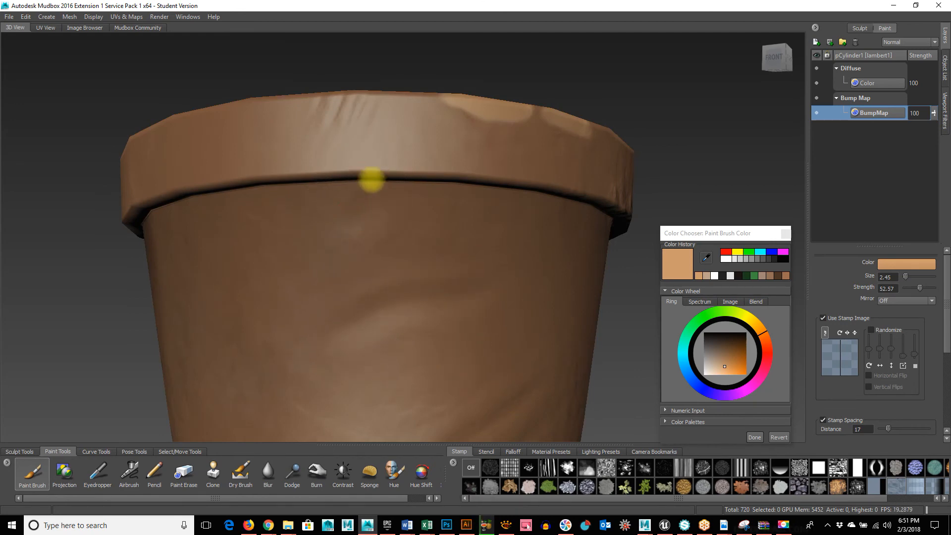
pyautogui.keyDown('alt'); pyautogui.moveTo(320, 311); pyautogui.dragTo(344, 305); pyautogui.keyUp('alt')
pyautogui.press('b')
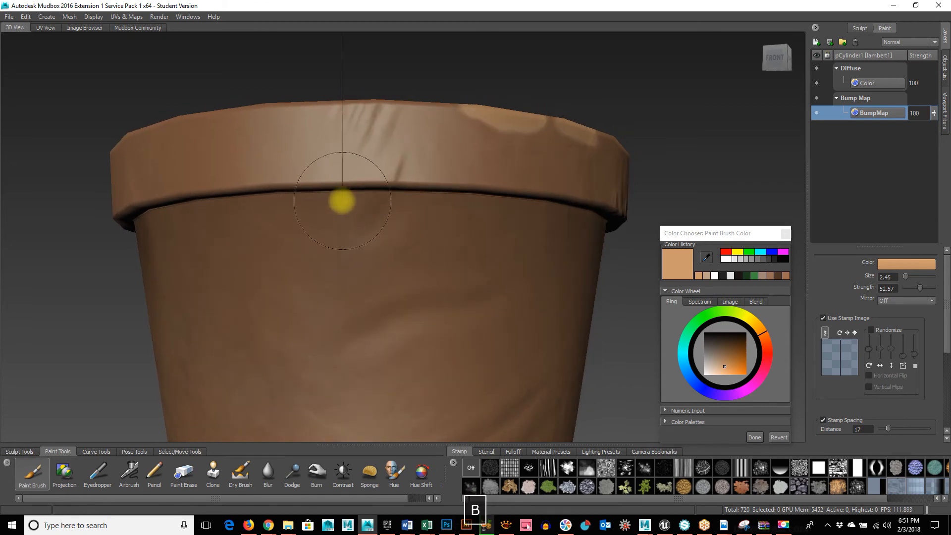
pyautogui.moveTo(340, 201); pyautogui.dragTo(322, 201)
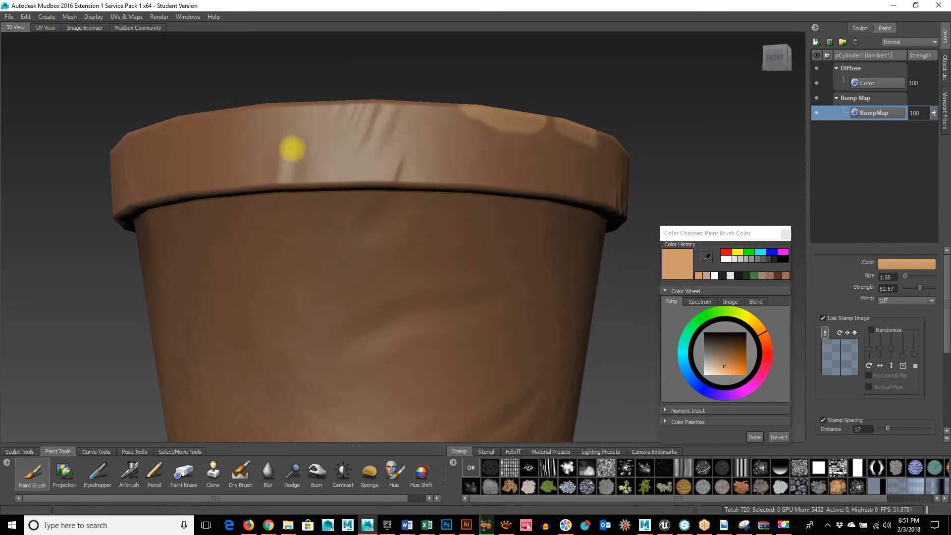
pyautogui.moveTo(291, 149)
pyautogui.keyDown('alt'); pyautogui.mouseDown()
pyautogui.moveTo(312, 280)
pyautogui.moveTo(269, 268)
pyautogui.mouseUp(); pyautogui.keyUp('alt')
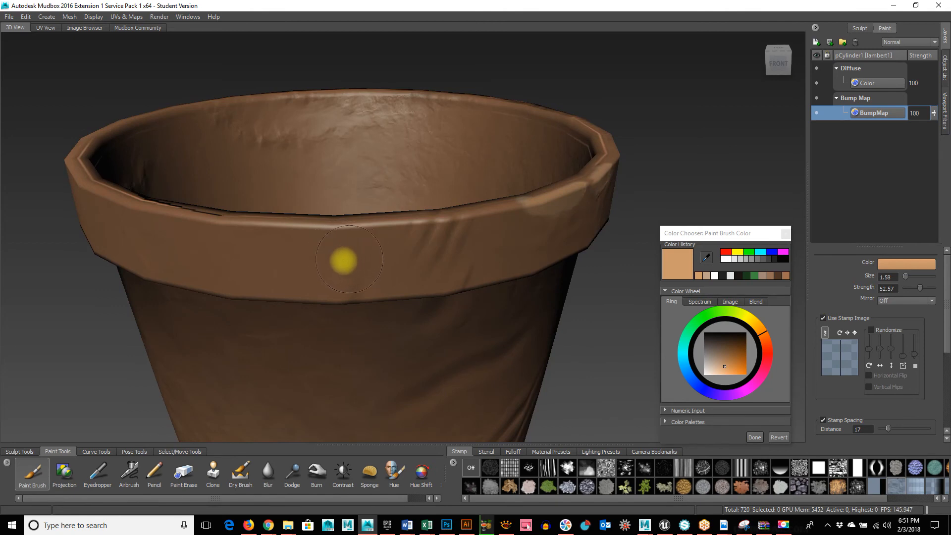
pyautogui.keyDown('alt'); pyautogui.moveTo(335, 346); pyautogui.dragTo(318, 230); pyautogui.keyUp('alt')
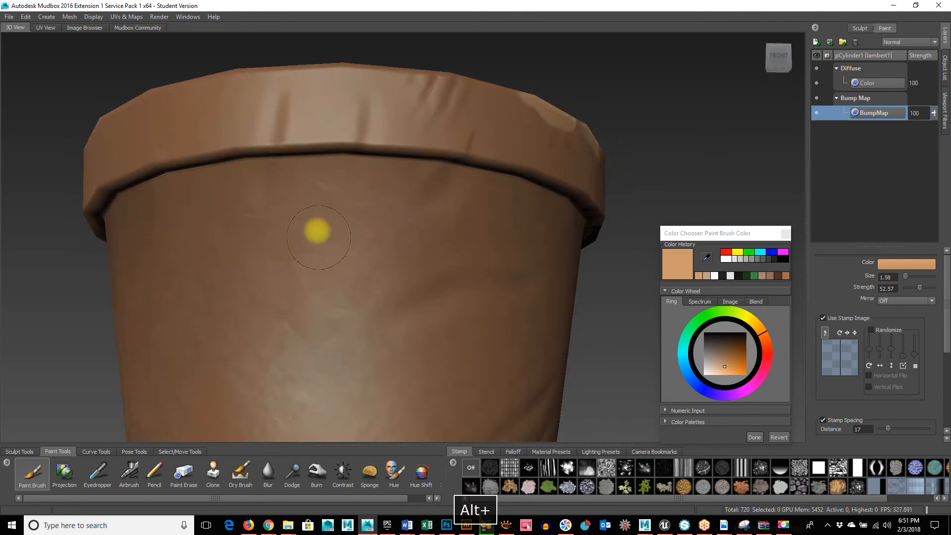
pyautogui.moveTo(512, 266)
pyautogui.mouseDown()
pyautogui.moveTo(414, 280)
pyautogui.moveTo(335, 331)
pyautogui.mouseUp()
pyautogui.keyDown('alt'); pyautogui.moveTo(326, 333); pyautogui.dragTo(204, 305, button='right'); pyautogui.keyUp('alt')
pyautogui.keyDown('alt'); pyautogui.moveTo(203, 305); pyautogui.dragTo(384, 243); pyautogui.keyUp('alt')
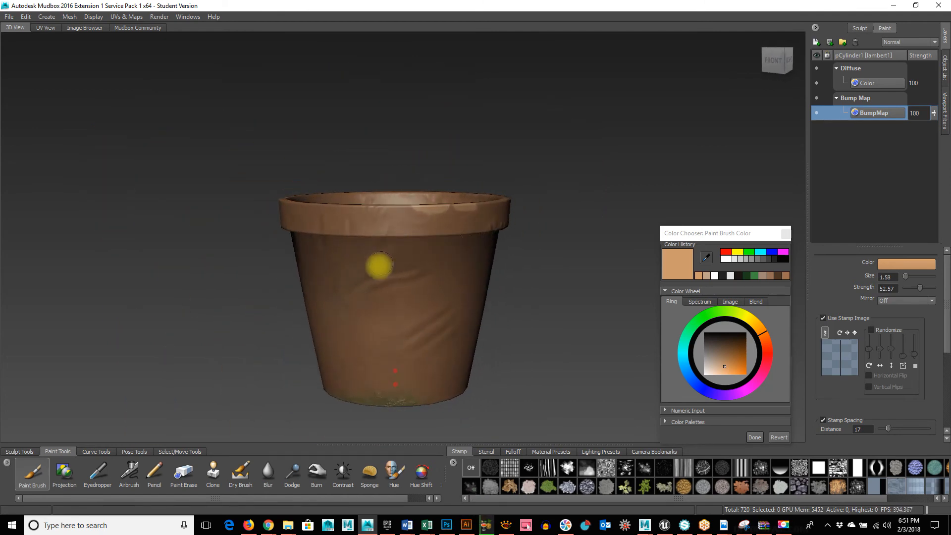
# - Set the brush size to 0.61 and try a fine bump groove along the lower edge of the light worn patch on the rim
pyautogui.keyDown('alt'); pyautogui.moveTo(379, 267); pyautogui.dragTo(500, 247, button='right'); pyautogui.keyUp('alt')
pyautogui.keyDown('alt'); pyautogui.moveTo(441, 254); pyautogui.dragTo(643, 259, button='right'); pyautogui.keyUp('alt')
pyautogui.keyDown('alt'); pyautogui.moveTo(489, 233); pyautogui.dragTo(371, 303, button='middle'); pyautogui.keyUp('alt')
pyautogui.keyDown('alt'); pyautogui.moveTo(370, 303); pyautogui.dragTo(363, 276, button='right'); pyautogui.keyUp('alt')
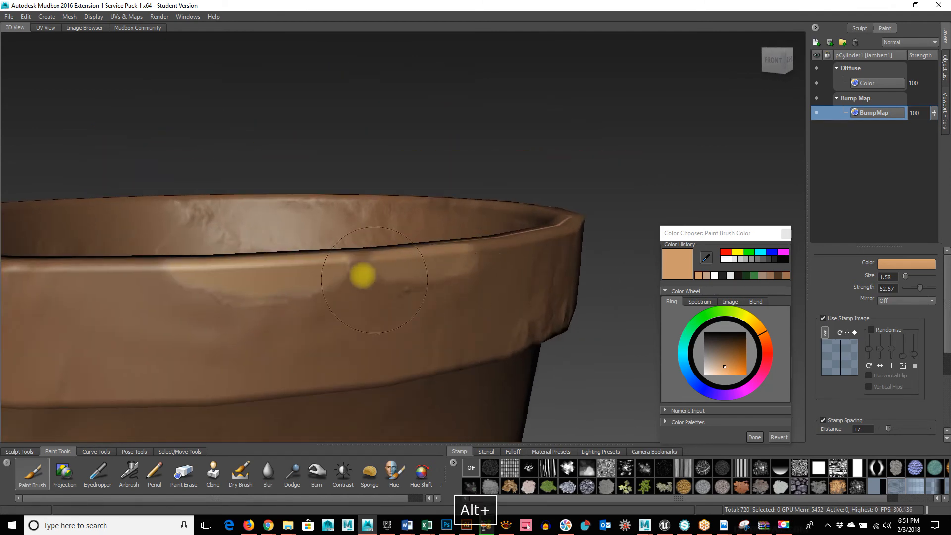
pyautogui.keyDown('alt'); pyautogui.moveTo(363, 276); pyautogui.dragTo(412, 282, button='middle'); pyautogui.keyUp('alt')
pyautogui.press('b')
pyautogui.moveTo(363, 306)
pyautogui.mouseDown()
pyautogui.moveTo(350, 287)
pyautogui.moveTo(419, 310)
pyautogui.mouseUp()
pyautogui.hotkey('ctrl', 'z')
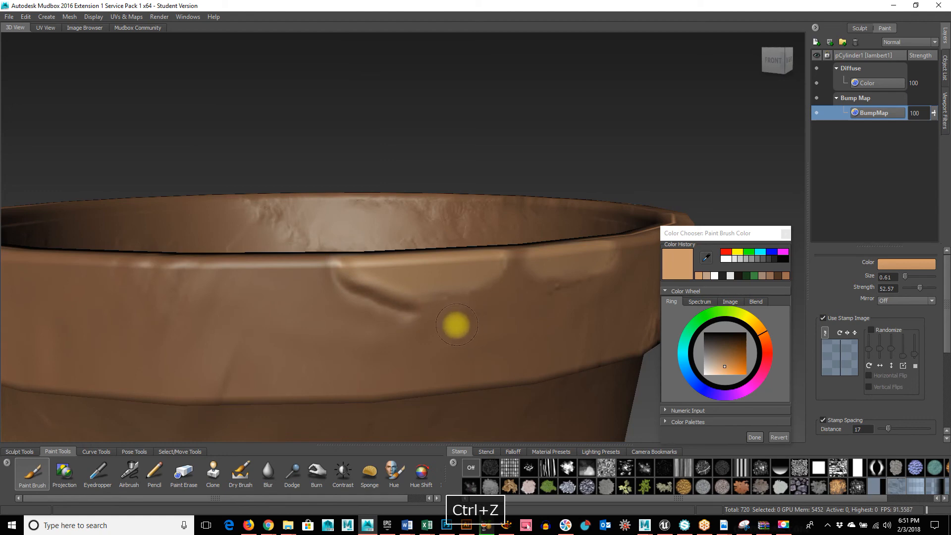
# - Preview the brick stencil over the pot and switch to the cracked-stone skin stencil bw_skin05.jpg
pyautogui.keyDown('alt'); pyautogui.moveTo(526, 343); pyautogui.dragTo(480, 365, button='right'); pyautogui.keyUp('alt')
pyautogui.keyDown('alt'); pyautogui.moveTo(480, 365); pyautogui.dragTo(445, 213, button='middle'); pyautogui.keyUp('alt')
pyautogui.keyDown('alt'); pyautogui.moveTo(446, 213); pyautogui.dragTo(371, 247, button='right'); pyautogui.keyUp('alt')
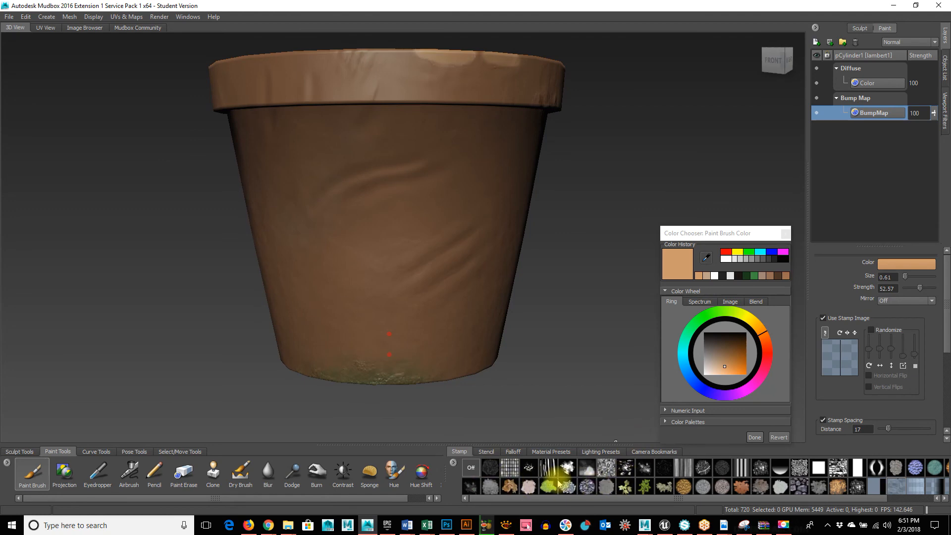
pyautogui.click(488, 453)
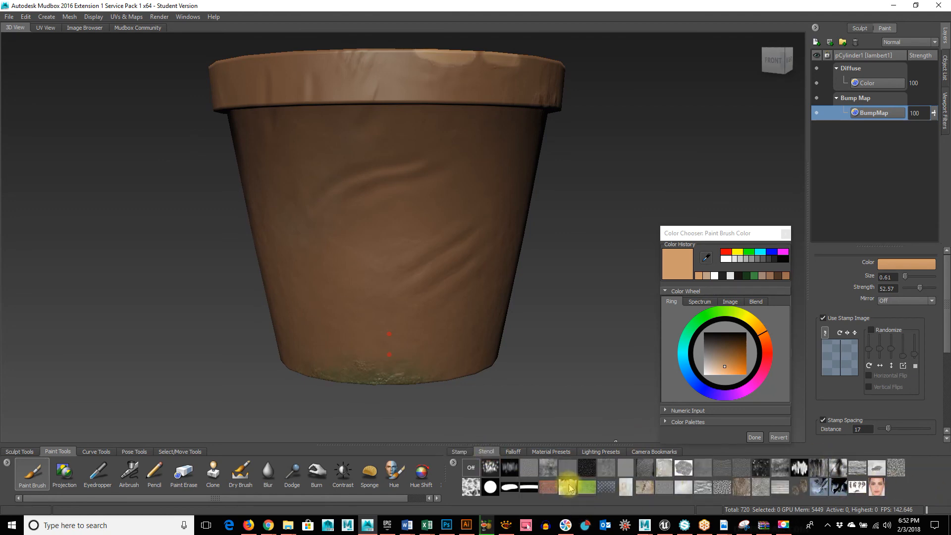
pyautogui.click(549, 488)
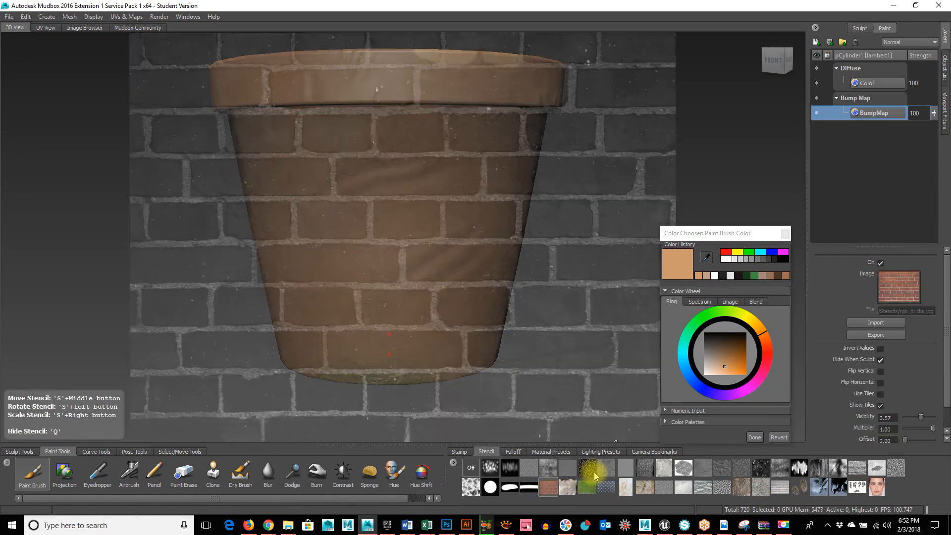
pyautogui.click(588, 467)
pyautogui.click(664, 474)
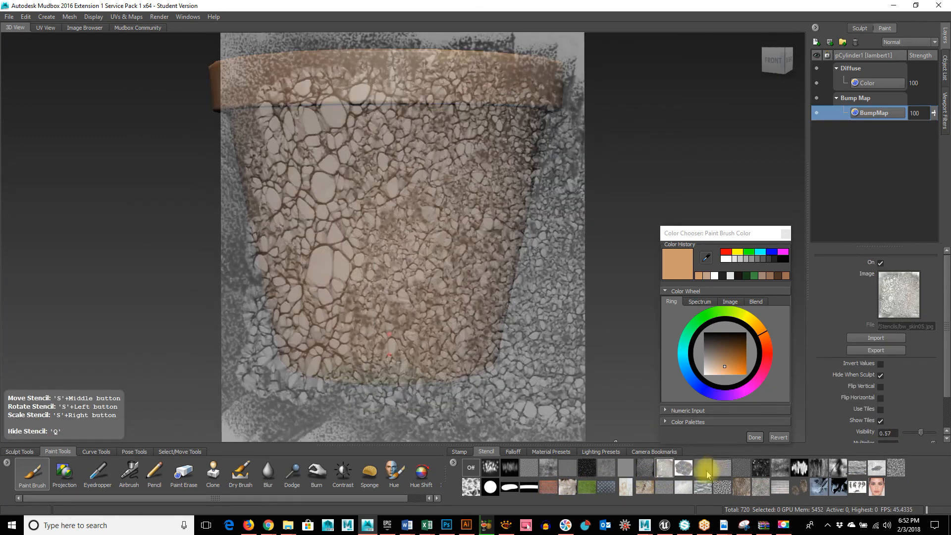
pyautogui.keyDown('alt'); pyautogui.moveTo(314, 337); pyautogui.dragTo(359, 268); pyautogui.keyUp('alt')
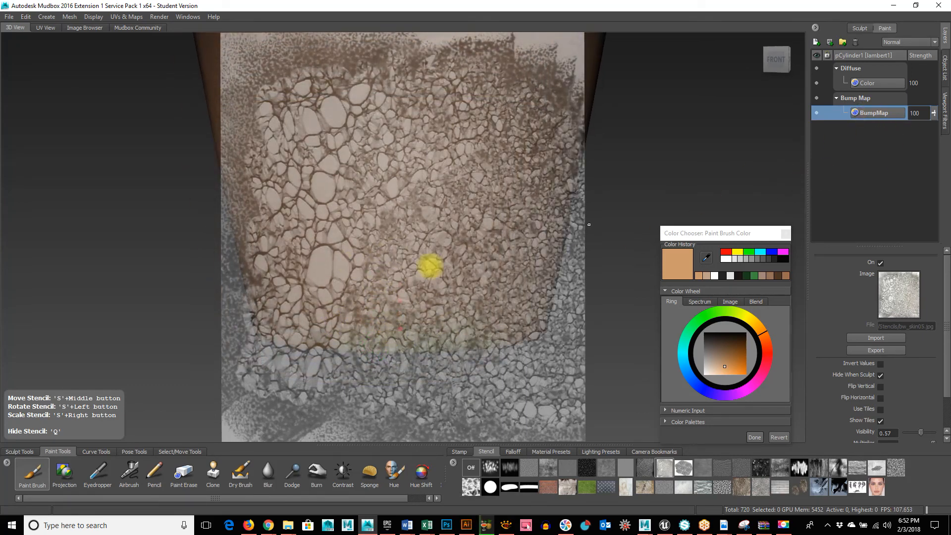
# - Choose the Projection brush, set its size to 3.27, and undo a test projection on the pot's lower front
pyautogui.click(29, 481)
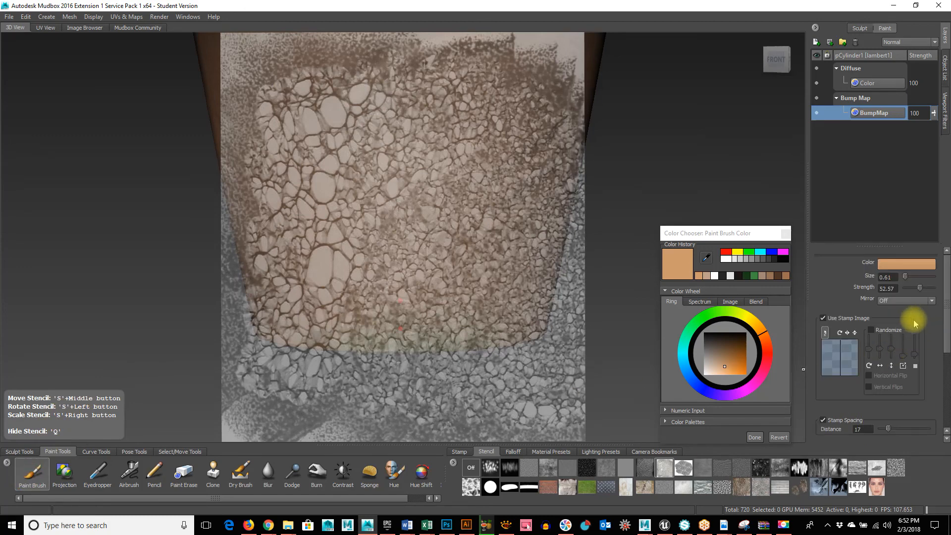
pyautogui.click(61, 476)
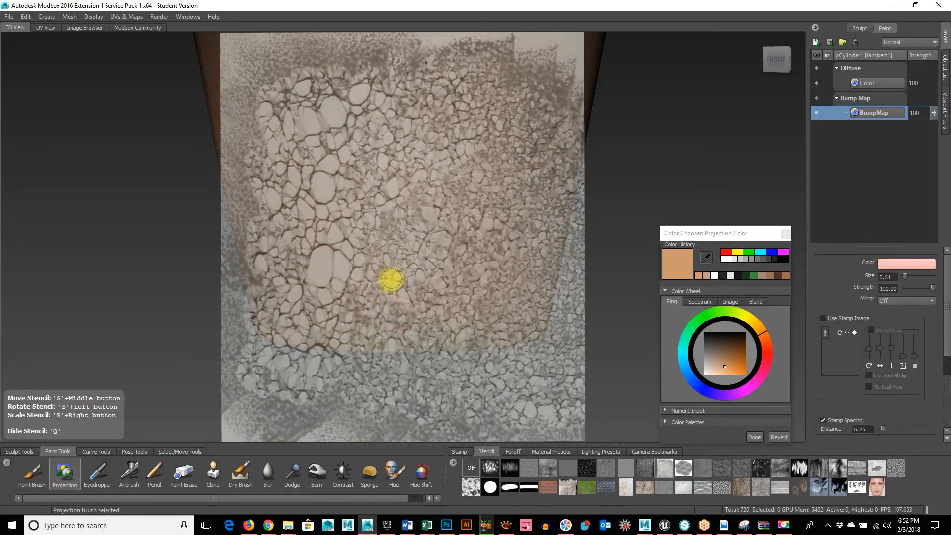
pyautogui.press('b')
pyautogui.moveTo(391, 295)
pyautogui.mouseDown()
pyautogui.moveTo(434, 310)
pyautogui.moveTo(276, 363)
pyautogui.mouseUp()
pyautogui.hotkey('ctrl', 'z')
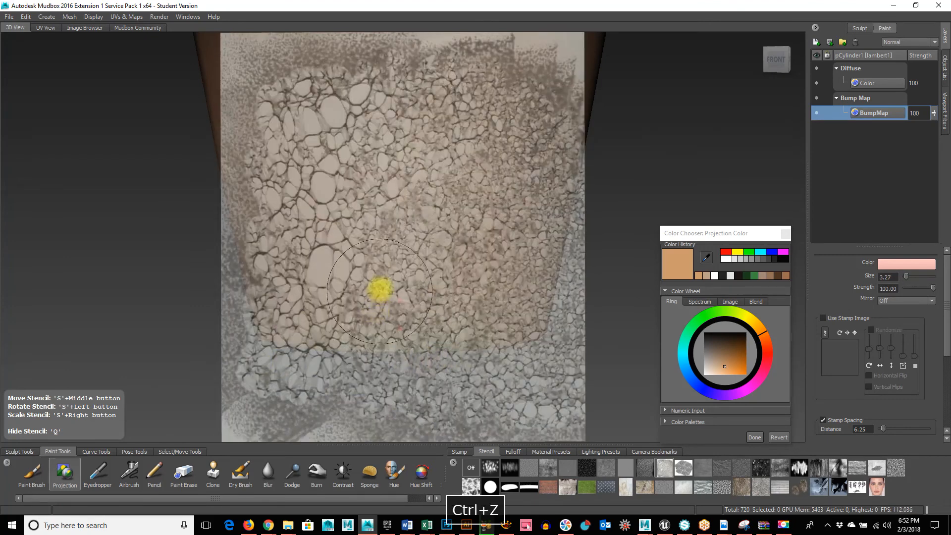
# - Lower the projection strength to 0.58, project cracked bump detail onto the pot's lower front, and hide the stencil to check it
pyautogui.press('m')
pyautogui.moveTo(389, 257); pyautogui.dragTo(386, 419)
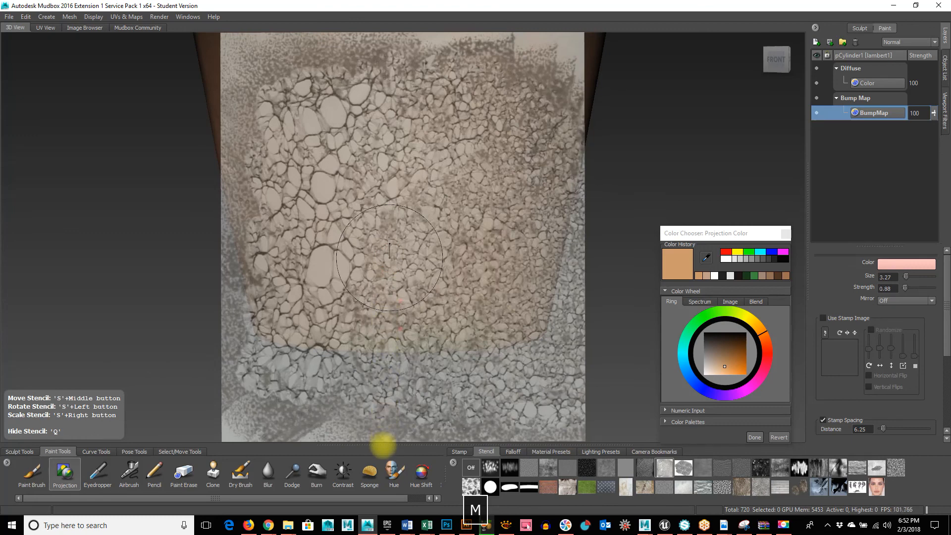
pyautogui.moveTo(437, 240)
pyautogui.mouseDown()
pyautogui.moveTo(369, 365)
pyautogui.moveTo(397, 323)
pyautogui.moveTo(257, 377)
pyautogui.moveTo(200, 183)
pyautogui.moveTo(229, 202)
pyautogui.mouseUp()
pyautogui.press('q')
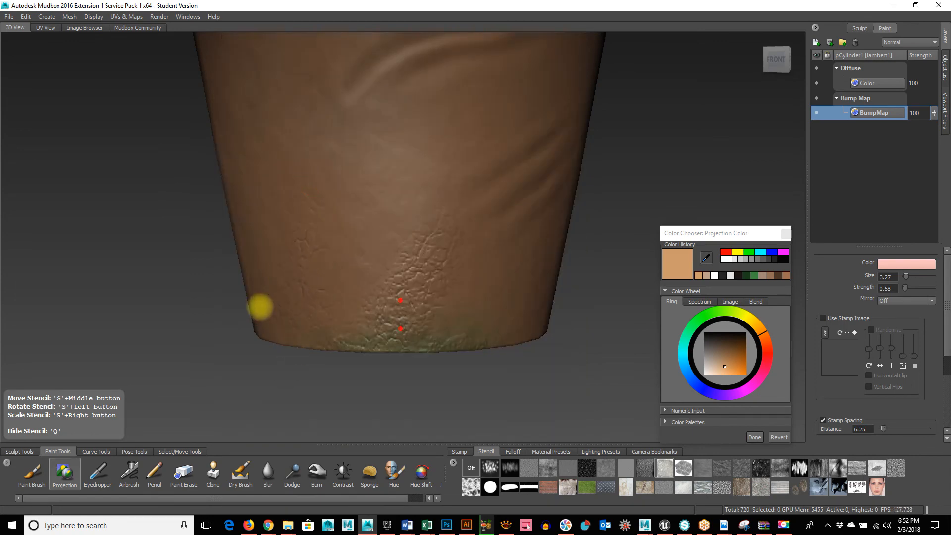
# - Project the cracked stencil as bump detail around the pot's lower body from the front towards its left side
pyautogui.press('q')
pyautogui.keyDown('alt'); pyautogui.moveTo(251, 267); pyautogui.dragTo(390, 296); pyautogui.keyUp('alt')
pyautogui.press('q')
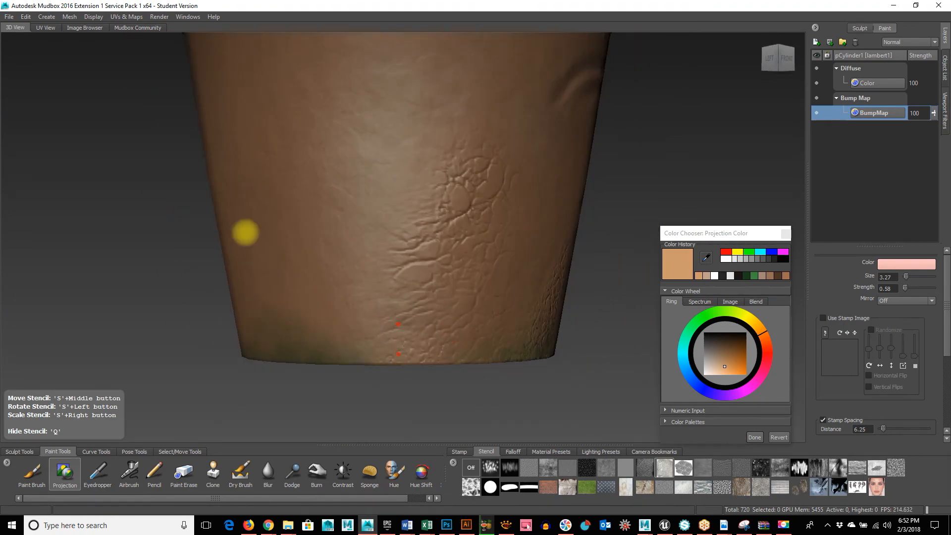
pyautogui.press('q')
pyautogui.keyDown('alt'); pyautogui.moveTo(165, 271); pyautogui.dragTo(415, 254); pyautogui.keyUp('alt')
pyautogui.press('q')
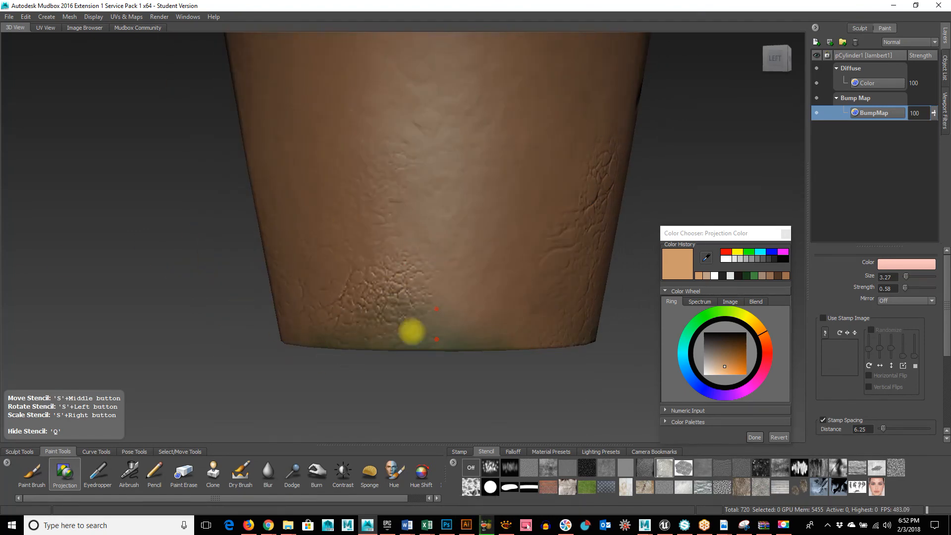
# - Reduce the brush size to 2.01, project cracked bump detail onto the left side of the rim's outer band, and hide the stencil
pyautogui.press('q')
pyautogui.keyDown('alt'); pyautogui.moveTo(458, 334); pyautogui.dragTo(459, 399, button='middle'); pyautogui.keyUp('alt')
pyautogui.press('q')
pyautogui.press('q')
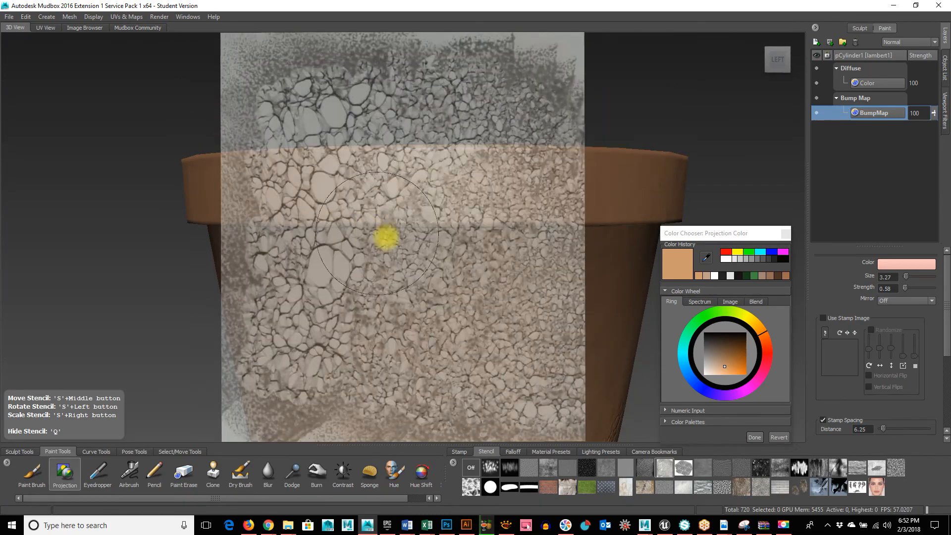
pyautogui.press('q')
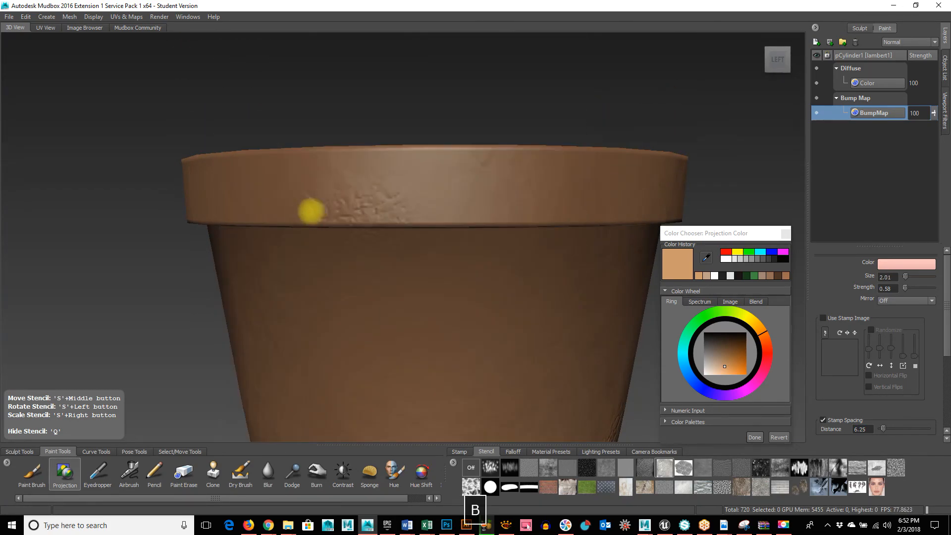
pyautogui.press('q')
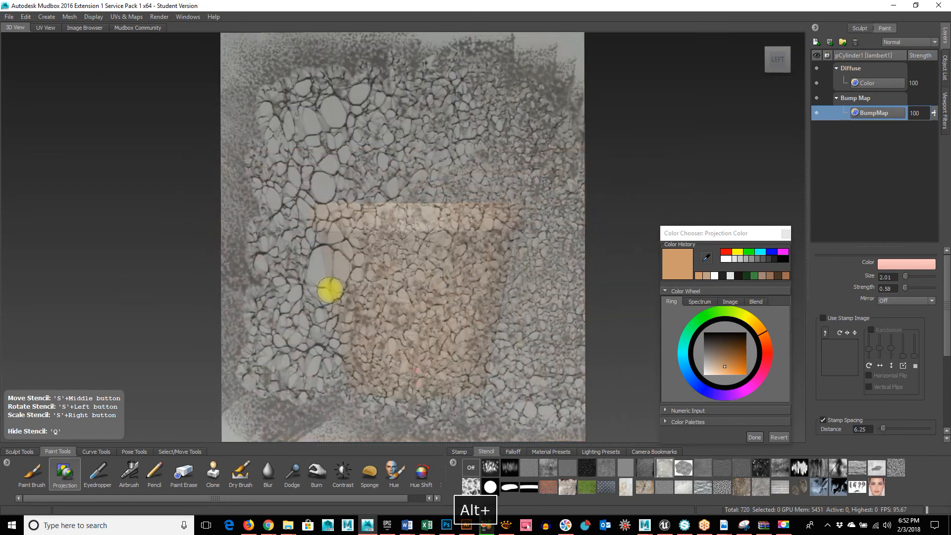
pyautogui.press('q')
pyautogui.keyDown('alt'); pyautogui.moveTo(516, 384); pyautogui.dragTo(725, 393); pyautogui.keyUp('alt')
pyautogui.keyDown('alt'); pyautogui.moveTo(526, 353); pyautogui.dragTo(469, 340, button='middle'); pyautogui.keyUp('alt')
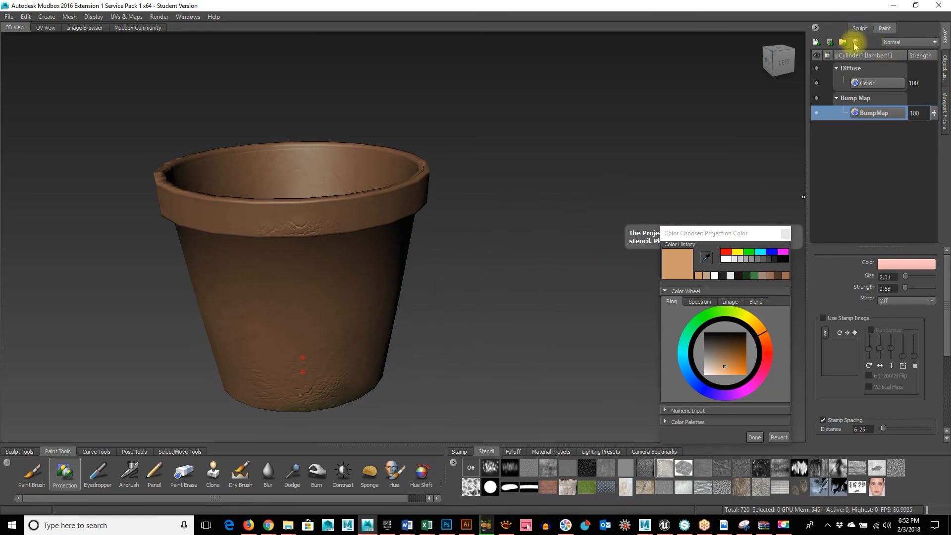
# - Examine the commands available for the Color and BumpMap layers, including the merge and channel export options
pyautogui.click(815, 27)
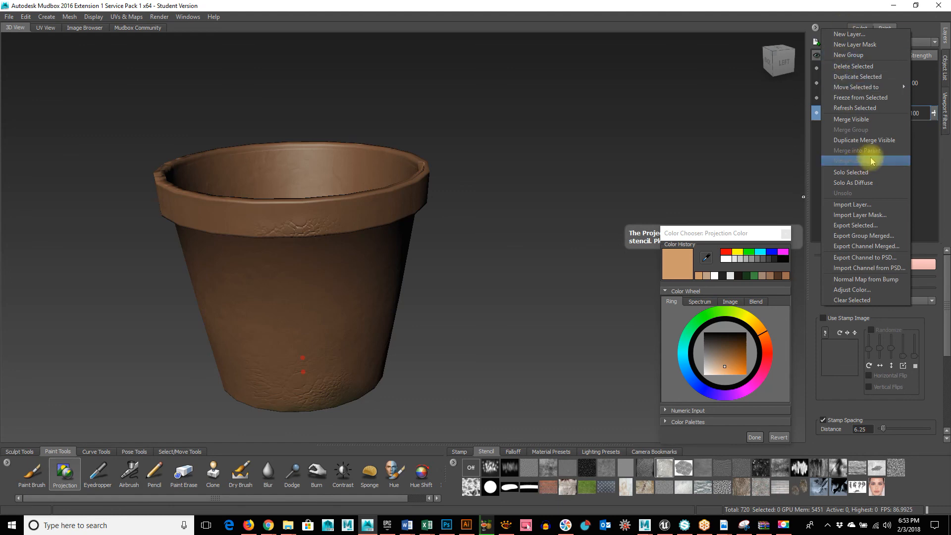
pyautogui.click(928, 157)
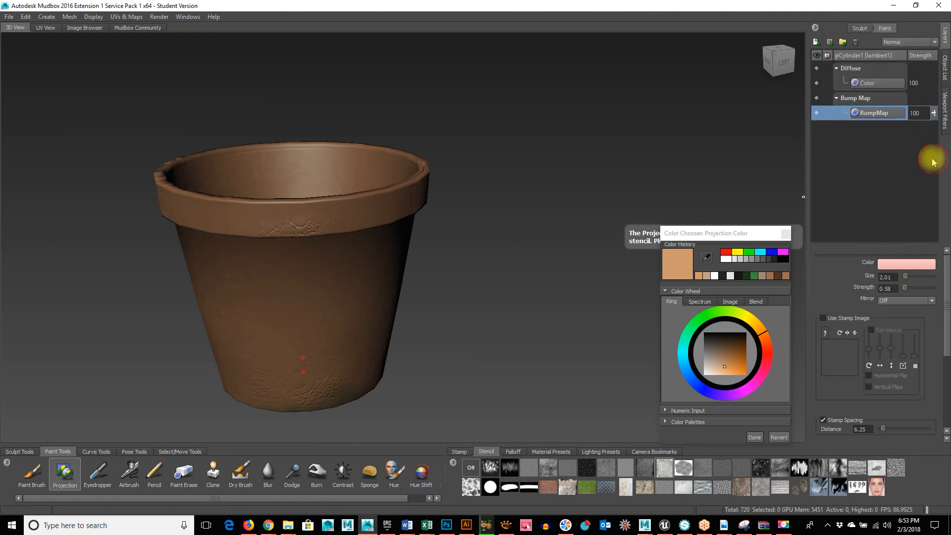
pyautogui.rightClick(863, 84)
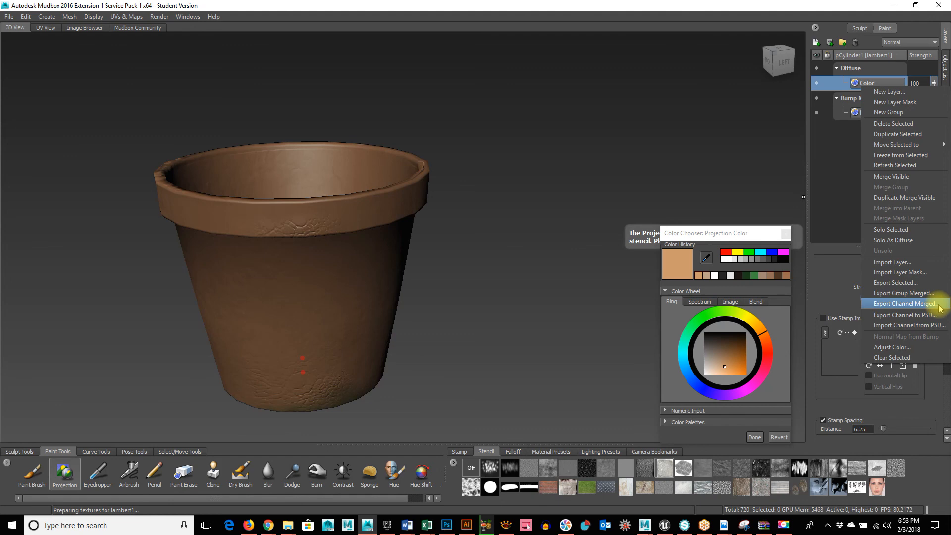
pyautogui.click(843, 152)
pyautogui.rightClick(862, 113)
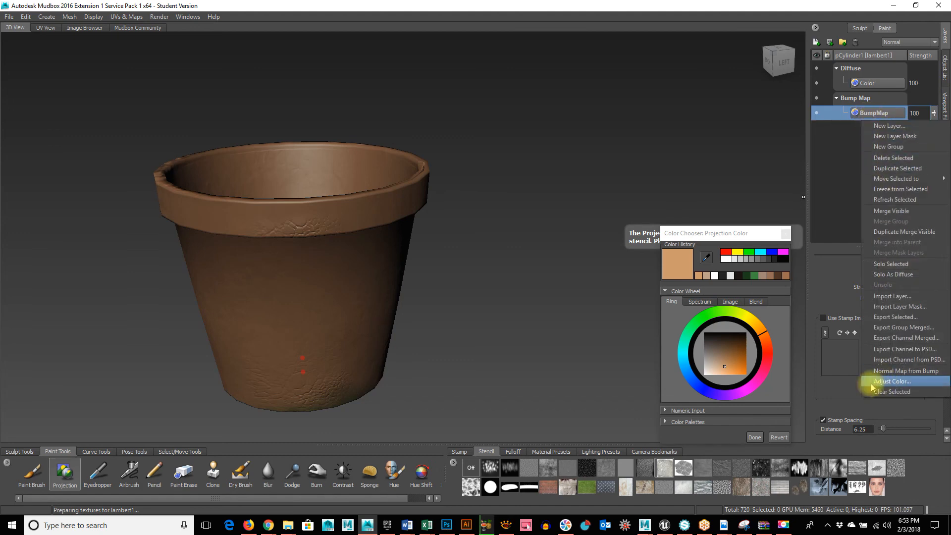
pyautogui.rightClick(877, 88)
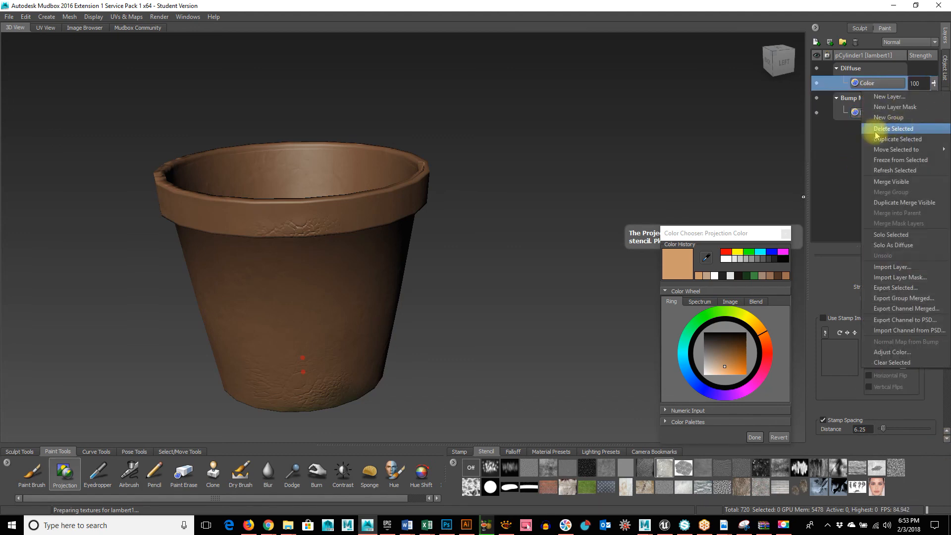
pyautogui.click(815, 27)
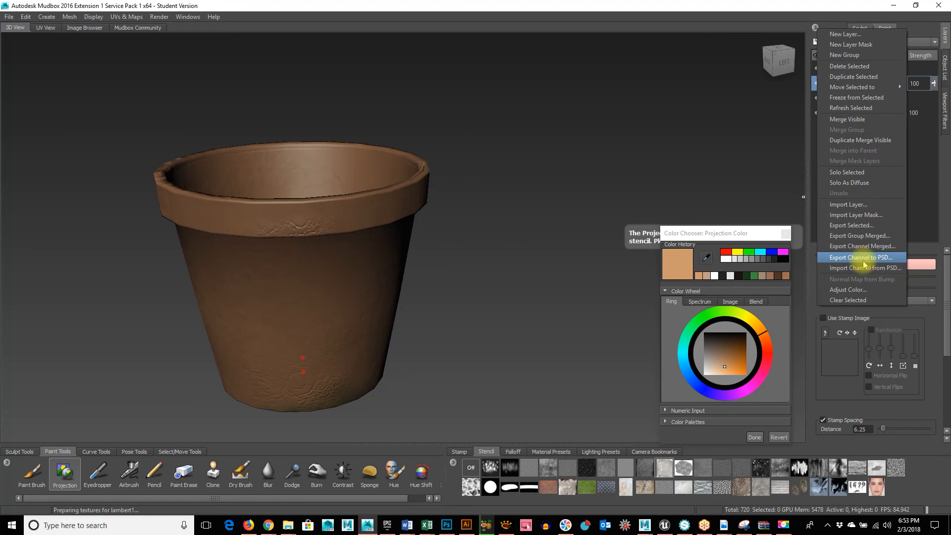
pyautogui.click(915, 213)
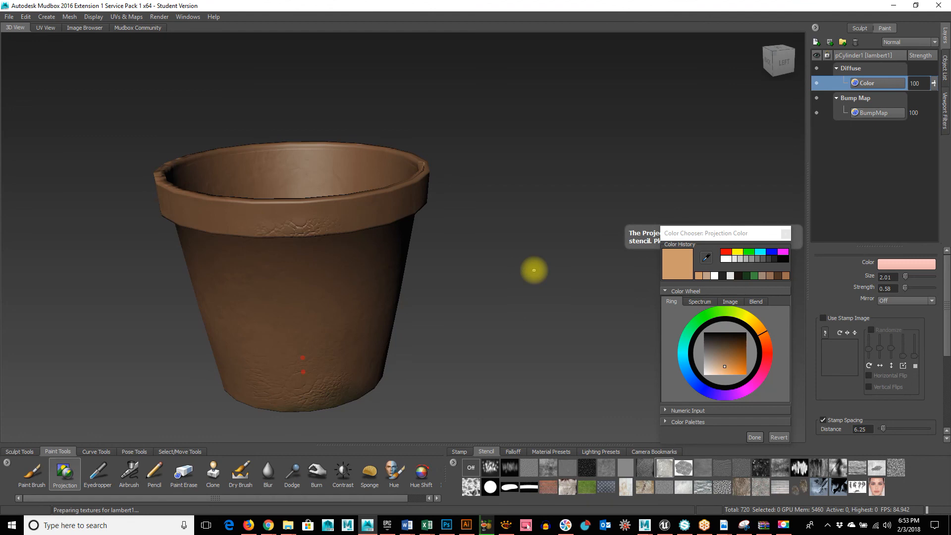
pyautogui.keyDown('alt'); pyautogui.moveTo(117, 414); pyautogui.dragTo(329, 367); pyautogui.keyUp('alt')
pyautogui.keyDown('alt'); pyautogui.moveTo(263, 343); pyautogui.dragTo(460, 450); pyautogui.keyUp('alt')
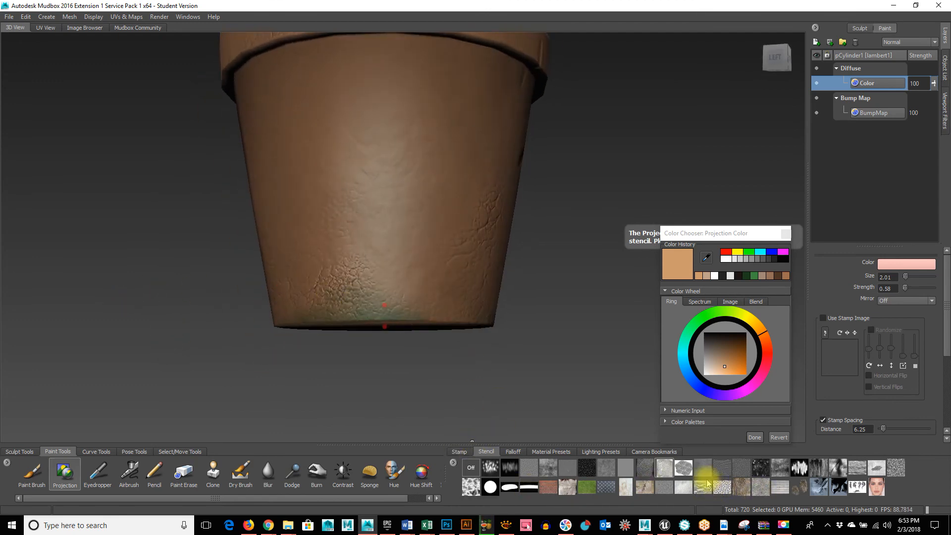